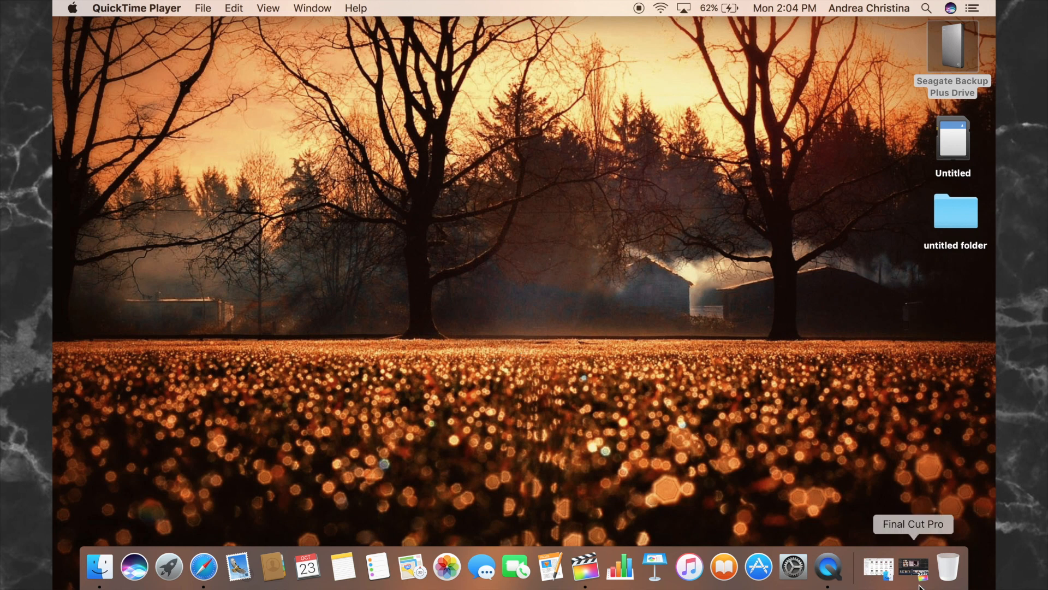
- Switch to Final Cut Pro and create a new event named Acai Bowl with a new project in the Main Channel Videos library
{"action": "left_click", "coordinate": [914, 568]}
{"action": "left_click", "coordinate": [97, 32]}
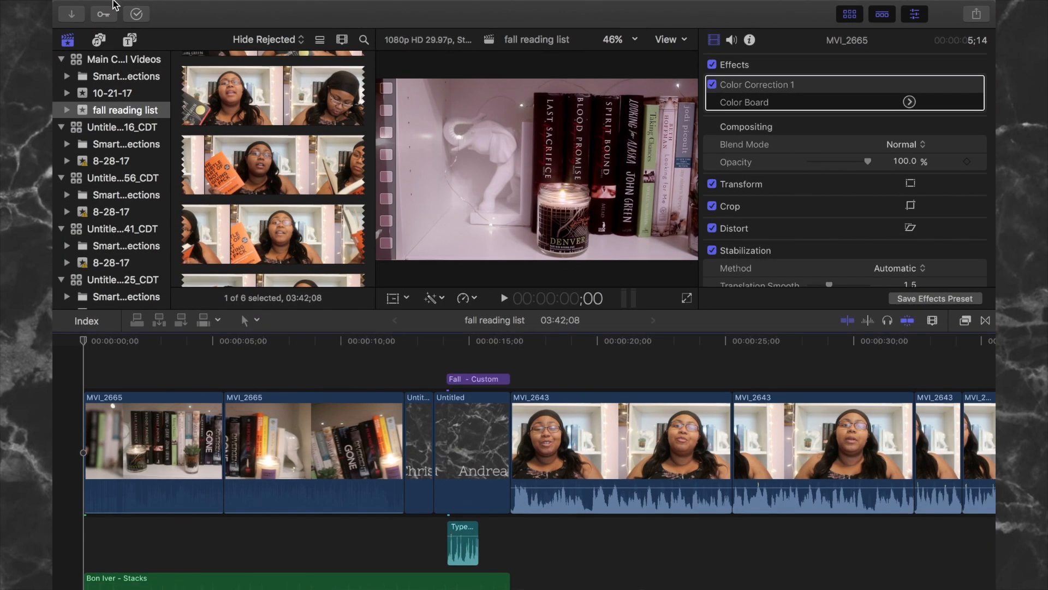
{"action": "left_click", "coordinate": [202, 6]}
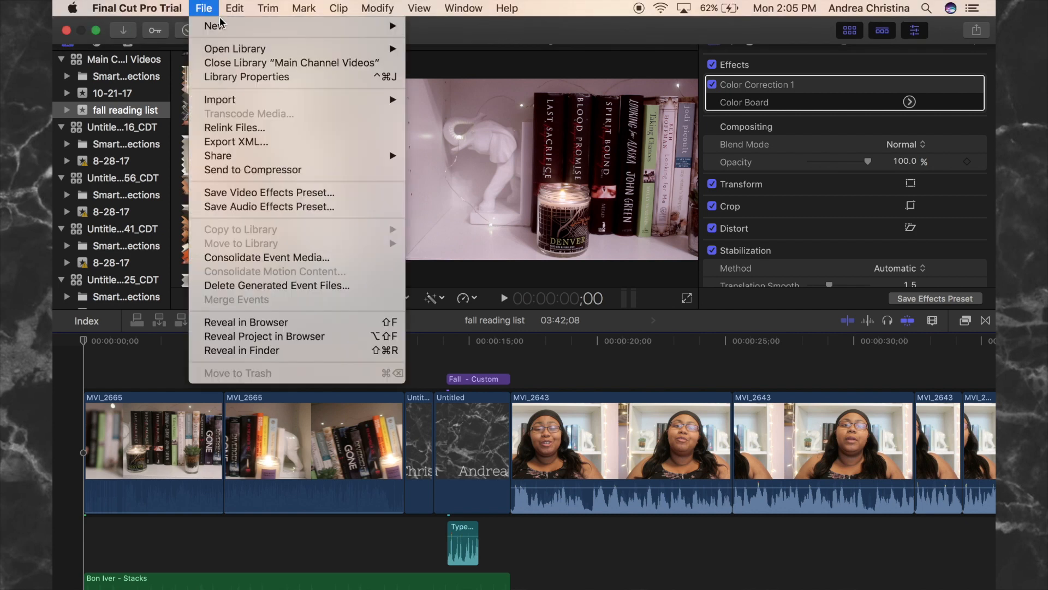
{"action": "mouse_move", "coordinate": [224, 26]}
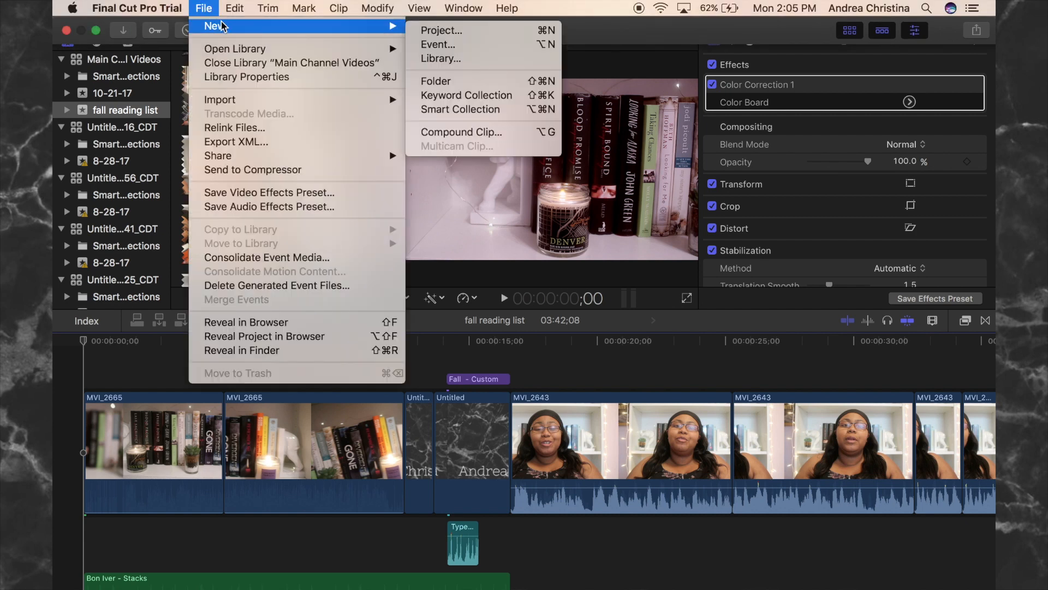
{"action": "left_click", "coordinate": [430, 46]}
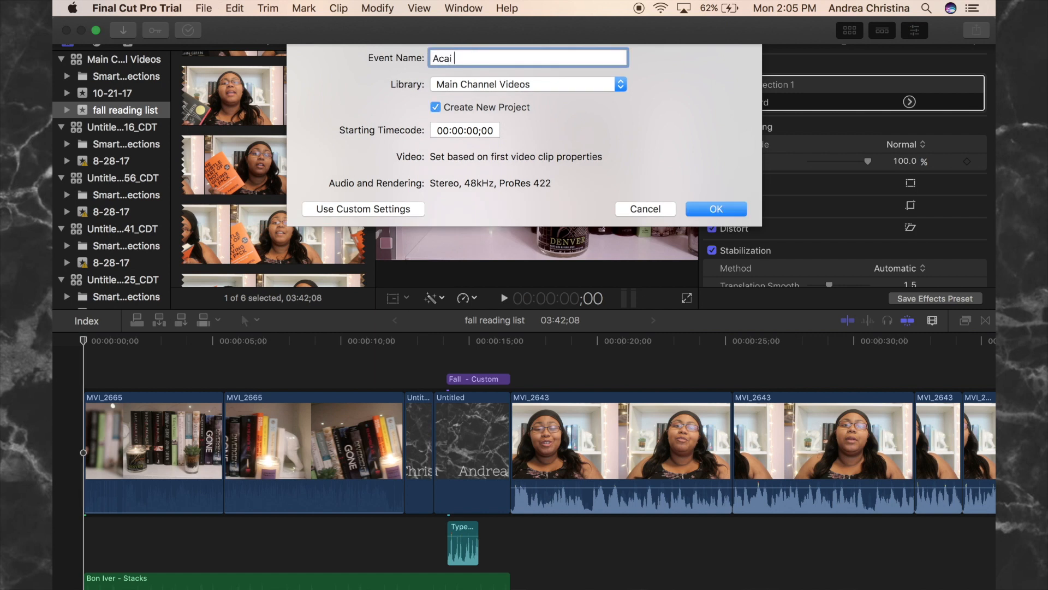
{"action": "left_click", "coordinate": [710, 208]}
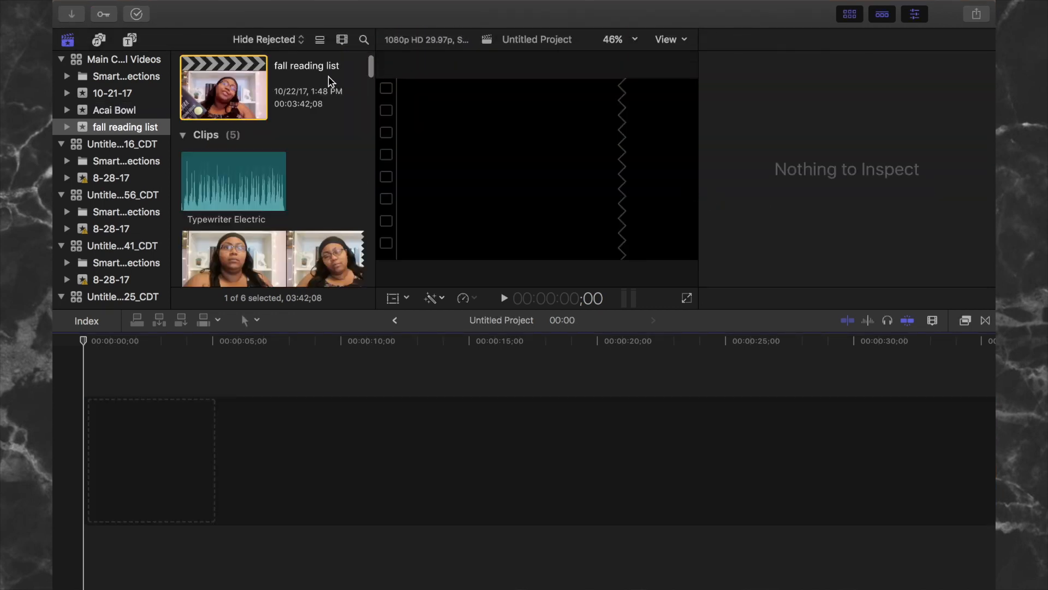
- Rename the untitled project in the Acai Bowl event as Acail bowl
{"action": "left_click", "coordinate": [119, 109]}
{"action": "left_click", "coordinate": [311, 80]}
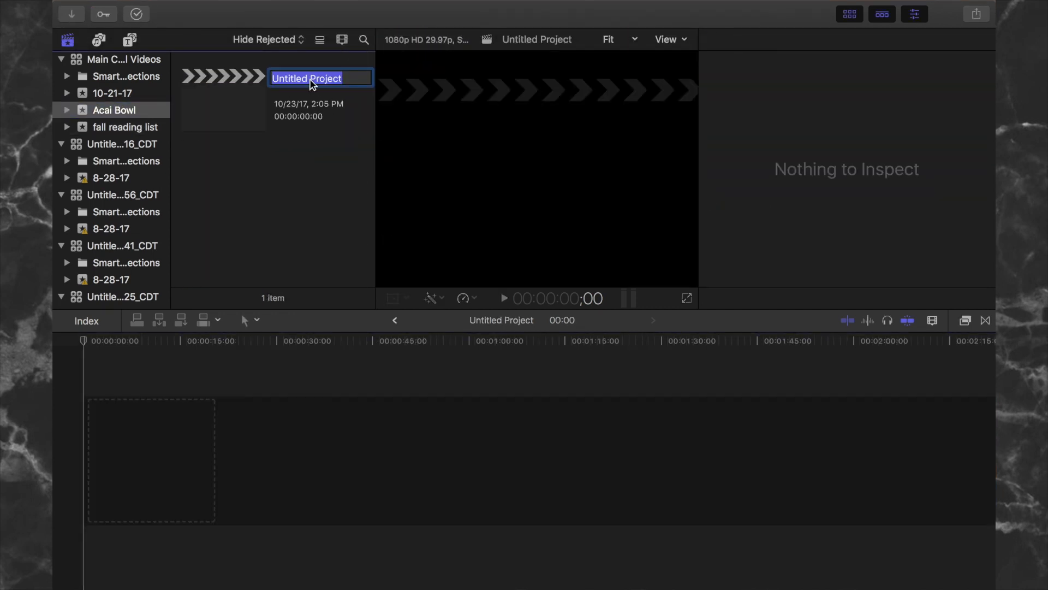
{"action": "key", "text": "Return"}
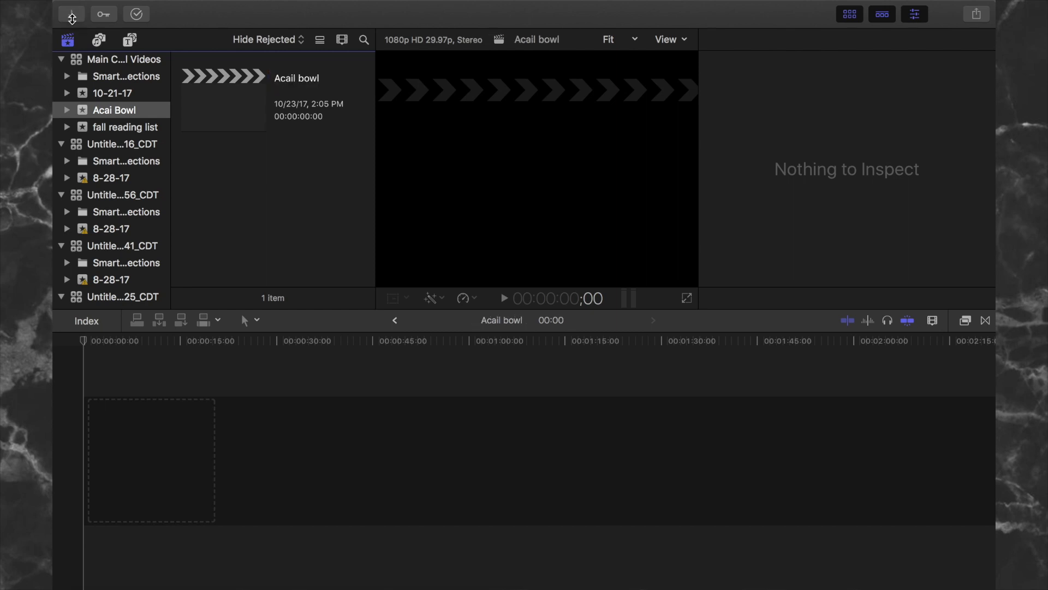
- Import clips MVI_2683 and MVI_2684 from the Untitled camera card into the Acai Bowl event
{"action": "left_click", "coordinate": [72, 19]}
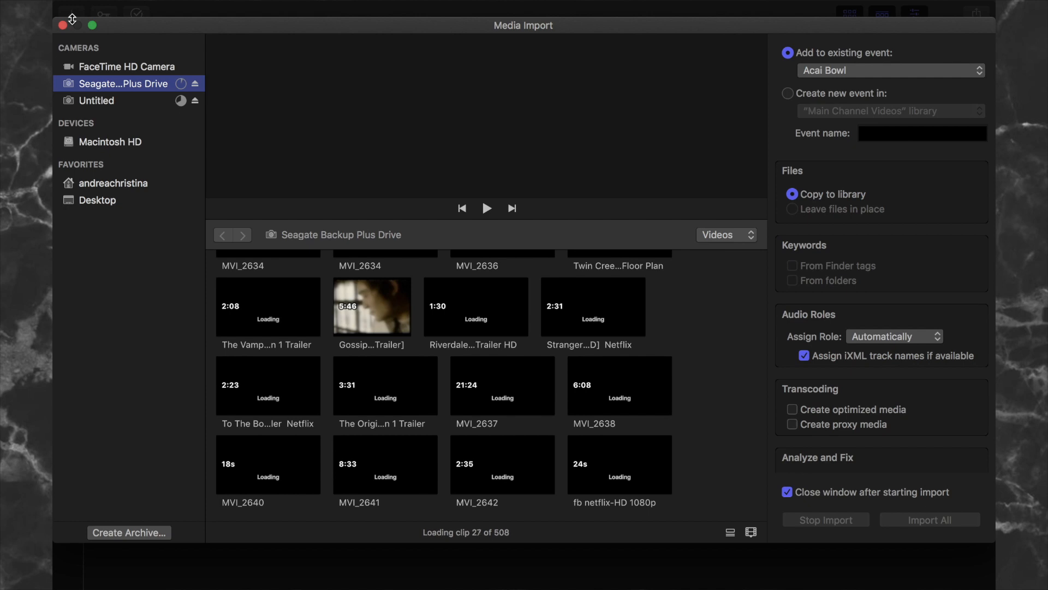
{"action": "left_click", "coordinate": [87, 100]}
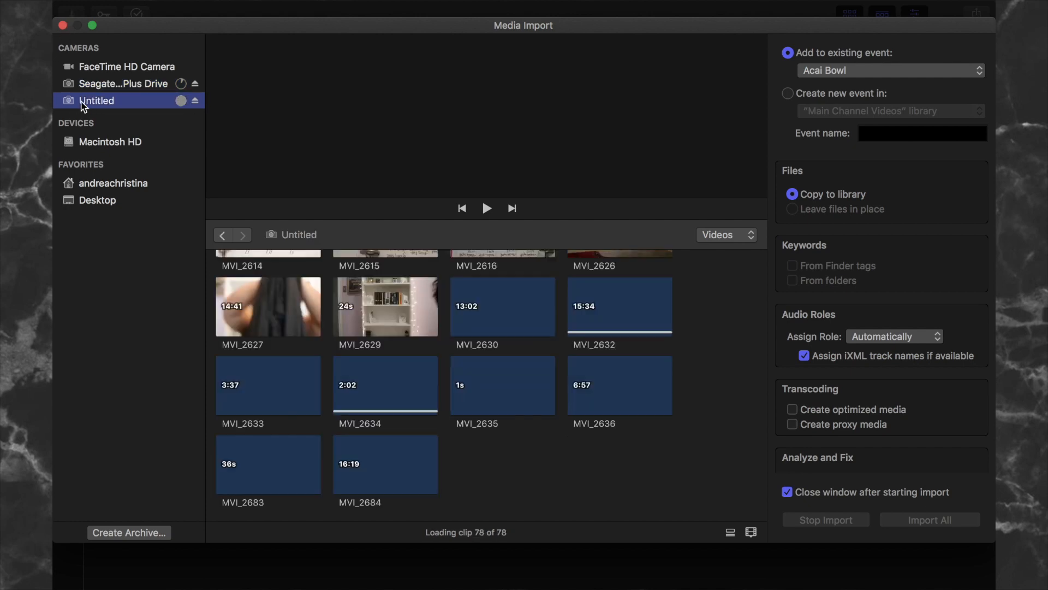
{"action": "left_click", "coordinate": [267, 464]}
{"action": "left_click", "coordinate": [398, 485], "text": "super"}
{"action": "left_click", "coordinate": [930, 520]}
- Place MVI_2683 at the start of the timeline and MVI_2684 directly after it
{"action": "left_click", "coordinate": [234, 192]}
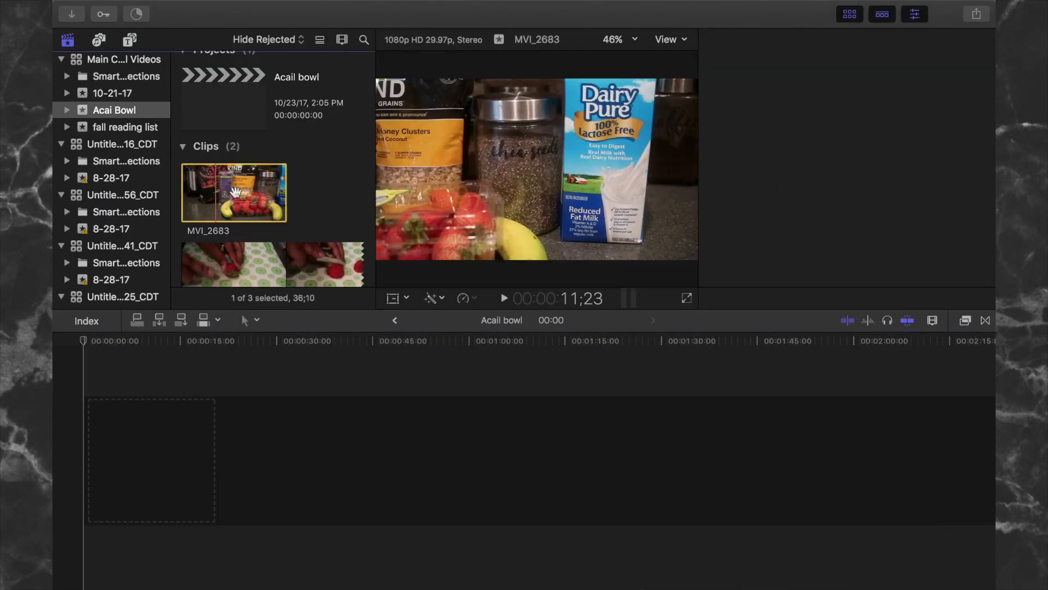
{"action": "left_click_drag", "start_coordinate": [234, 193], "coordinate": [147, 473]}
{"action": "scroll", "coordinate": [273, 191], "scroll_direction": "down", "scroll_amount": 3}
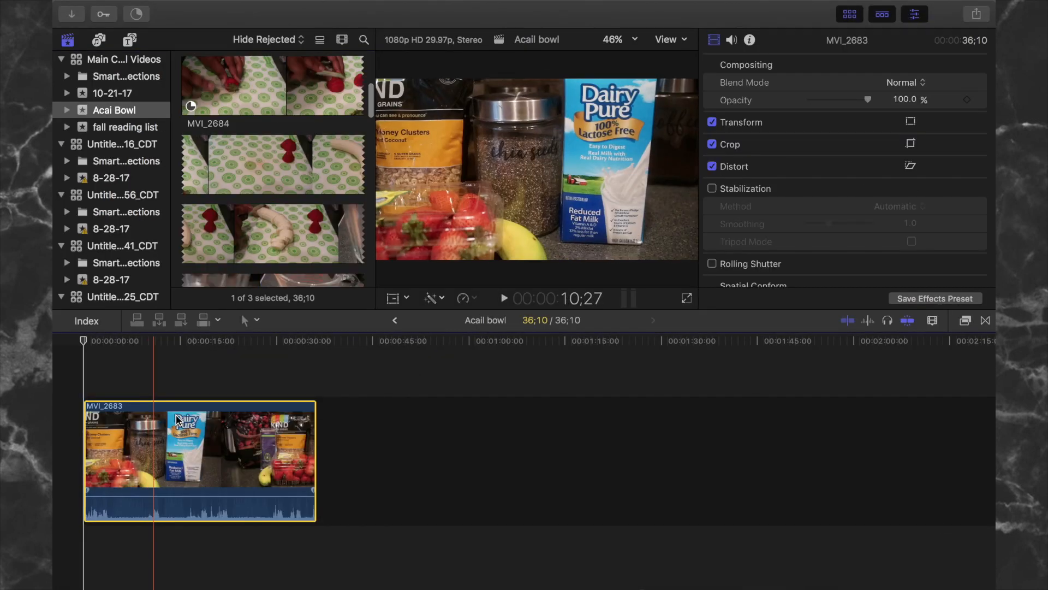
{"action": "left_click", "coordinate": [251, 218]}
{"action": "left_click_drag", "start_coordinate": [229, 169], "coordinate": [405, 484]}
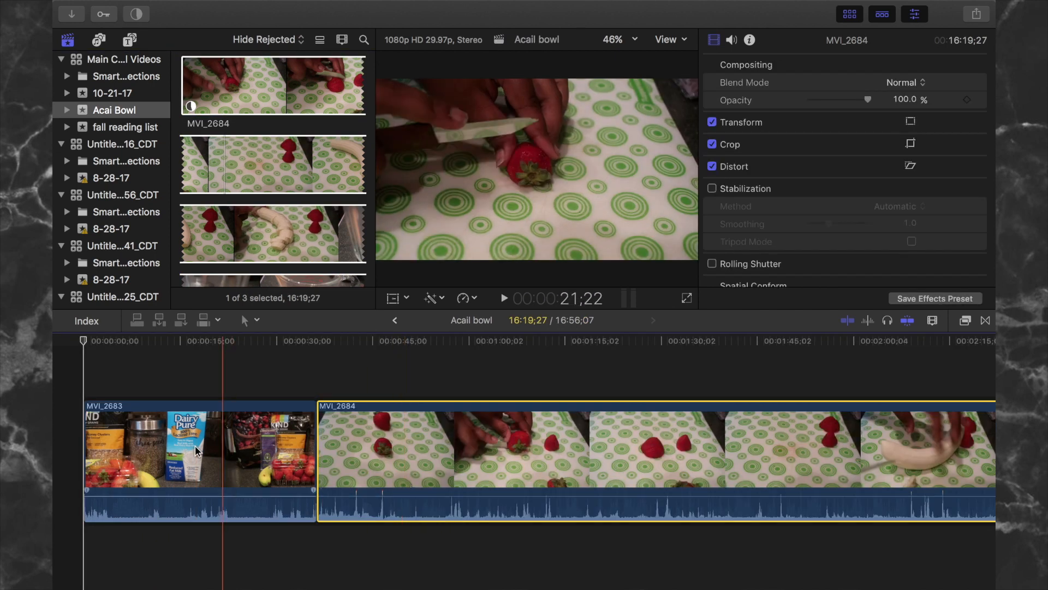
- Lower the audio volume of both MVI_2683 and MVI_2684 all the way down
{"action": "left_click", "coordinate": [159, 370]}
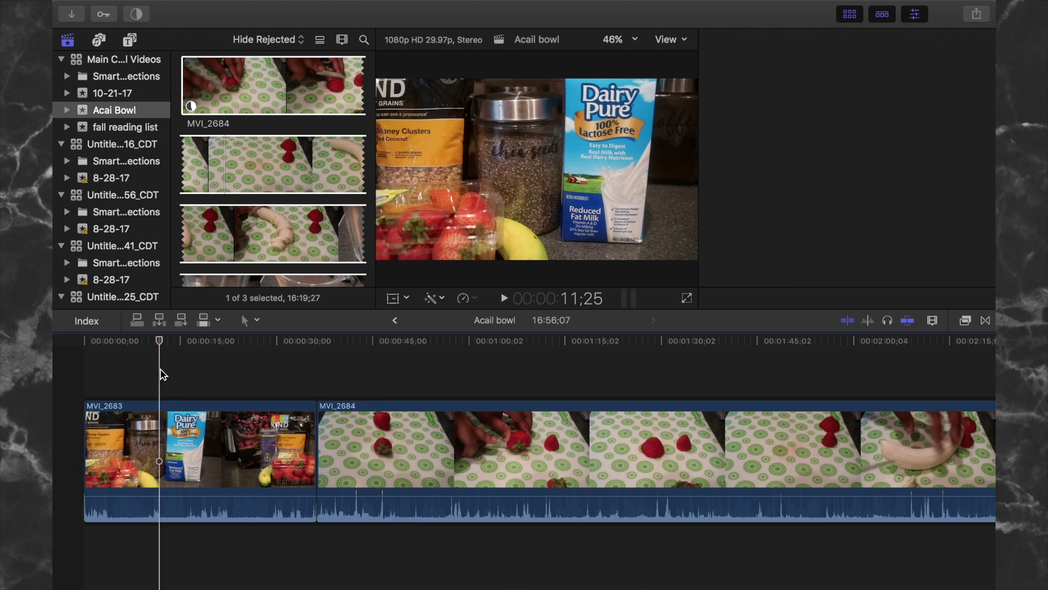
{"action": "left_click_drag", "start_coordinate": [245, 496], "coordinate": [247, 556]}
{"action": "left_click_drag", "start_coordinate": [377, 498], "coordinate": [392, 554]}
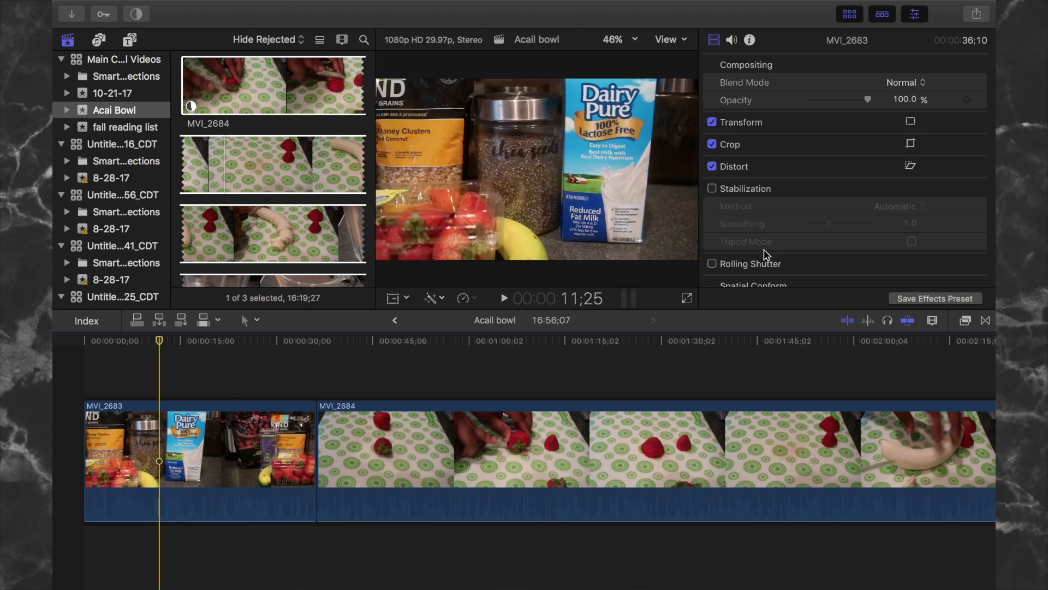
- Show the Color Board for MVI_2683 and apply the saved lut preset
{"action": "left_click", "coordinate": [433, 299]}
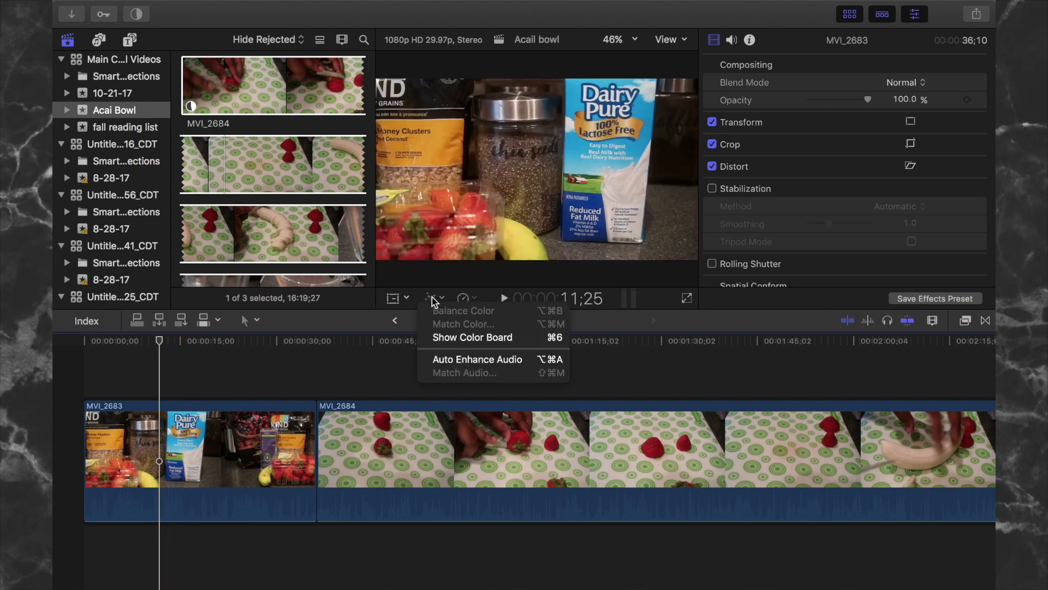
{"action": "left_click", "coordinate": [460, 336]}
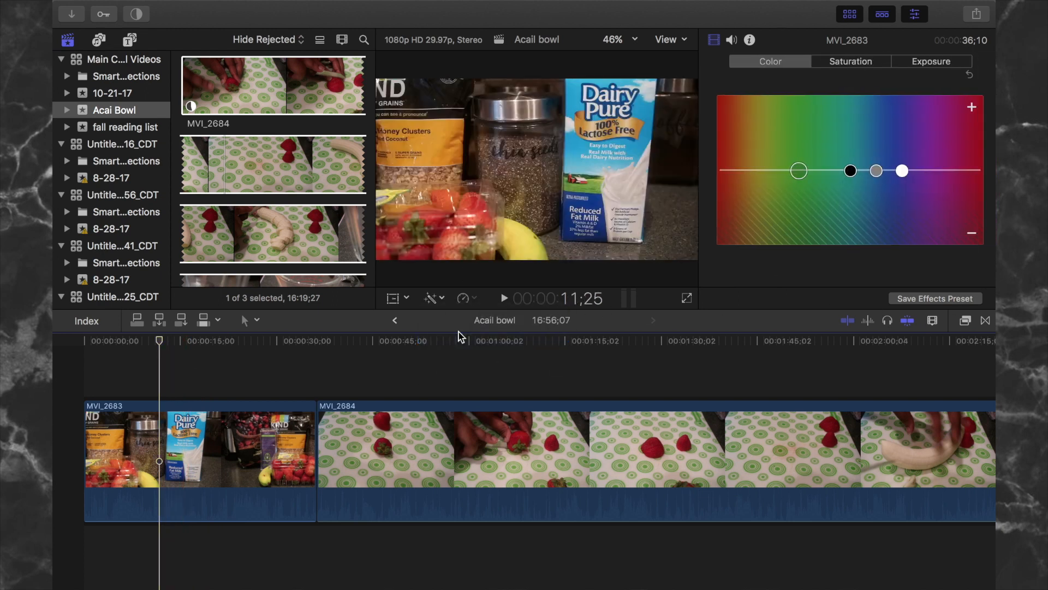
{"action": "left_click", "coordinate": [954, 298]}
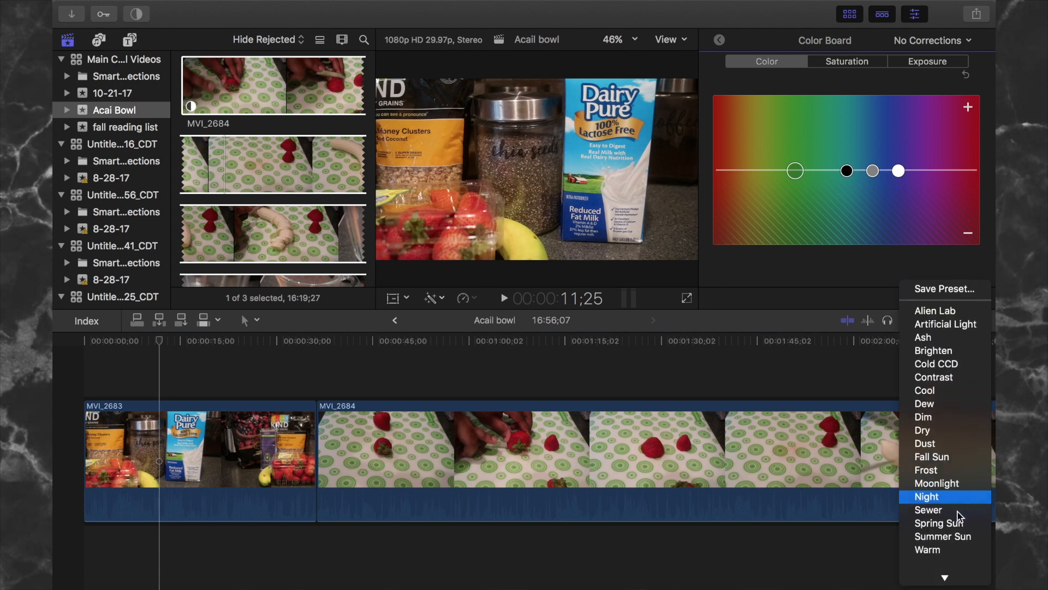
{"action": "scroll", "coordinate": [950, 502], "scroll_direction": "down", "scroll_amount": 2}
{"action": "left_click", "coordinate": [953, 562]}
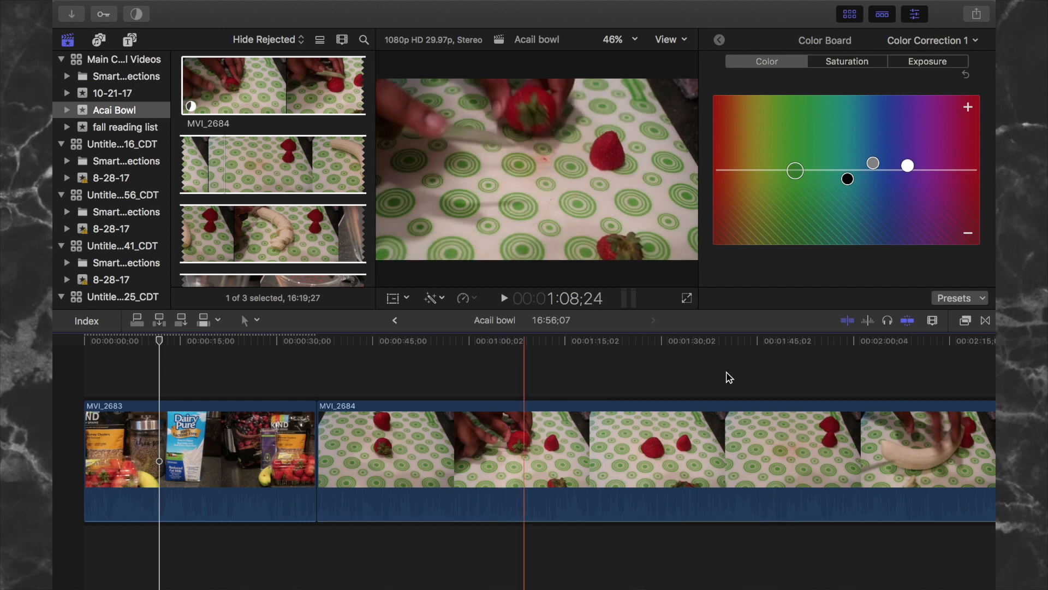
- Apply the lut color preset to MVI_2684
{"action": "left_click", "coordinate": [896, 443]}
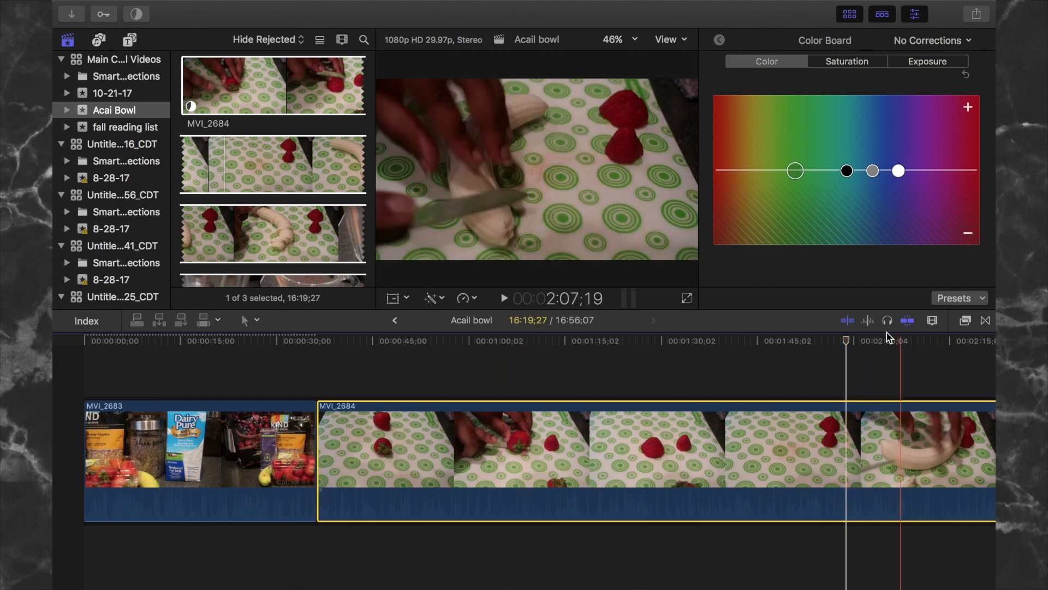
{"action": "left_click", "coordinate": [974, 299]}
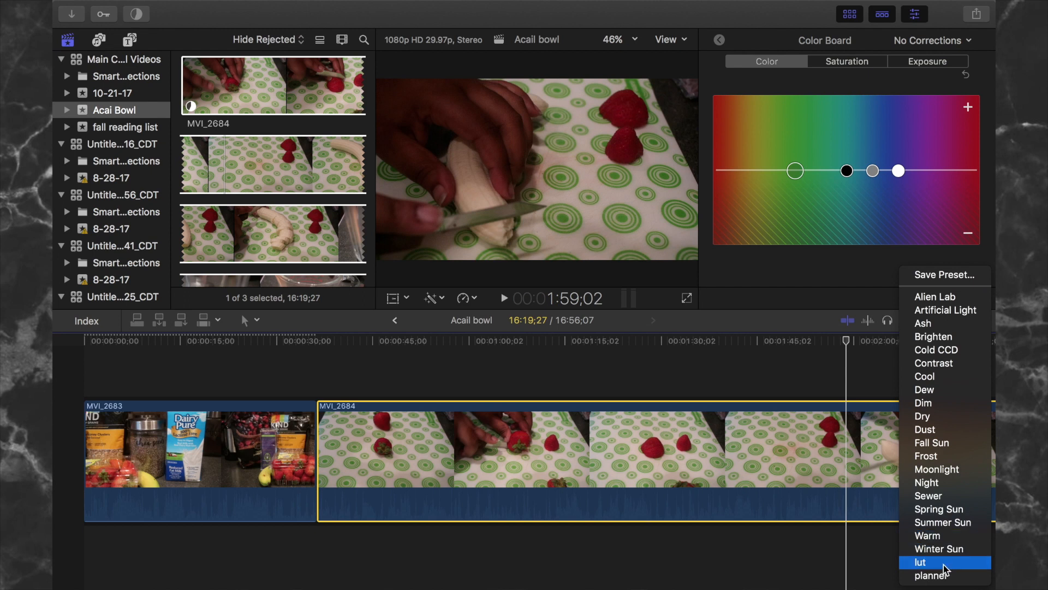
{"action": "left_click", "coordinate": [945, 562]}
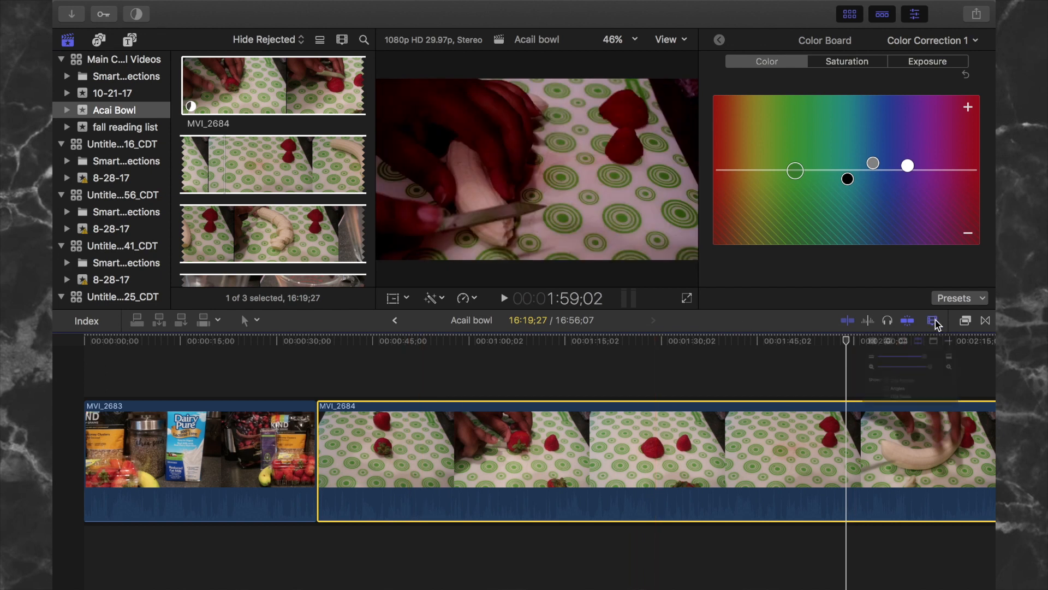
- Enlarge the timeline, play MVI_2683 from its start, then cut off and delete about its first 2 seconds
{"action": "left_click", "coordinate": [968, 411]}
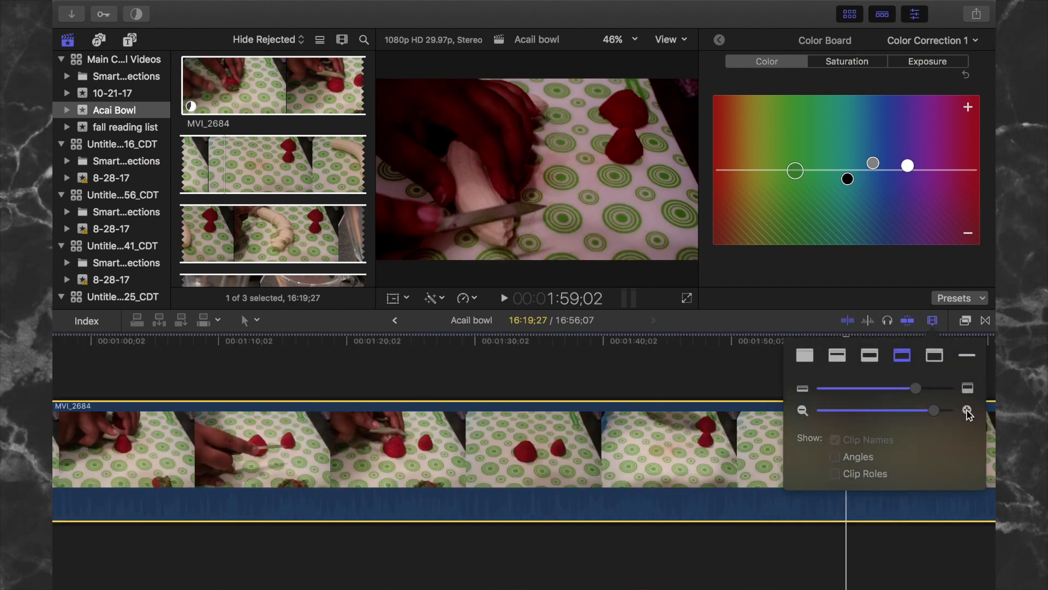
{"action": "left_click", "coordinate": [967, 411]}
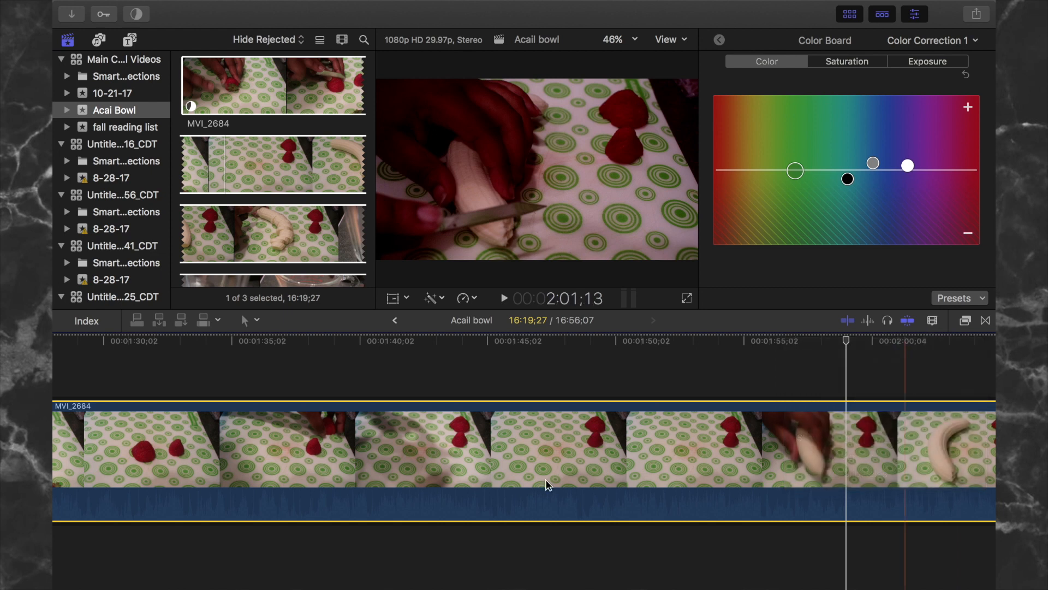
{"action": "scroll", "coordinate": [535, 483], "scroll_direction": "left", "scroll_amount": 20}
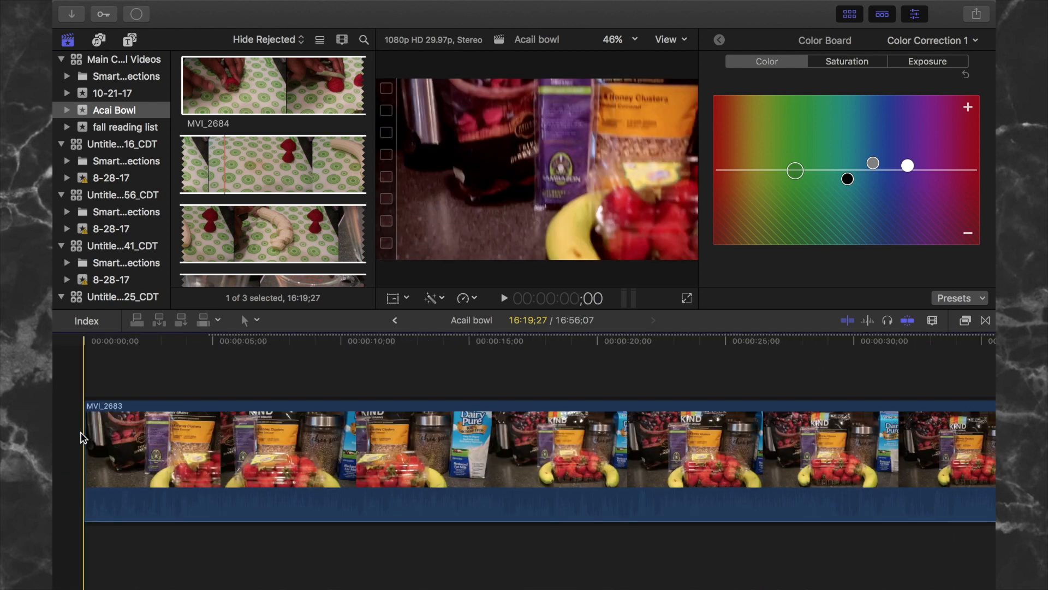
{"action": "key", "text": "space"}
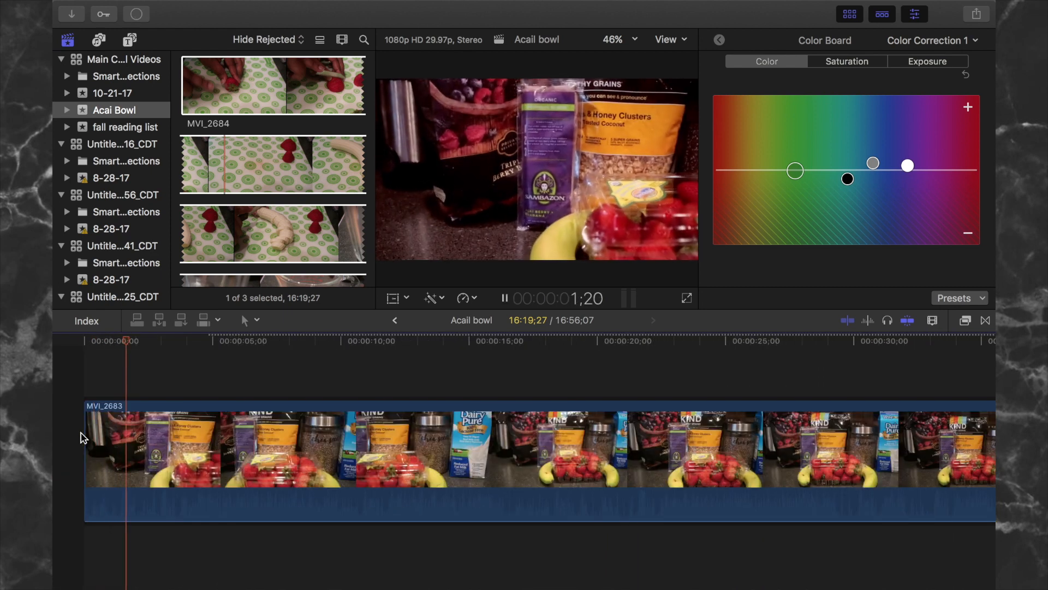
{"action": "left_click", "coordinate": [143, 461]}
{"action": "key", "text": "a"}
{"action": "left_click", "coordinate": [131, 464]}
{"action": "key", "text": "Delete"}
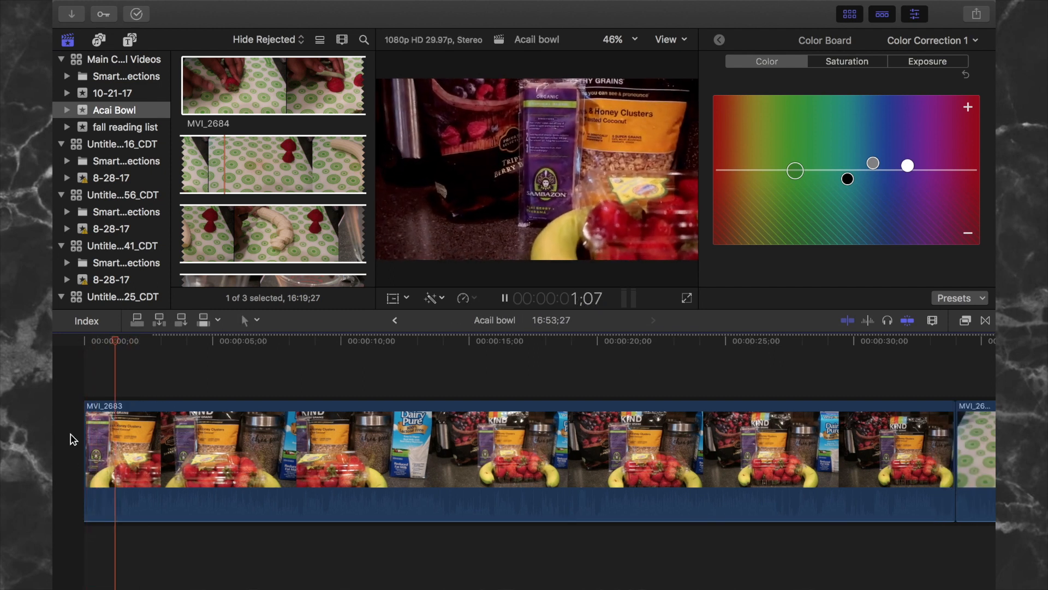
- Trim about 2 more seconds off the start of MVI_2683, then split it at about 5.6 seconds and delete the unwanted piece
{"action": "left_click", "coordinate": [132, 462]}
{"action": "key", "text": "a"}
{"action": "left_click", "coordinate": [117, 459]}
{"action": "key", "text": "Delete"}
{"action": "key", "text": "space"}
{"action": "key", "text": "b"}
{"action": "left_click", "coordinate": [229, 465]}
{"action": "key", "text": "Delete"}
{"action": "key", "text": "space"}
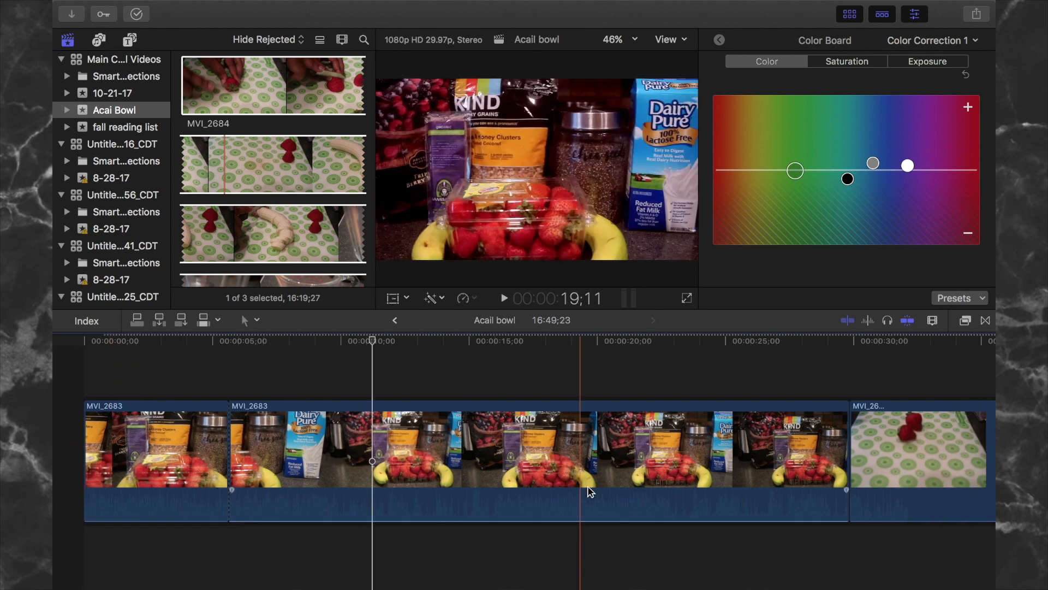
- Cut MVI_2683 at about 9 seconds and delete its remainder along with the unneeded opening of MVI_2684
{"action": "key", "text": "b"}
{"action": "left_click", "coordinate": [319, 481]}
{"action": "key", "text": "Delete"}
{"action": "scroll", "coordinate": [735, 480], "scroll_direction": "right", "scroll_amount": 7}
{"action": "left_click", "coordinate": [568, 475]}
{"action": "key", "text": "Delete"}
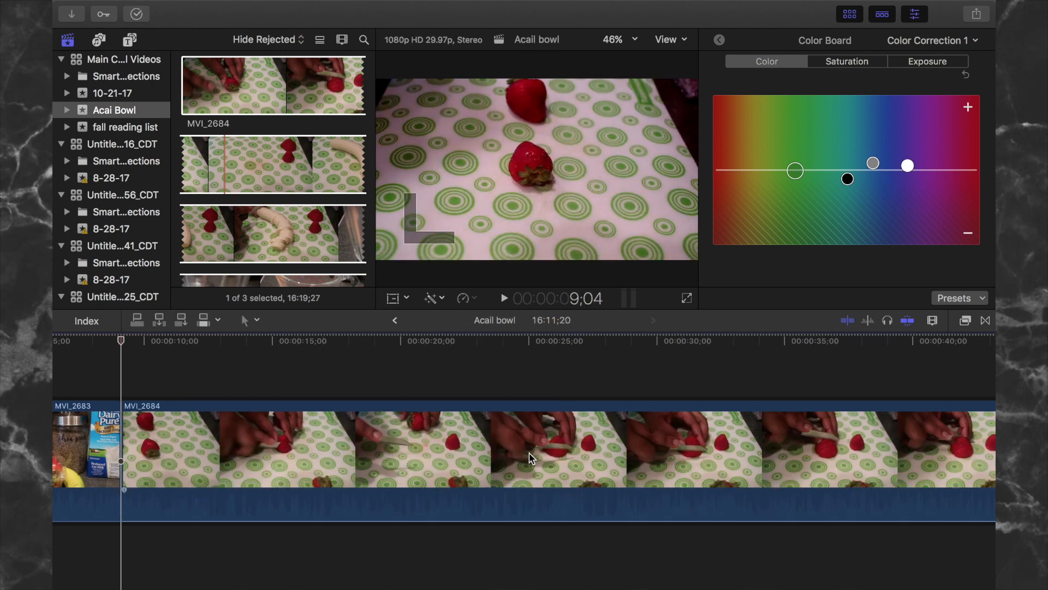
- Cut about 8 seconds out of the strawberry-slicing footage in MVI_2684 and play back the edit
{"action": "key", "text": "space"}
{"action": "key", "text": "space"}
{"action": "scroll", "coordinate": [461, 481], "scroll_direction": "right", "scroll_amount": 5}
{"action": "left_click", "coordinate": [419, 488]}
{"action": "key", "text": "a"}
{"action": "left_click", "coordinate": [388, 385]}
{"action": "key", "text": "space"}
{"action": "mouse_move", "coordinate": [418, 429]}
{"action": "left_mouse_down"}
{"action": "mouse_move", "coordinate": [399, 429]}
{"action": "mouse_move", "coordinate": [487, 437]}
{"action": "mouse_move", "coordinate": [437, 437]}
{"action": "left_mouse_up"}
{"action": "left_click", "coordinate": [421, 361]}
{"action": "key", "text": "space"}
{"action": "key", "text": "space"}
{"action": "key", "text": "space"}
{"action": "key", "text": "space"}
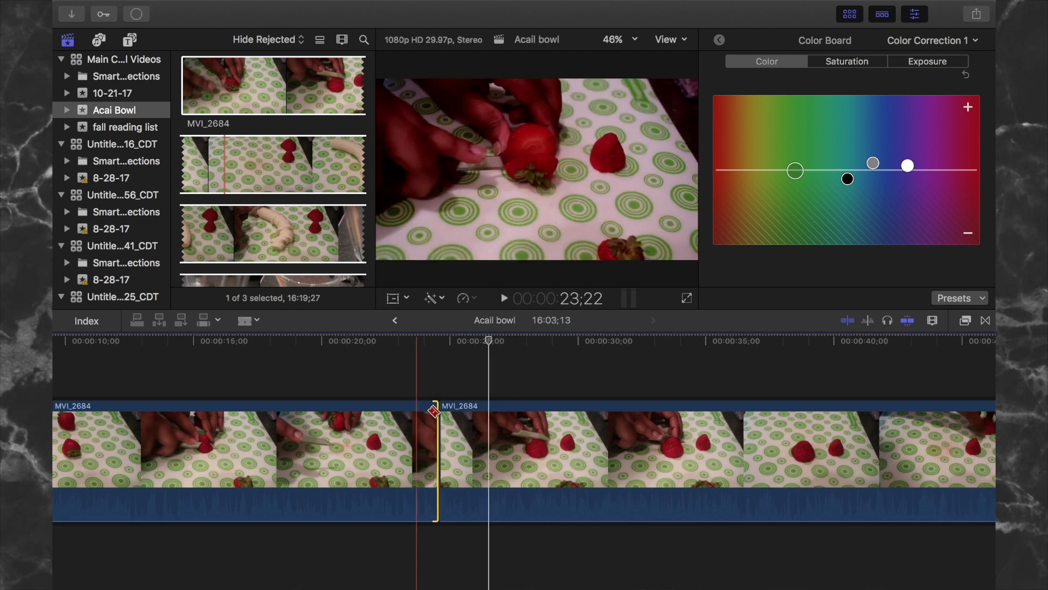
- Cut the strawberry shot short and delete the footage between it and the banana slicing
{"action": "key", "text": "space"}
{"action": "key", "text": "b"}
{"action": "scroll", "coordinate": [418, 436], "scroll_direction": "right", "scroll_amount": 8}
{"action": "left_click", "coordinate": [381, 469]}
{"action": "scroll", "coordinate": [437, 472], "scroll_direction": "right", "scroll_amount": 14}
{"action": "left_click", "coordinate": [541, 478]}
{"action": "key", "text": "Delete"}
{"action": "key", "text": "space"}
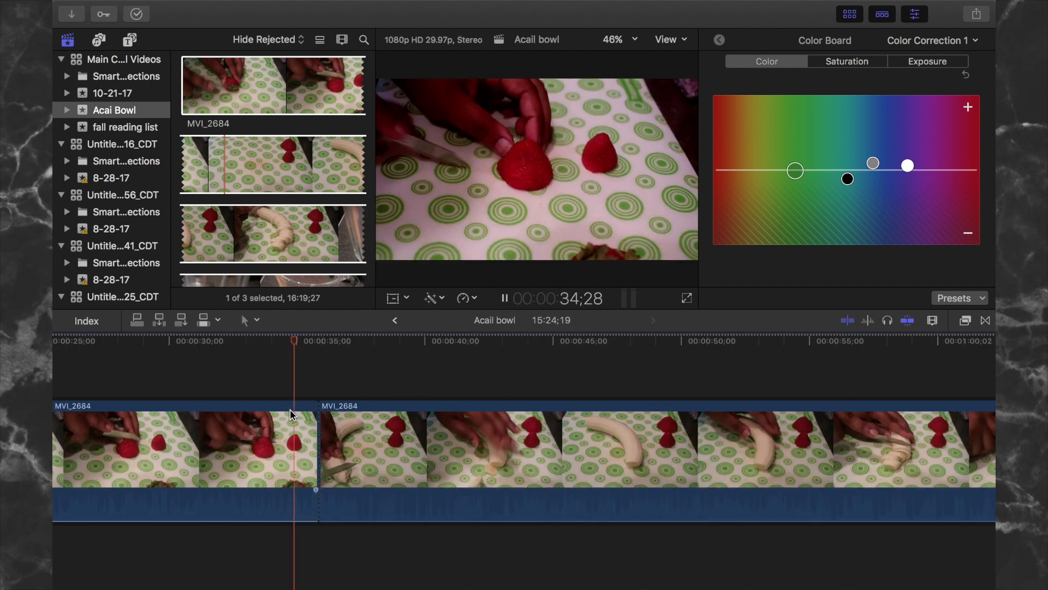
- Split the banana-slicing footage and delete the unwanted section
{"action": "key", "text": "space"}
{"action": "key", "text": "b"}
{"action": "left_click", "coordinate": [370, 448]}
{"action": "left_click", "coordinate": [481, 448]}
{"action": "key", "text": "Delete"}
{"action": "key", "text": "space"}
- End the banana-slicing shot and delete all footage between it and the measuring cup shot
{"action": "key", "text": "space"}
{"action": "key", "text": "b"}
{"action": "left_click", "coordinate": [379, 448]}
{"action": "scroll", "coordinate": [799, 486], "scroll_direction": "right", "scroll_amount": 10}
{"action": "left_click", "coordinate": [512, 476]}
{"action": "scroll", "coordinate": [512, 476], "scroll_direction": "right", "scroll_amount": 20}
{"action": "left_click", "coordinate": [581, 494]}
{"action": "left_click", "coordinate": [546, 494]}
{"action": "key", "text": "Delete"}
- Shorten the measuring cup footage to brief shots and delete the excess up to the milk being poured into the blender
{"action": "key", "text": "b"}
{"action": "left_click", "coordinate": [646, 493]}
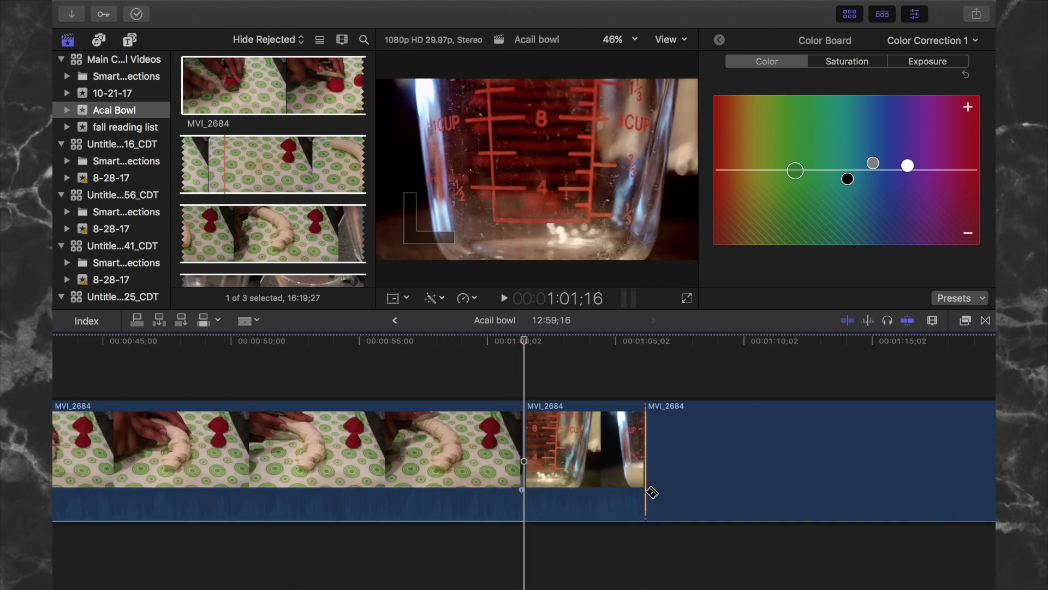
{"action": "scroll", "coordinate": [601, 492], "scroll_direction": "right", "scroll_amount": 14}
{"action": "left_click", "coordinate": [484, 492]}
{"action": "key", "text": "Delete"}
{"action": "left_click", "coordinate": [546, 468]}
{"action": "key", "text": "Delete"}
{"action": "scroll", "coordinate": [606, 459], "scroll_direction": "right", "scroll_amount": 18}
{"action": "left_click", "coordinate": [635, 469]}
{"action": "key", "text": "Delete"}
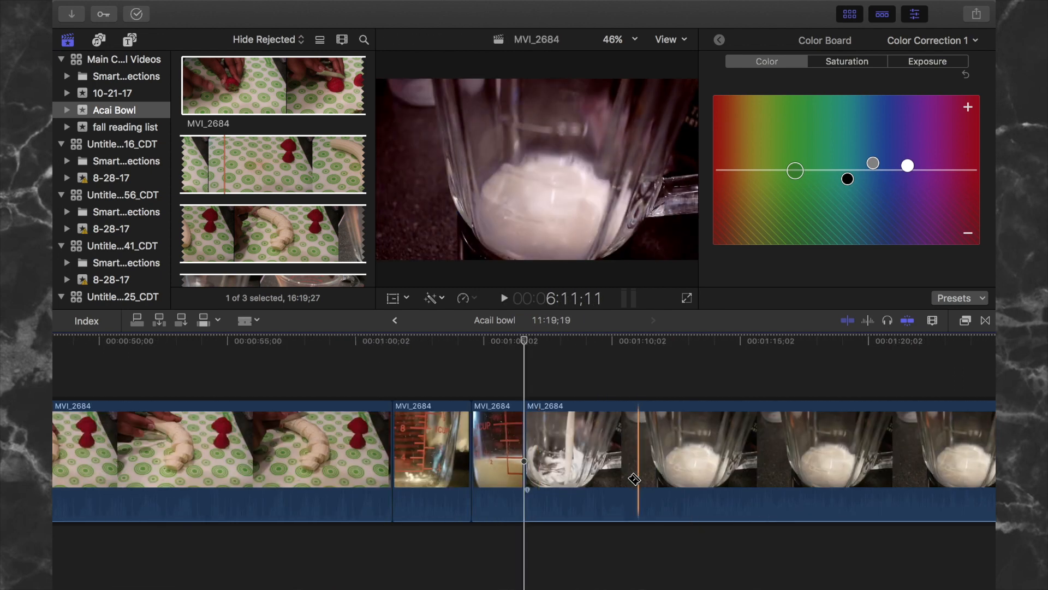
- Cut the shot of milk in the blender short and delete the footage up to the frozen acai pieces
{"action": "left_click", "coordinate": [638, 479]}
{"action": "scroll", "coordinate": [546, 480], "scroll_direction": "right", "scroll_amount": 20}
{"action": "left_click", "coordinate": [449, 483]}
{"action": "left_click", "coordinate": [426, 481]}
{"action": "key", "text": "Delete"}
- Split the frozen acai shot, undoing a misplaced edit, and delete the footage between it and the next milk pour
{"action": "key", "text": "b"}
{"action": "left_click", "coordinate": [465, 473]}
{"action": "scroll", "coordinate": [479, 470], "scroll_direction": "right", "scroll_amount": 8}
{"action": "key", "text": "super+z"}
{"action": "left_click", "coordinate": [371, 482]}
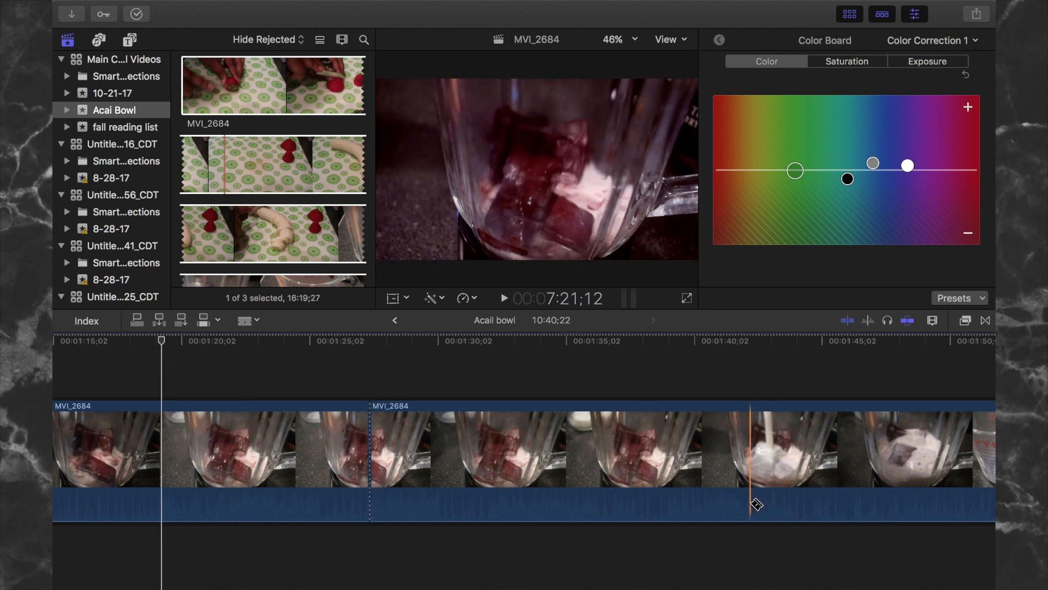
{"action": "left_click", "coordinate": [413, 484]}
{"action": "scroll", "coordinate": [593, 487], "scroll_direction": "right", "scroll_amount": 20}
{"action": "left_click", "coordinate": [422, 483]}
{"action": "left_click", "coordinate": [399, 482]}
{"action": "key", "text": "Delete"}
- End the second milk pour early and delete the idle footage that follows it
{"action": "left_click", "coordinate": [574, 482]}
{"action": "scroll", "coordinate": [759, 481], "scroll_direction": "right", "scroll_amount": 20}
{"action": "left_click", "coordinate": [761, 480]}
{"action": "left_click", "coordinate": [735, 480]}
{"action": "key", "text": "Delete"}
- Trim the following blender shot and delete the footage leading up to the peeled banana
{"action": "left_click", "coordinate": [568, 475]}
{"action": "scroll", "coordinate": [759, 474], "scroll_direction": "right", "scroll_amount": 20}
{"action": "left_click", "coordinate": [764, 474]}
{"action": "left_click", "coordinate": [737, 474]}
{"action": "key", "text": "Delete"}
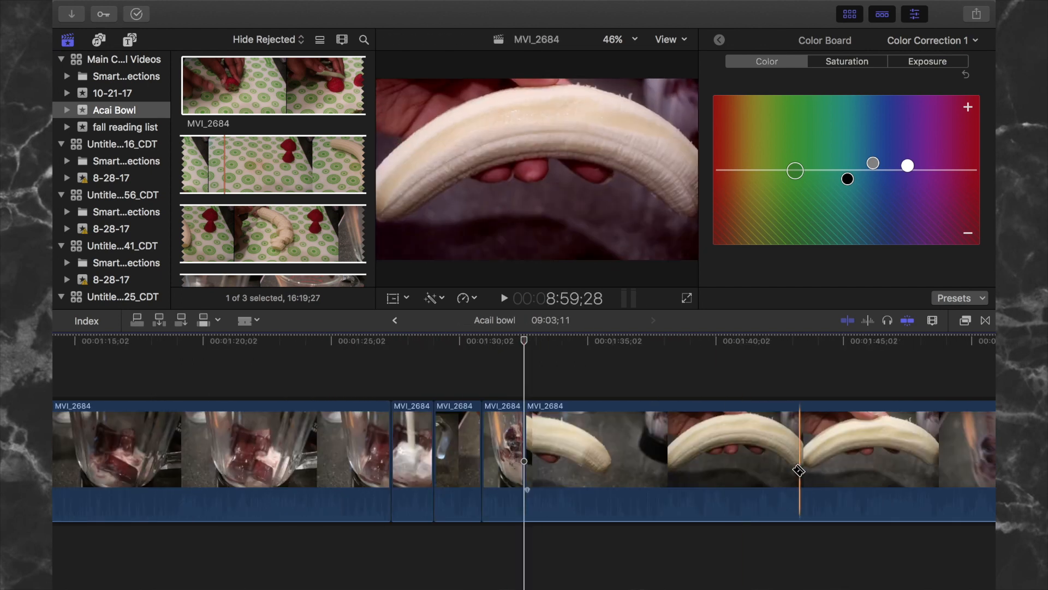
- Cut the peeled banana shot short and delete the footage up to the banana pieces in the blender
{"action": "scroll", "coordinate": [785, 480], "scroll_direction": "right", "scroll_amount": 20}
{"action": "left_click", "coordinate": [871, 475]}
{"action": "left_click", "coordinate": [841, 475]}
{"action": "key", "text": "Delete"}
{"action": "scroll", "coordinate": [488, 495], "scroll_direction": "right", "scroll_amount": 10}
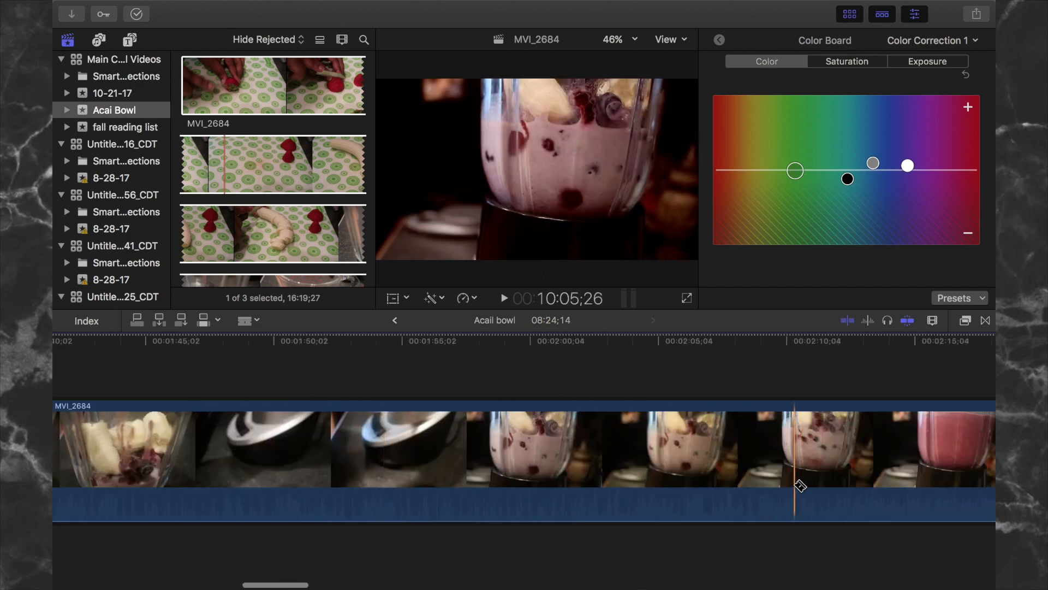
- Split the blender shot and delete the surplus footage of the fruit being blended into a pink smoothie
{"action": "left_click", "coordinate": [871, 483]}
{"action": "key", "text": "Delete"}
{"action": "scroll", "coordinate": [627, 487], "scroll_direction": "right", "scroll_amount": 20}
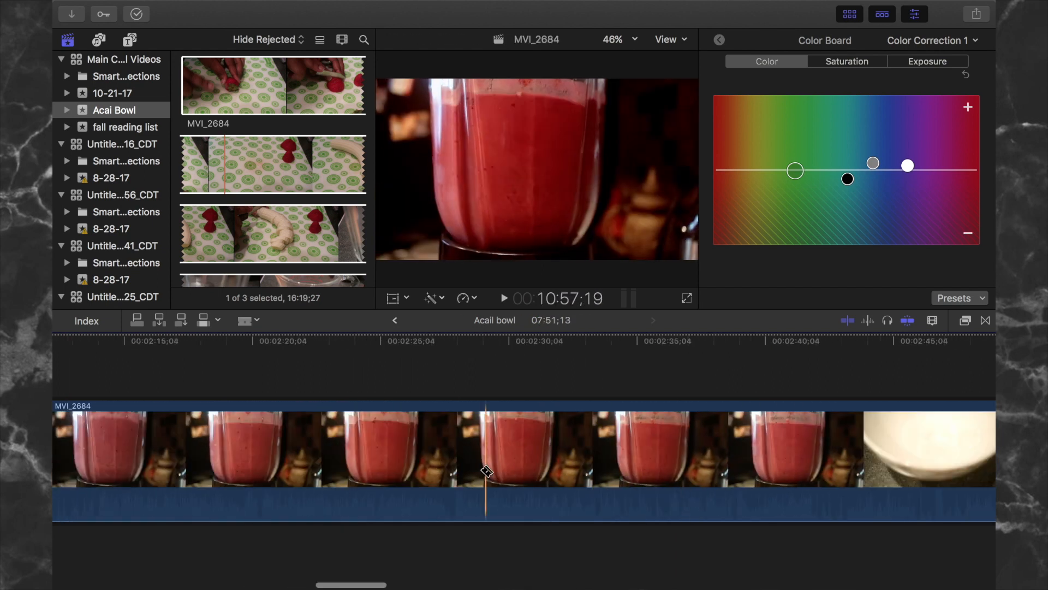
{"action": "scroll", "coordinate": [488, 480], "scroll_direction": "left", "scroll_amount": 15}
{"action": "left_click", "coordinate": [220, 479]}
{"action": "left_click", "coordinate": [679, 472]}
{"action": "left_click", "coordinate": [624, 468]}
{"action": "key", "text": "Delete"}
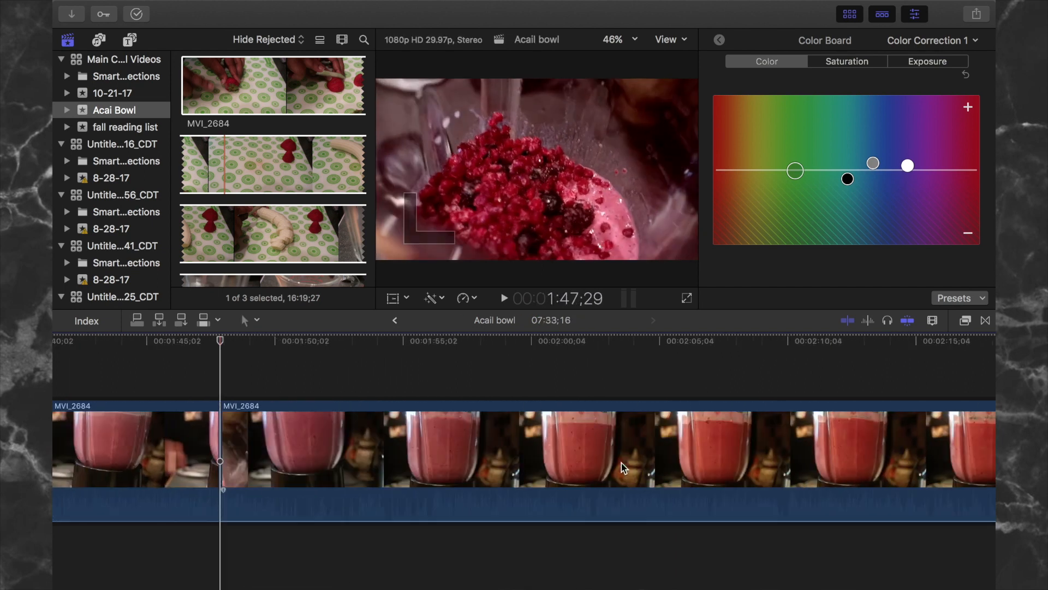
- Keep only a short piece of the pink smoothie blending and delete the long stretch that follows it
{"action": "left_click", "coordinate": [360, 470]}
{"action": "scroll", "coordinate": [585, 480], "scroll_direction": "right", "scroll_amount": 20}
{"action": "left_click", "coordinate": [649, 484]}
{"action": "left_click", "coordinate": [585, 484]}
{"action": "key", "text": "Delete"}
- Split the remaining smoothie shots and delete the unneeded footage up to the first banana slices in the bowl
{"action": "left_click", "coordinate": [535, 479]}
{"action": "scroll", "coordinate": [655, 483], "scroll_direction": "right", "scroll_amount": 20}
{"action": "key", "text": "Delete"}
{"action": "left_click", "coordinate": [746, 461]}
{"action": "scroll", "coordinate": [655, 464], "scroll_direction": "right", "scroll_amount": 20}
{"action": "key", "text": "Delete"}
- Shorten the shot of banana slices being arranged and delete the idle footage before the first strawberry slice
{"action": "scroll", "coordinate": [491, 464], "scroll_direction": "left", "scroll_amount": 15}
{"action": "key", "text": "a"}
{"action": "scroll", "coordinate": [491, 465], "scroll_direction": "right", "scroll_amount": 5}
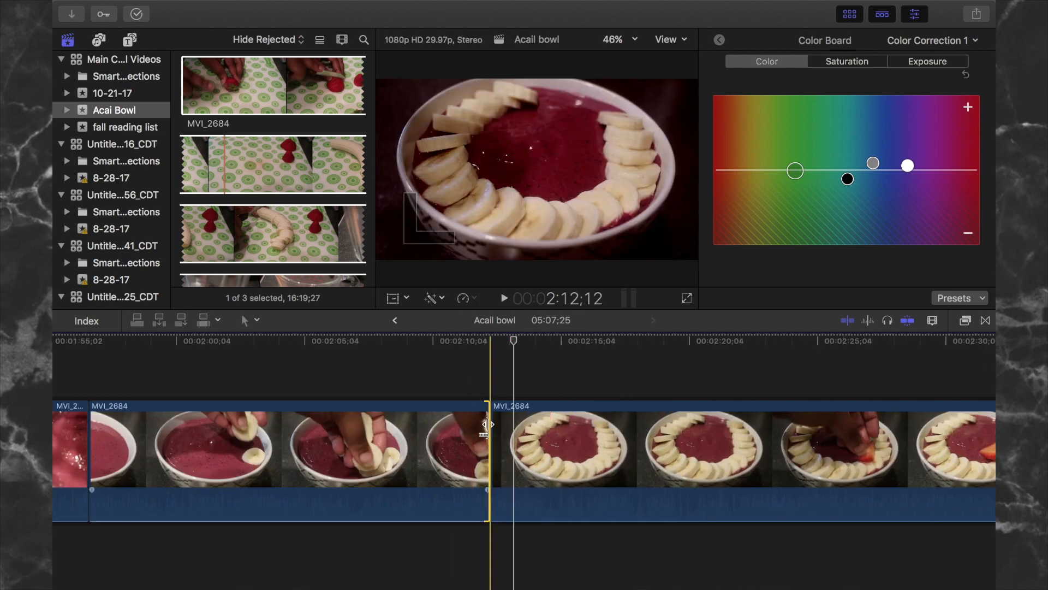
{"action": "key", "text": "a"}
{"action": "left_click", "coordinate": [452, 460]}
{"action": "key", "text": "Delete"}
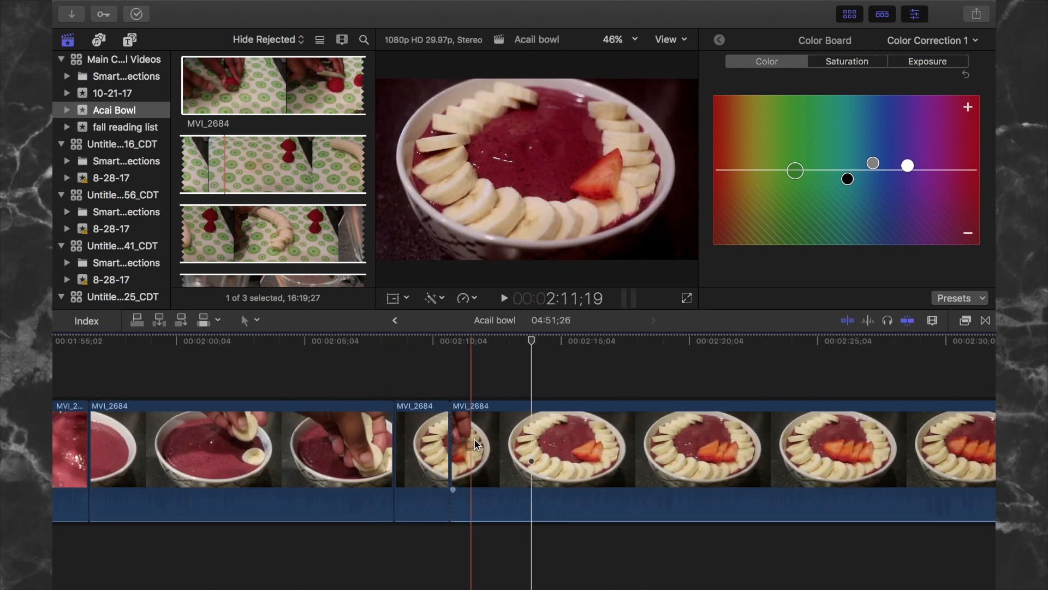
- Cut the strawberry topping shot into brief pieces and delete the footage between them and before the chia seeds
{"action": "left_click", "coordinate": [480, 461]}
{"action": "key", "text": "a"}
{"action": "left_click", "coordinate": [471, 460]}
{"action": "key", "text": "Delete"}
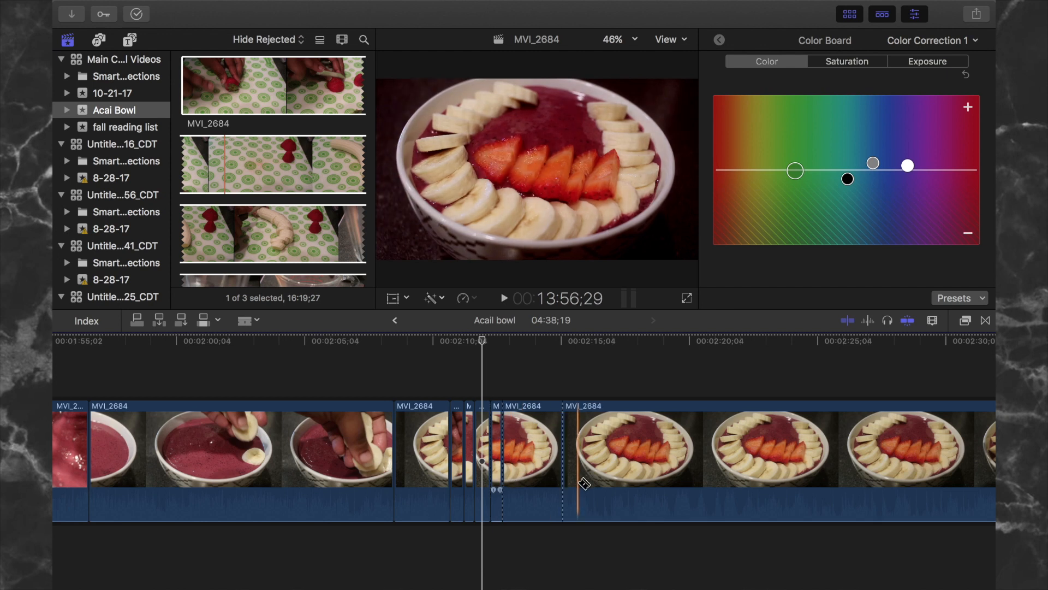
{"action": "key", "text": "Delete"}
{"action": "scroll", "coordinate": [545, 447], "scroll_direction": "right", "scroll_amount": 3}
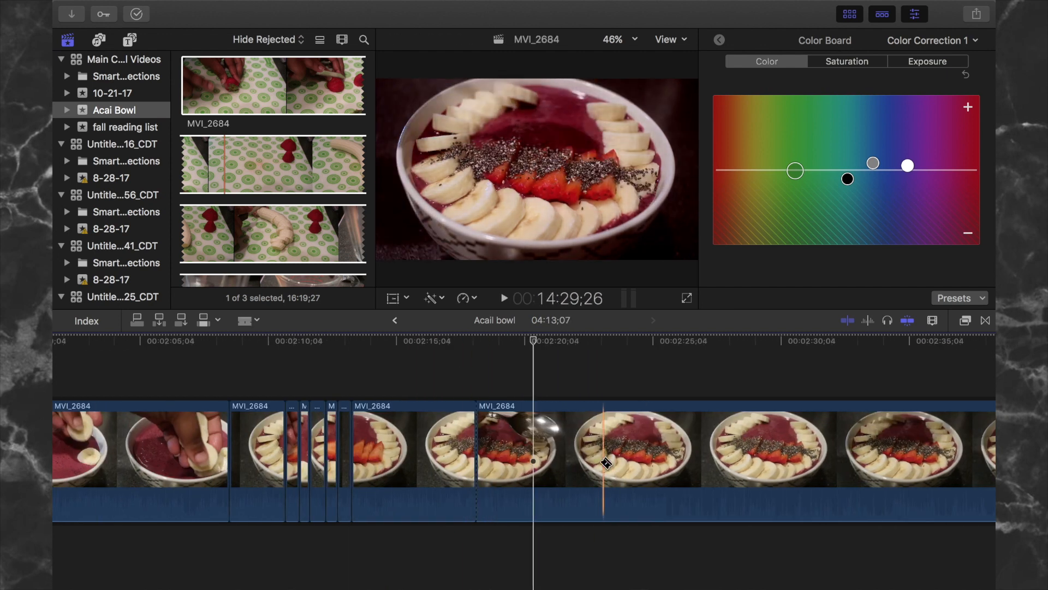
- Delete the surplus footage after the chia seed and granola toppings and the unwanted parts of the finished bowl shots
{"action": "key", "text": "Delete"}
{"action": "scroll", "coordinate": [679, 491], "scroll_direction": "right", "scroll_amount": 5}
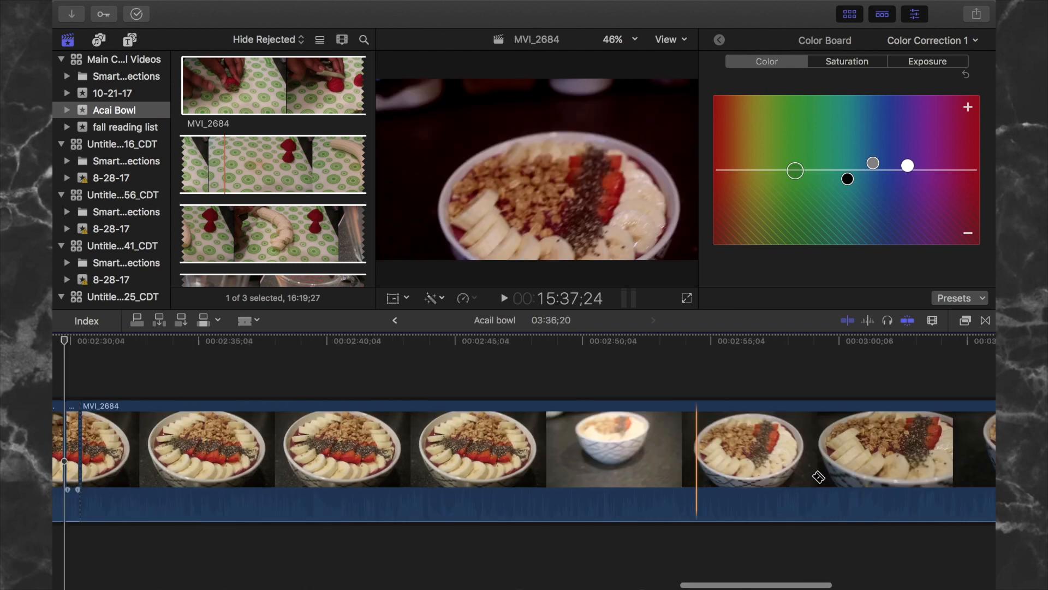
{"action": "key", "text": "Delete"}
{"action": "scroll", "coordinate": [531, 475], "scroll_direction": "left", "scroll_amount": 5}
{"action": "key", "text": "Delete"}
{"action": "scroll", "coordinate": [730, 486], "scroll_direction": "left", "scroll_amount": 10}
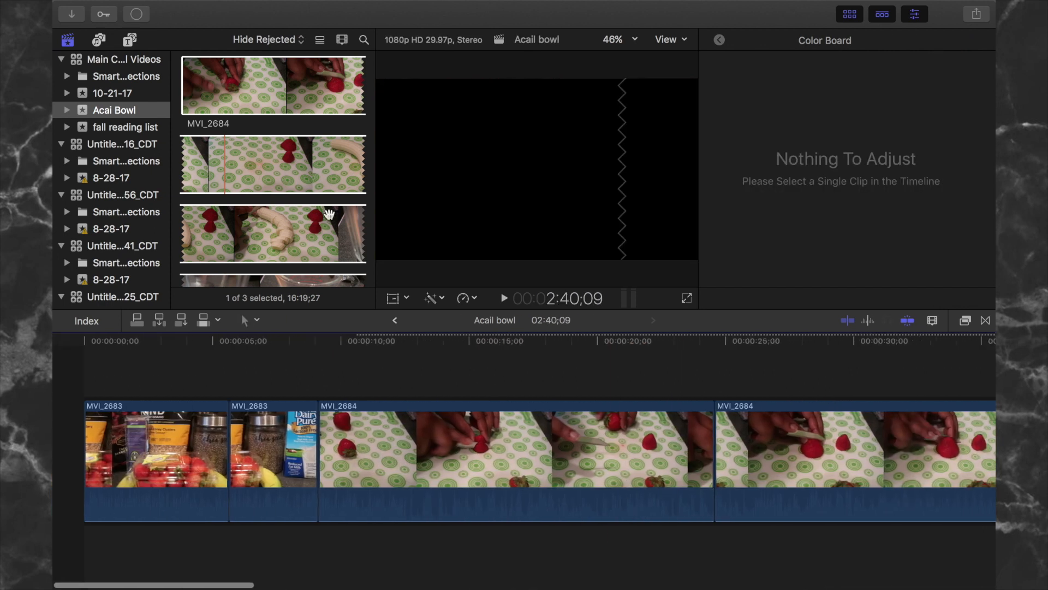
- Find the Untitled intro clip in the main library, insert it at the timeline's start and extend it to 10 seconds
{"action": "scroll", "coordinate": [330, 213], "scroll_direction": "up", "scroll_amount": 5}
{"action": "left_click", "coordinate": [126, 76]}
{"action": "left_click", "coordinate": [364, 39]}
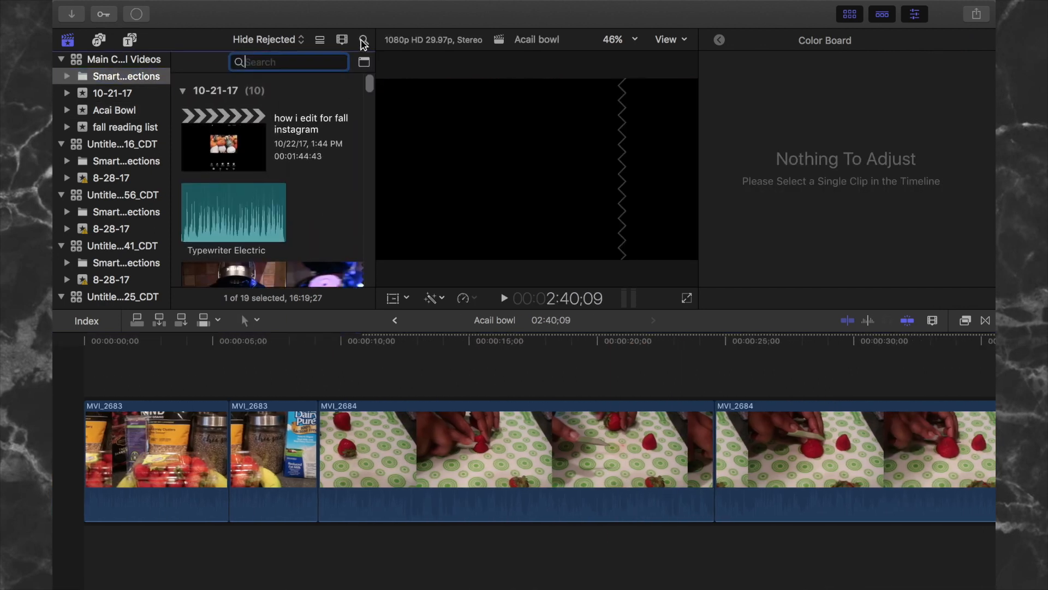
{"action": "left_click", "coordinate": [121, 62]}
{"action": "left_click", "coordinate": [269, 61]}
{"action": "type", "text": "unt"}
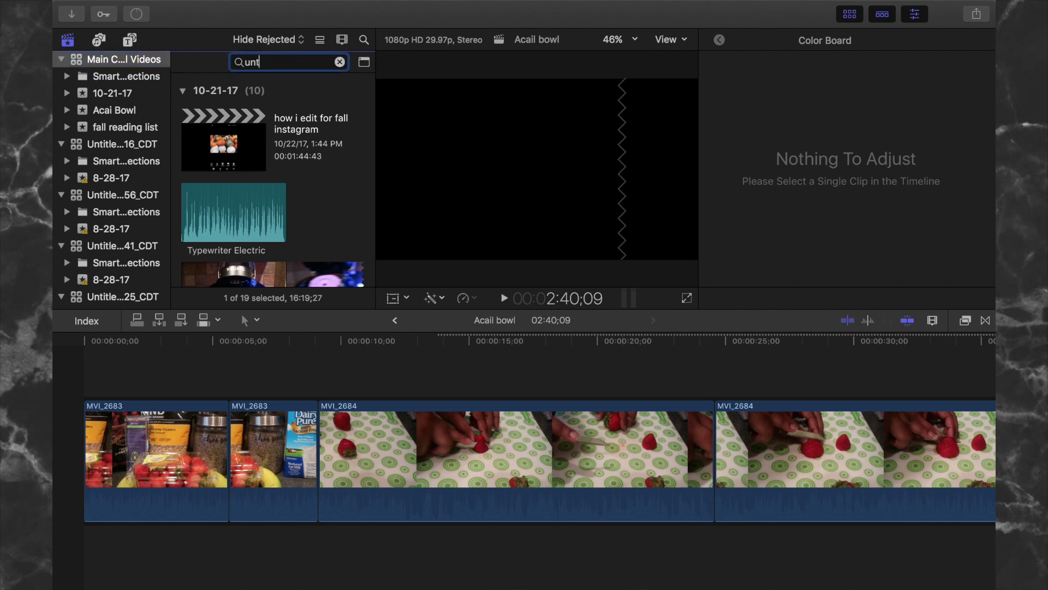
{"action": "type", "text": "itled"}
{"action": "scroll", "coordinate": [226, 146], "scroll_direction": "down", "scroll_amount": 5}
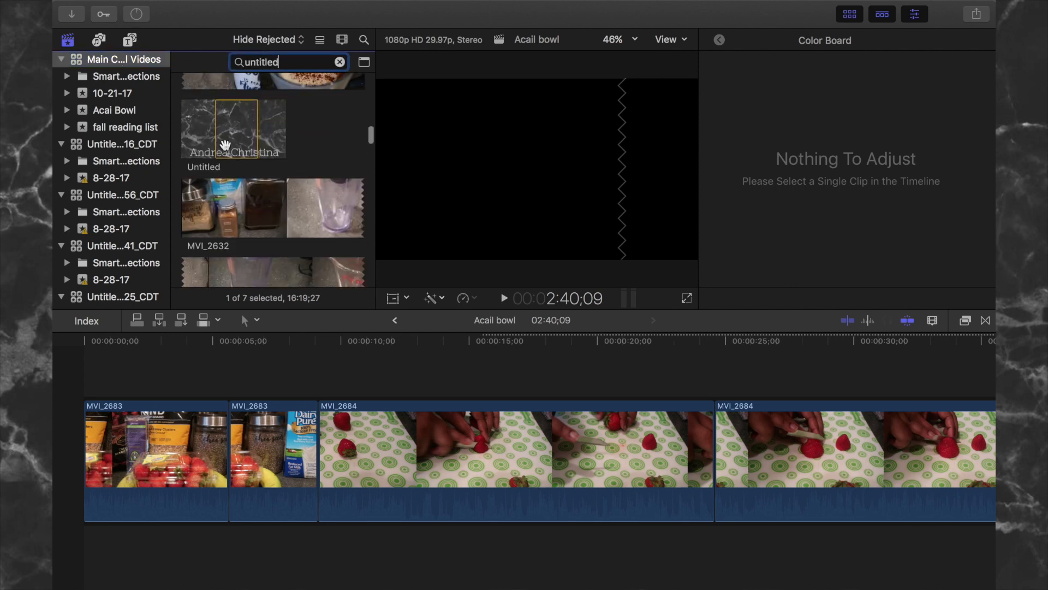
{"action": "left_click_drag", "start_coordinate": [226, 146], "coordinate": [136, 459]}
{"action": "left_click_drag", "start_coordinate": [192, 431], "coordinate": [330, 448]}
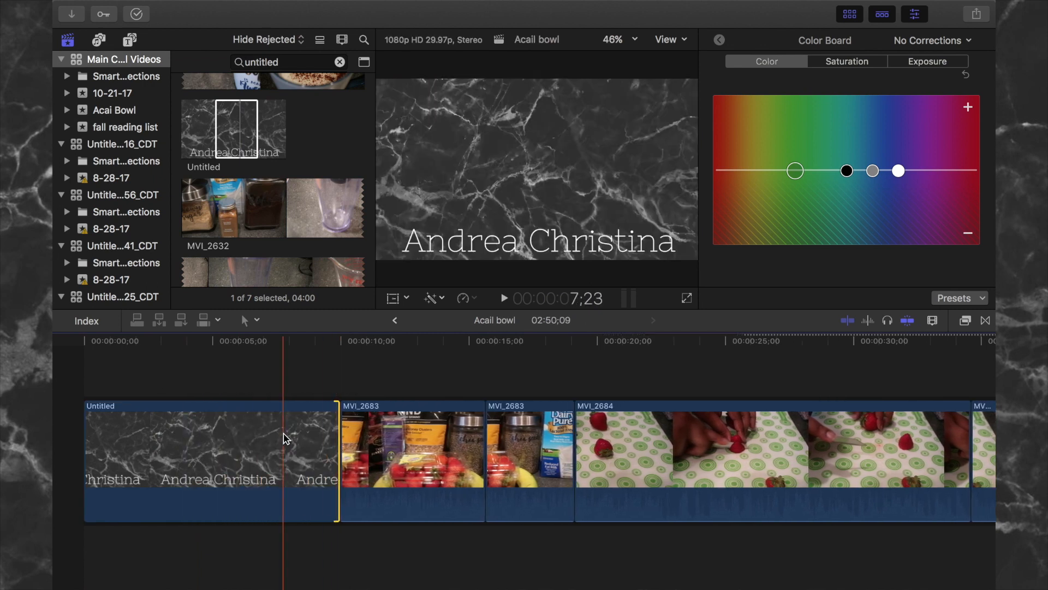
- Open the fall reading list project and copy its closing coffee-HD 1080p end-screen clip
{"action": "scroll", "coordinate": [254, 168], "scroll_direction": "up", "scroll_amount": 10}
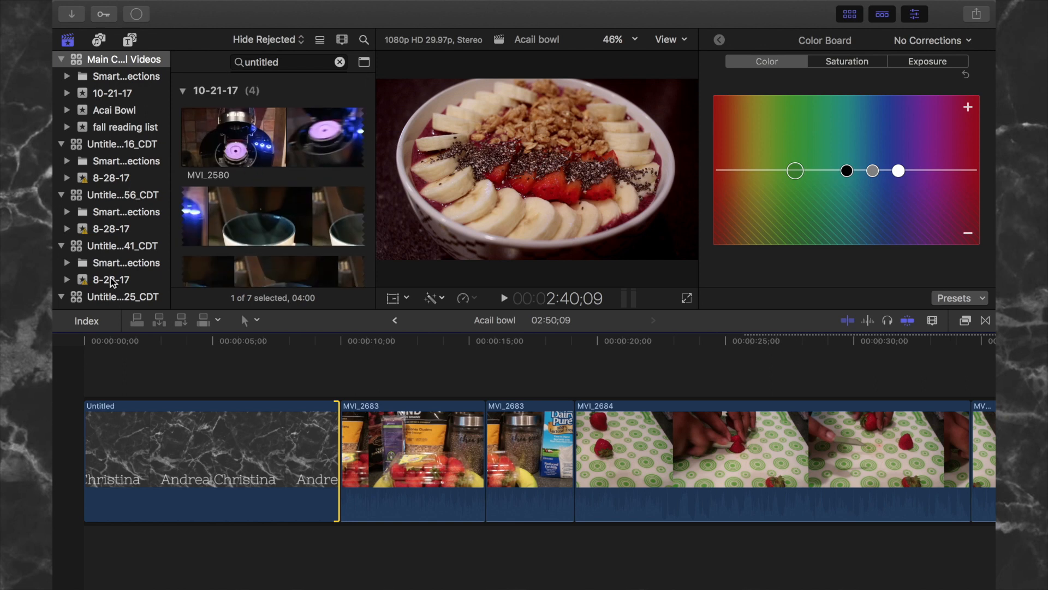
{"action": "left_click", "coordinate": [340, 61]}
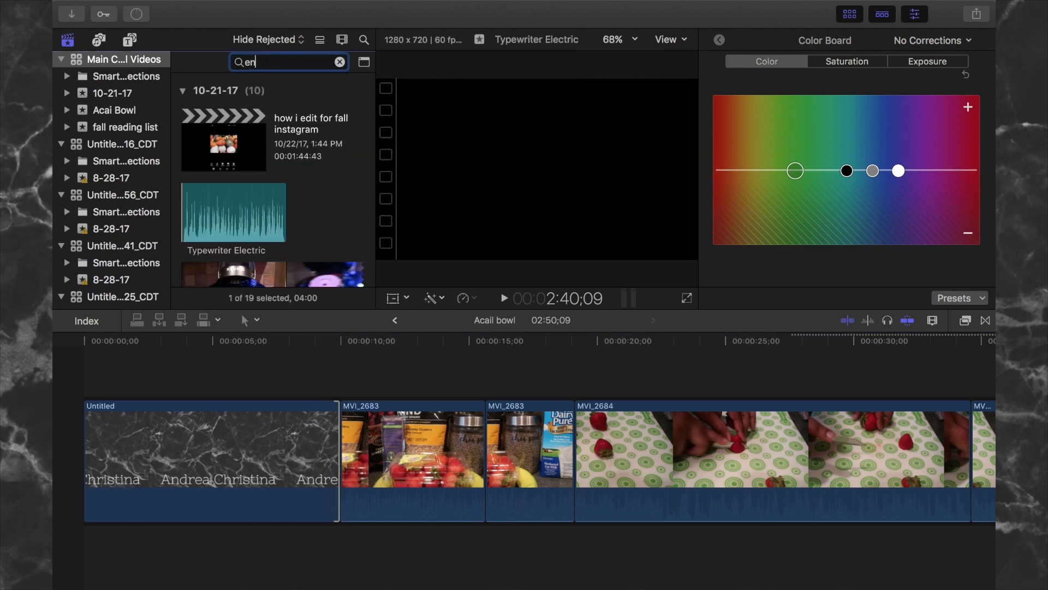
{"action": "left_click", "coordinate": [113, 128]}
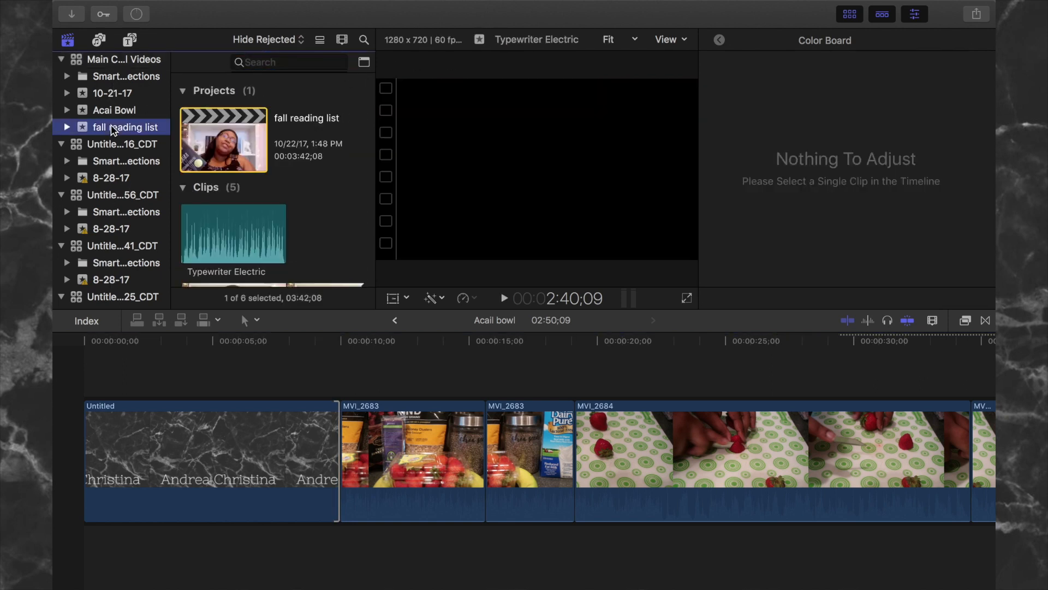
{"action": "scroll", "coordinate": [230, 156], "scroll_direction": "down", "scroll_amount": 1}
{"action": "double_click", "coordinate": [230, 143]}
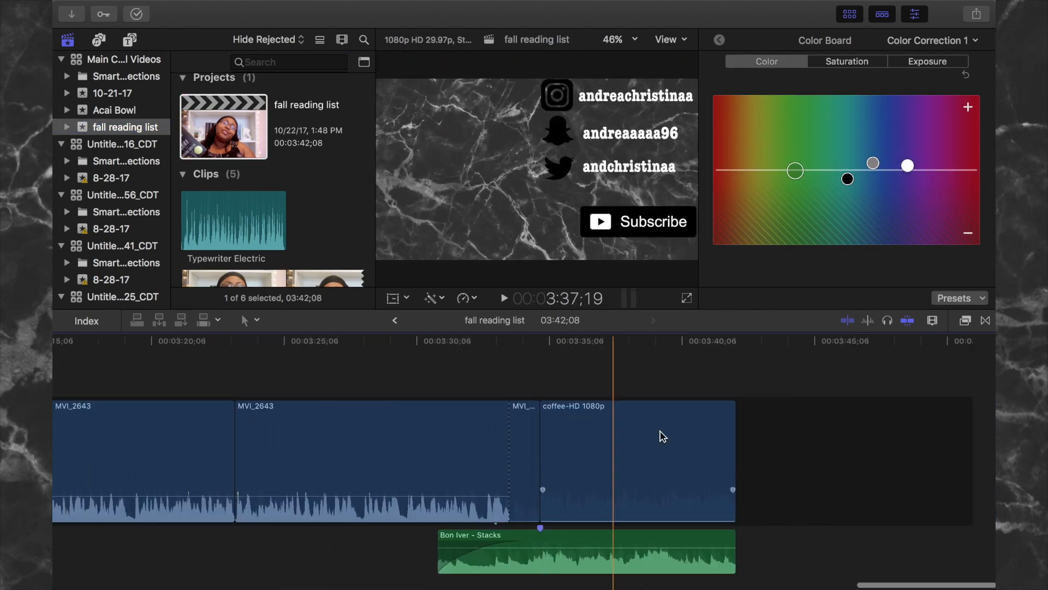
{"action": "left_click", "coordinate": [662, 437]}
- Reopen the Acail bowl project and paste the copied end-screen clip after its last shot
{"action": "left_click", "coordinate": [124, 110]}
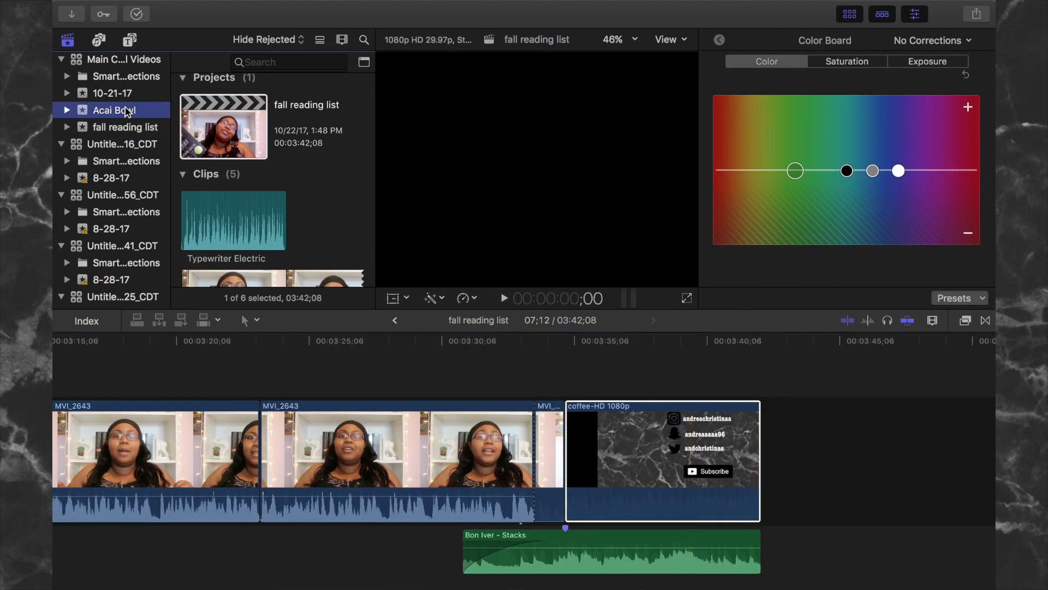
{"action": "double_click", "coordinate": [225, 133]}
{"action": "scroll", "coordinate": [663, 407], "scroll_direction": "right", "scroll_amount": 20}
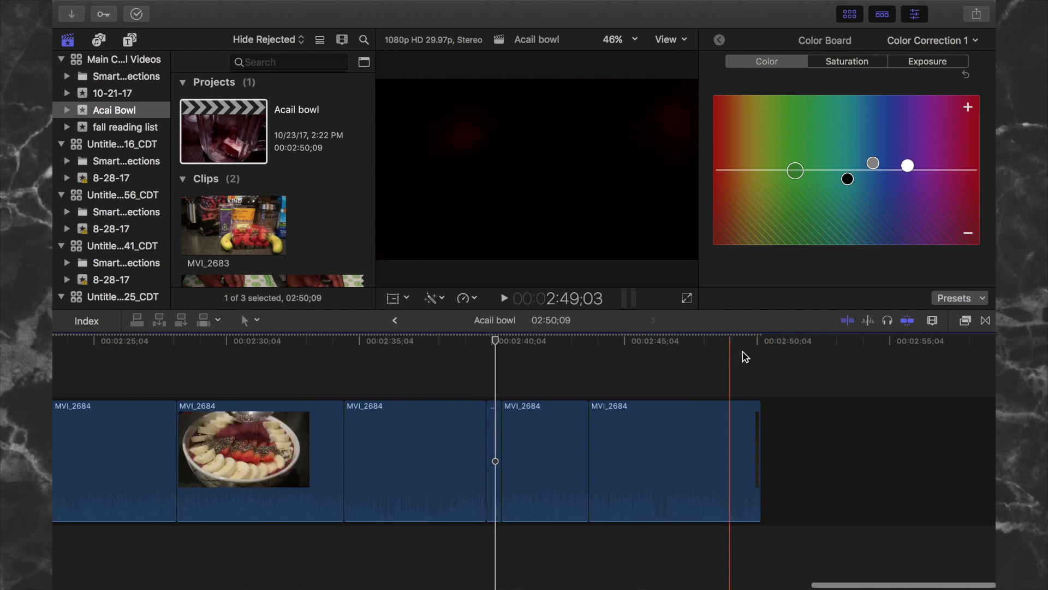
{"action": "left_click", "coordinate": [761, 353]}
{"action": "key", "text": "super+v"}
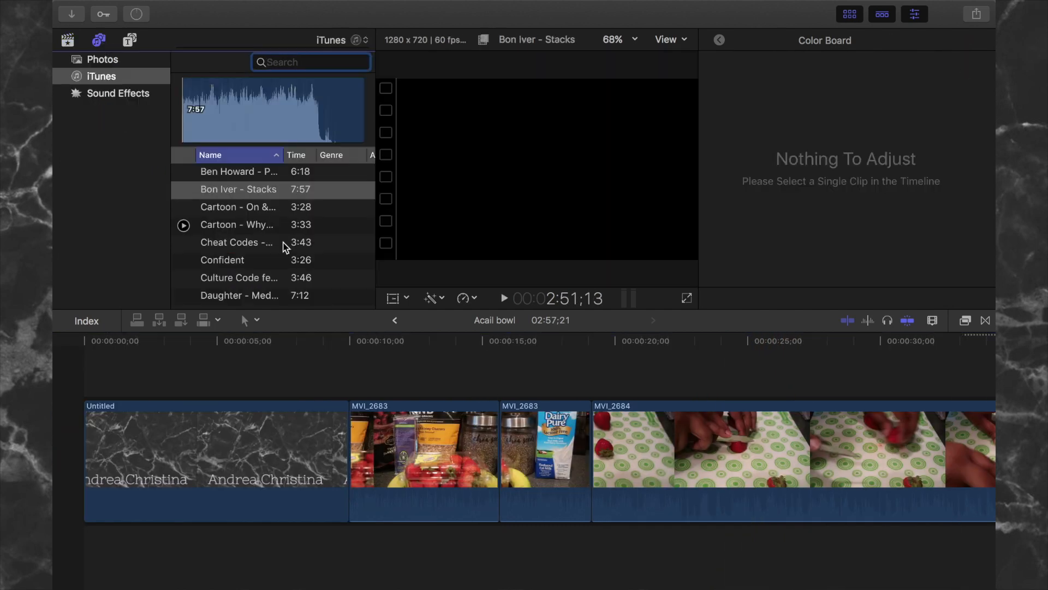
- Look through the iTunes songs, switch to a full-screen Safari window and load YouTube
{"action": "scroll", "coordinate": [284, 247], "scroll_direction": "down", "scroll_amount": 5}
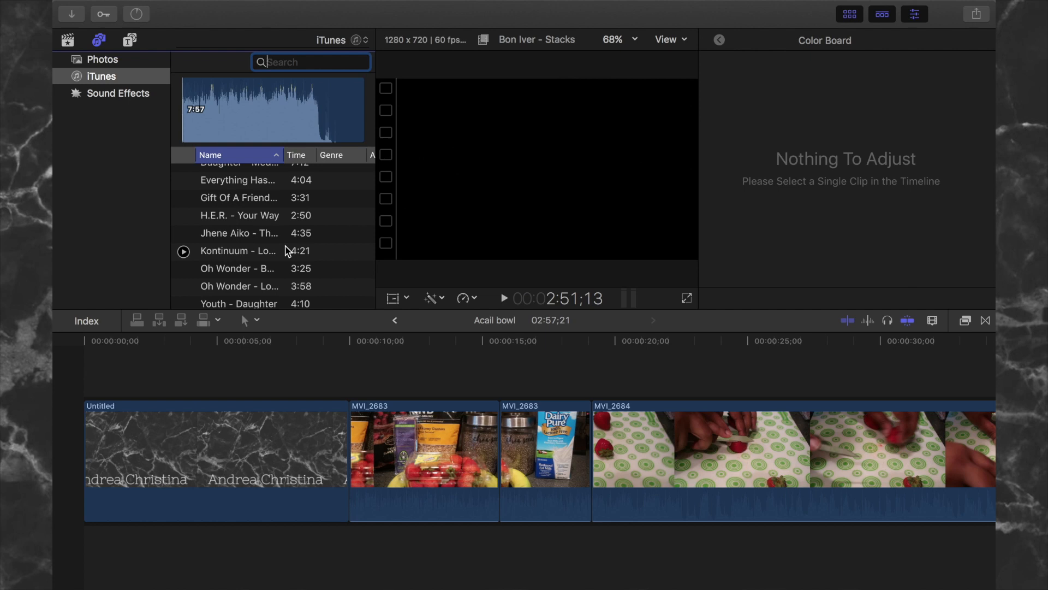
{"action": "mouse_move", "coordinate": [121, 26]}
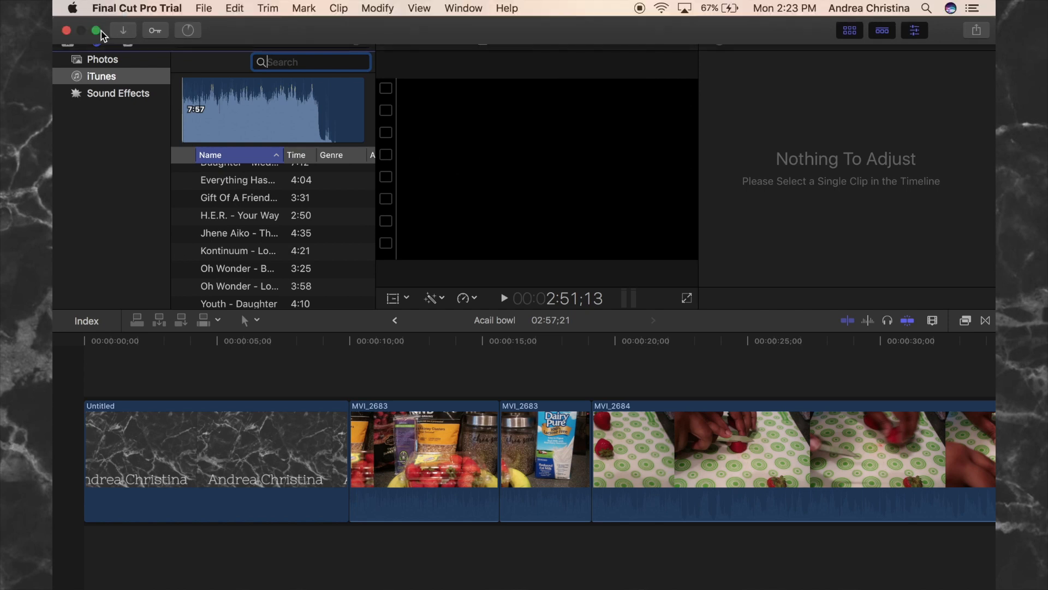
{"action": "left_click", "coordinate": [97, 31]}
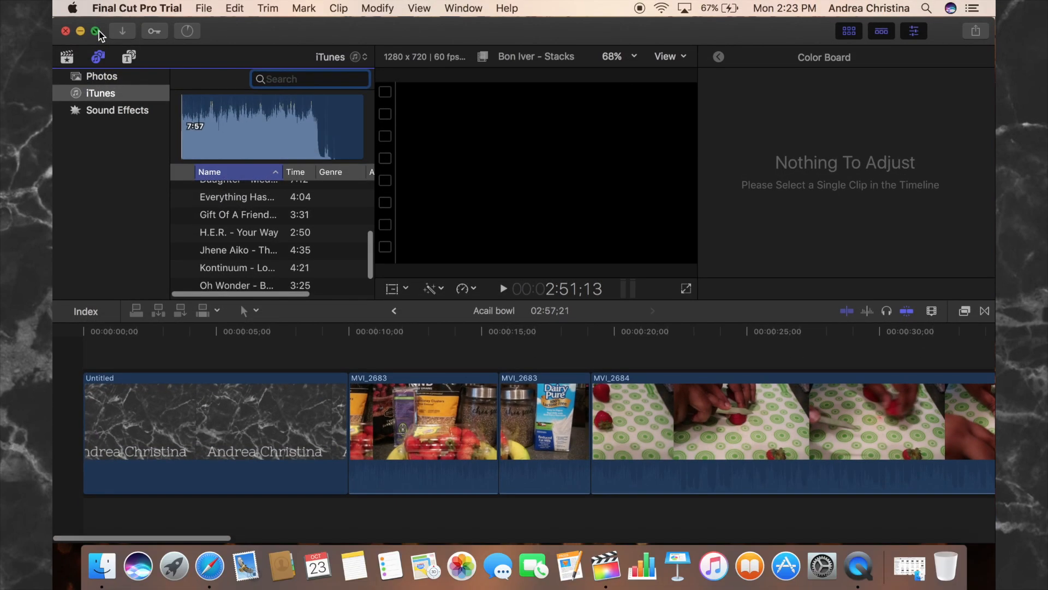
{"action": "left_click", "coordinate": [209, 568]}
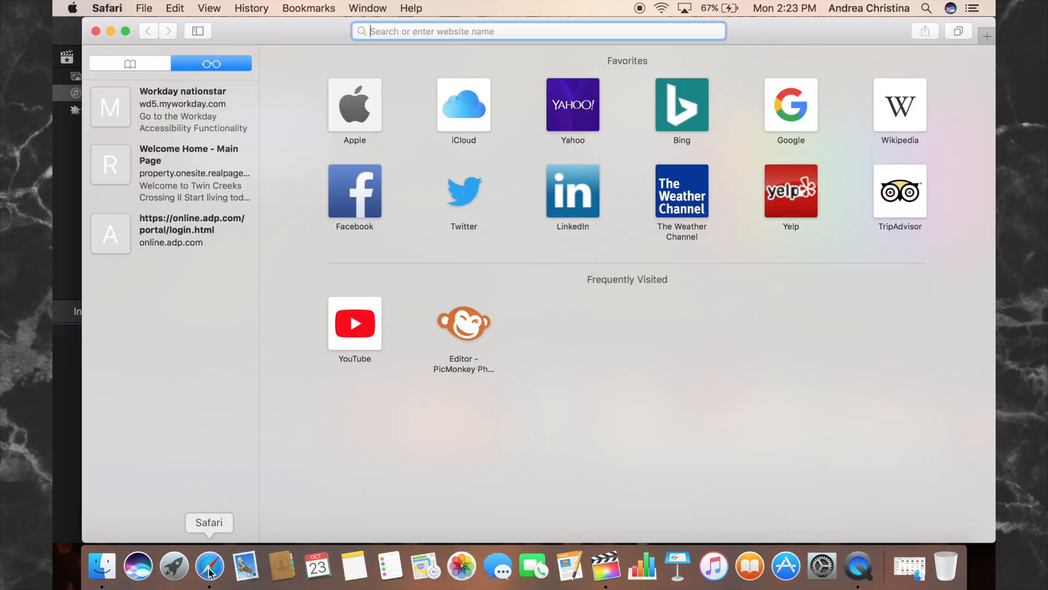
{"action": "left_click", "coordinate": [125, 32]}
{"action": "type", "text": "youti"}
{"action": "key", "text": "BackSpace"}
{"action": "key", "text": "Down"}
{"action": "key", "text": "Return"}
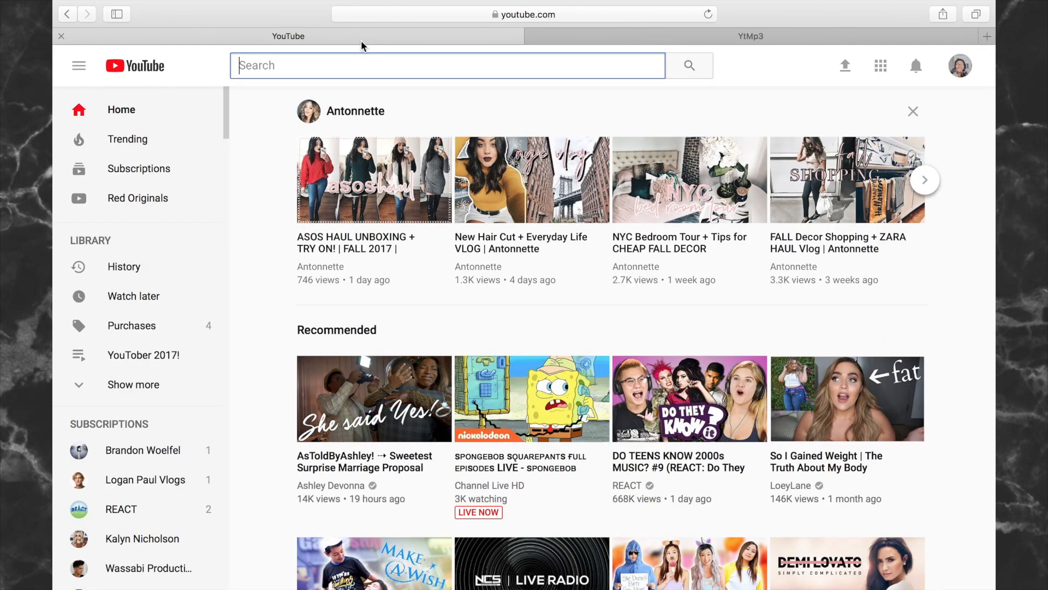
- Search YouTube for no copyright music and play Kisma - We Are [NCS Release] from the NoCopyrightSounds channel
{"action": "type", "text": "no cop"}
{"action": "left_click", "coordinate": [269, 119]}
{"action": "left_click", "coordinate": [321, 208]}
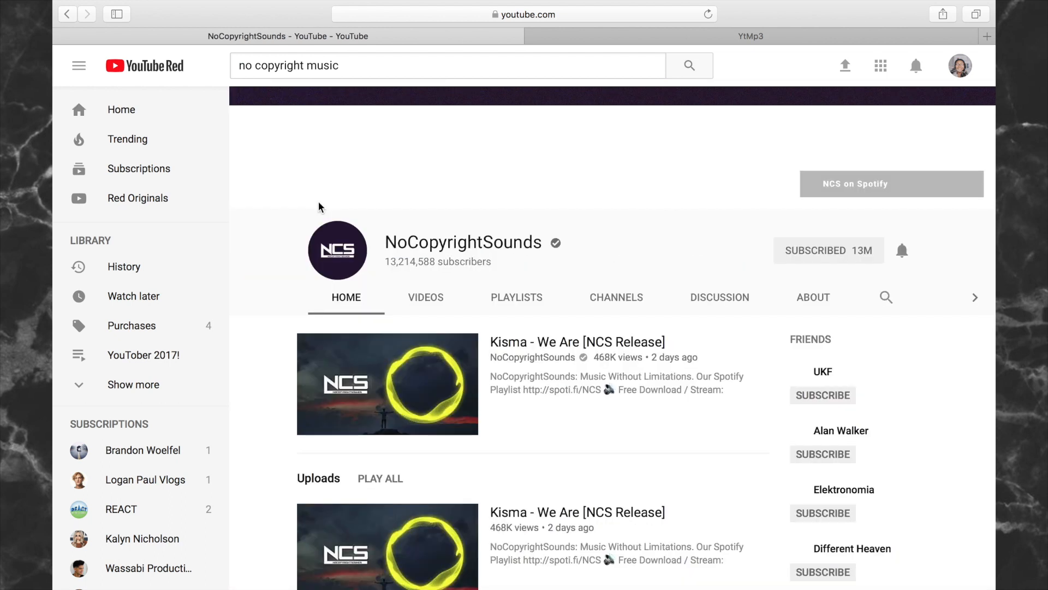
{"action": "left_click", "coordinate": [336, 347]}
{"action": "key", "text": "XF86AudioLowerVolume"}
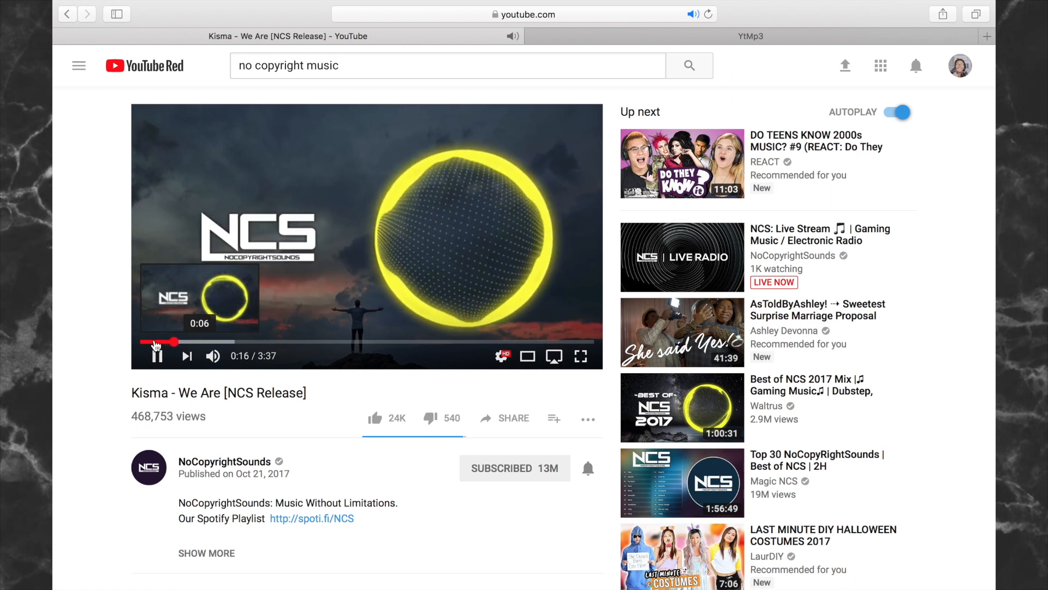
- Copy the song video's web address and paste it into the YtMp3 converter for conversion to mp3
{"action": "left_click", "coordinate": [569, 12]}
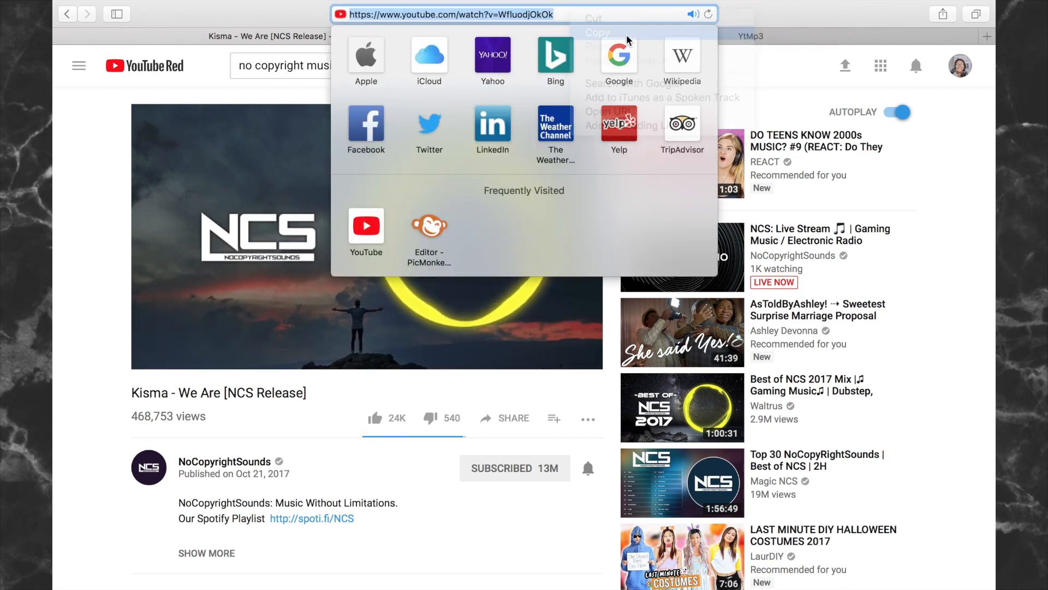
{"action": "left_click", "coordinate": [751, 36]}
{"action": "right_click", "coordinate": [424, 228]}
{"action": "left_click", "coordinate": [453, 264]}
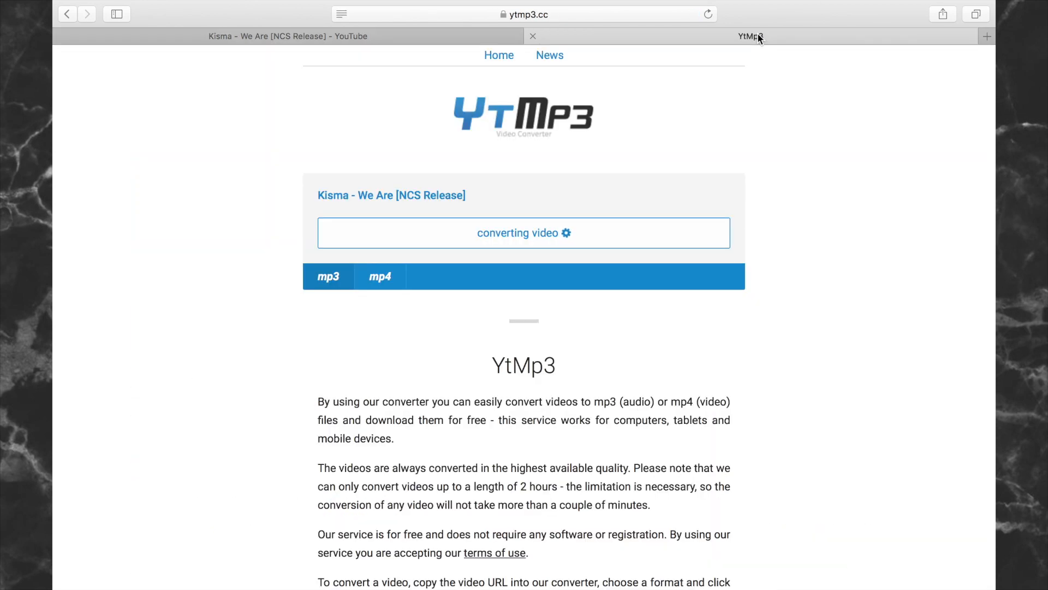
- Download the converted Kisma - We Are mp3 and open the finished file in iTunes
{"action": "left_click", "coordinate": [429, 230]}
{"action": "key", "text": "super+w"}
{"action": "left_click", "coordinate": [913, 16]}
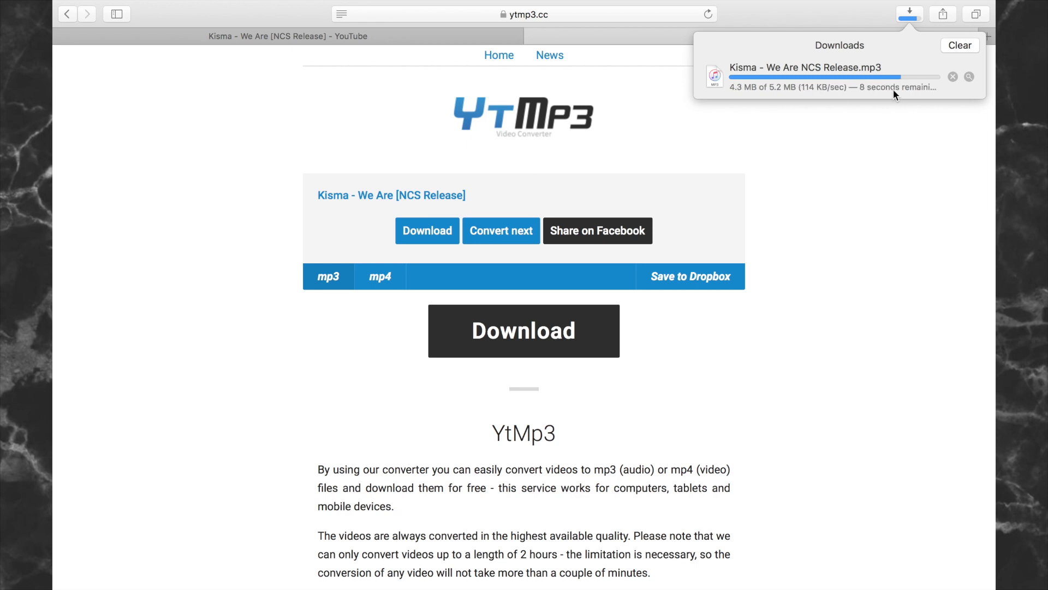
{"action": "double_click", "coordinate": [893, 90]}
{"action": "left_click", "coordinate": [663, 227]}
{"action": "left_click", "coordinate": [148, 52]}
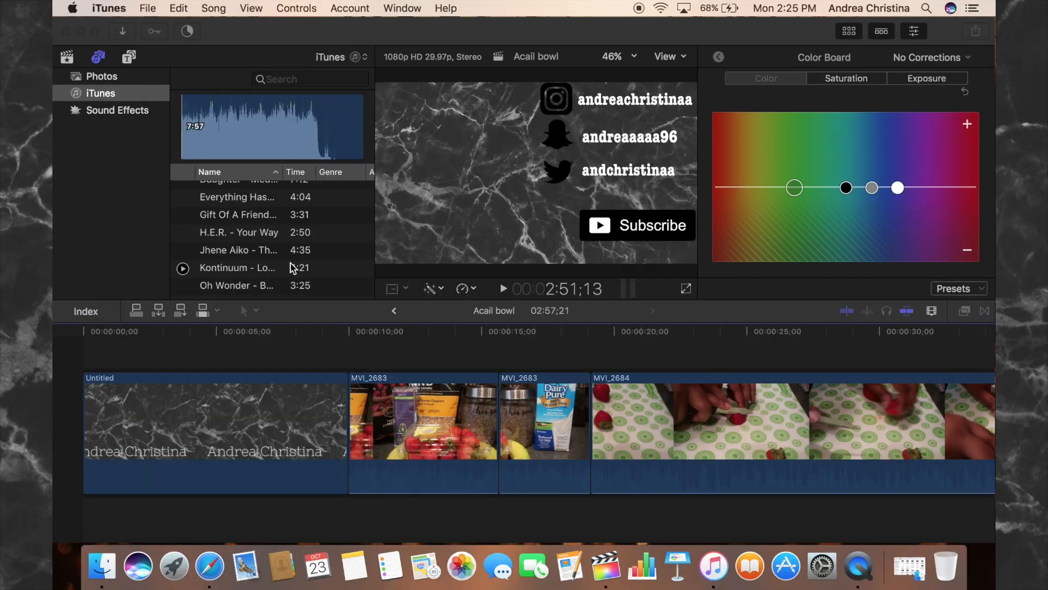
- In Final Cut Pro, add Kisma - We Are from the iTunes songs beneath the intro, starting about 3 seconds in
{"action": "scroll", "coordinate": [263, 282], "scroll_direction": "down", "scroll_amount": 2}
{"action": "scroll", "coordinate": [264, 282], "scroll_direction": "up", "scroll_amount": 5}
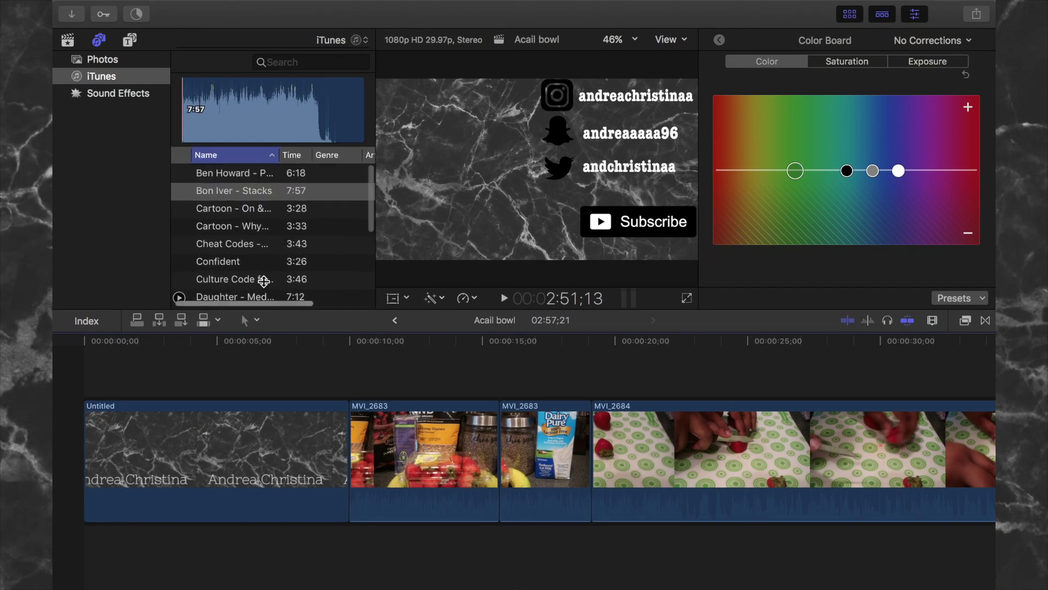
{"action": "scroll", "coordinate": [263, 281], "scroll_direction": "down", "scroll_amount": 3}
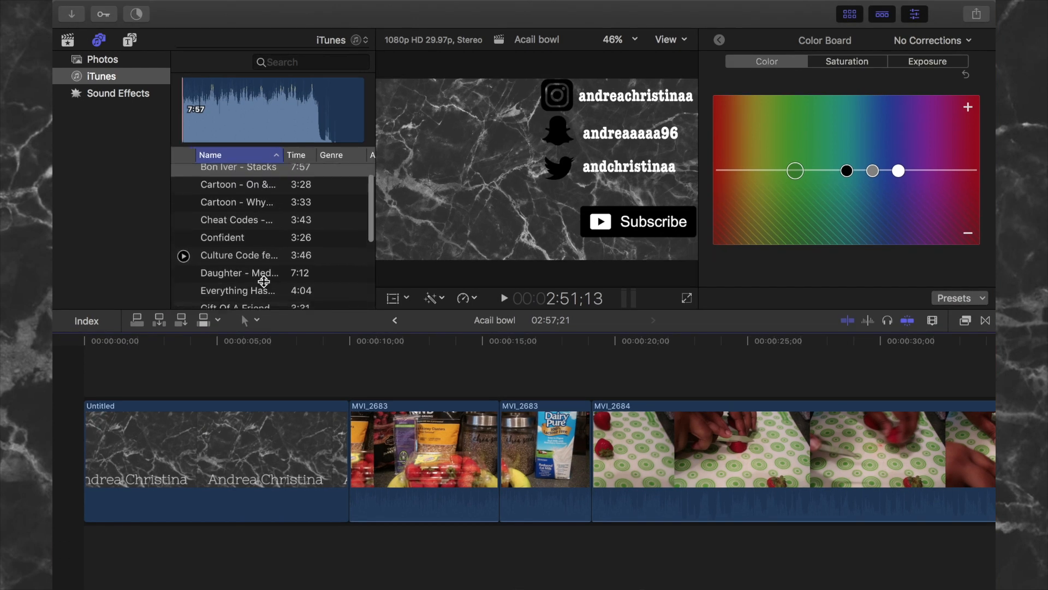
{"action": "scroll", "coordinate": [264, 281], "scroll_direction": "down", "scroll_amount": 2}
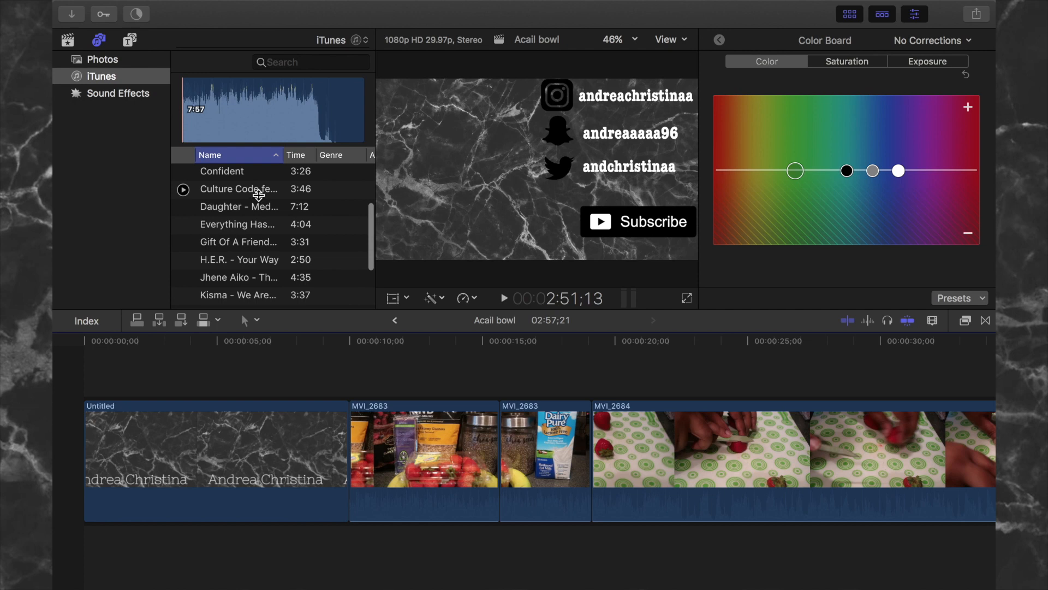
{"action": "scroll", "coordinate": [258, 195], "scroll_direction": "down", "scroll_amount": 1}
{"action": "left_click", "coordinate": [261, 278]}
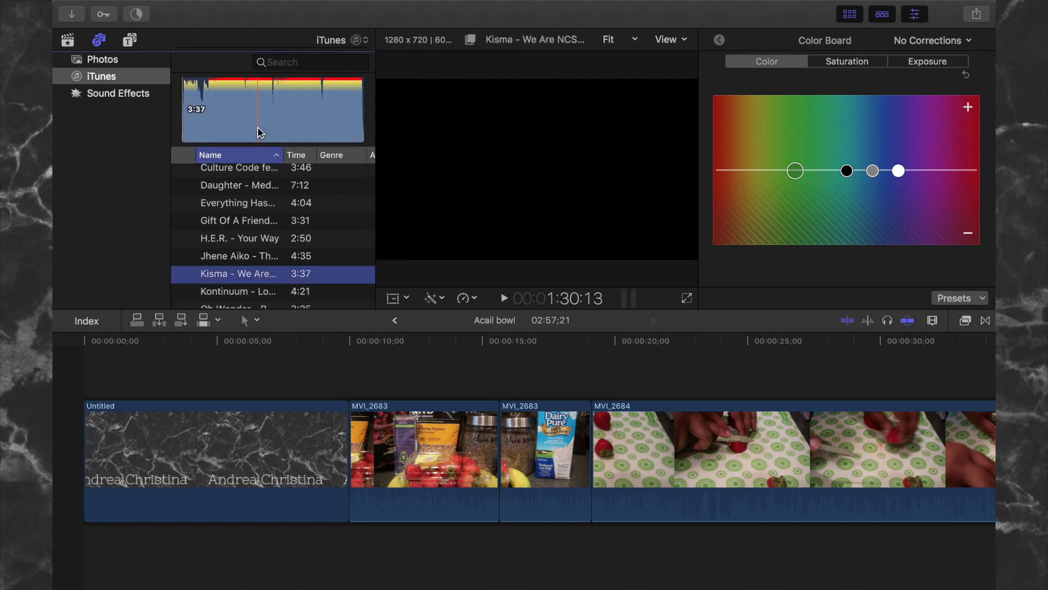
{"action": "left_click_drag", "start_coordinate": [242, 129], "coordinate": [163, 543]}
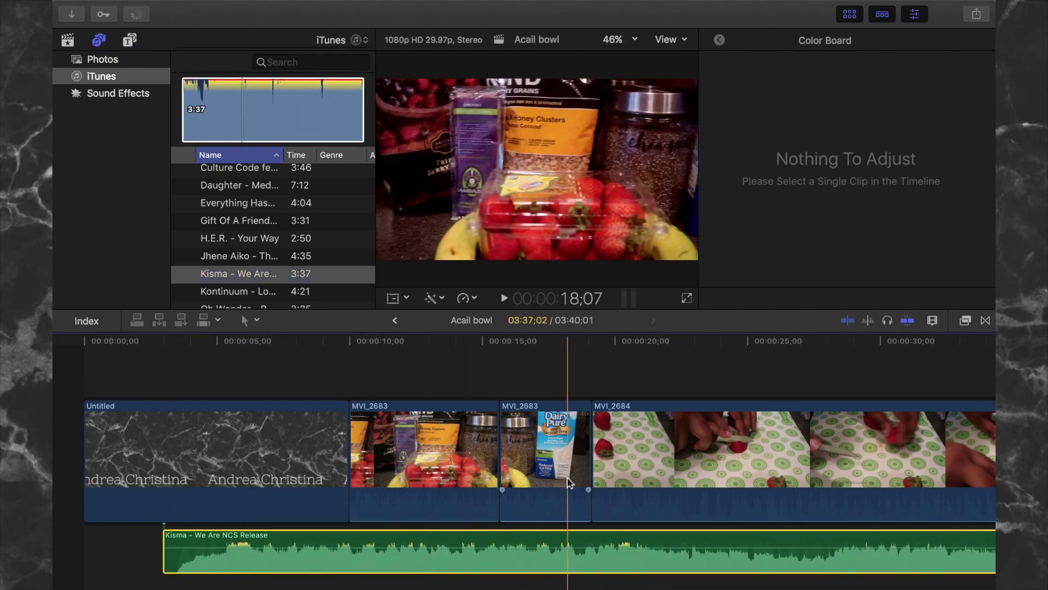
- Place copies of the milk-carton clip and a finished-bowl clip ahead of the intro, and align the song with the timeline's start
{"action": "left_click", "coordinate": [569, 453]}
{"action": "key", "text": "super+c"}
{"action": "key", "text": "super+v"}
{"action": "scroll", "coordinate": [571, 423], "scroll_direction": "right", "scroll_amount": 20}
{"action": "scroll", "coordinate": [570, 423], "scroll_direction": "left", "scroll_amount": 20}
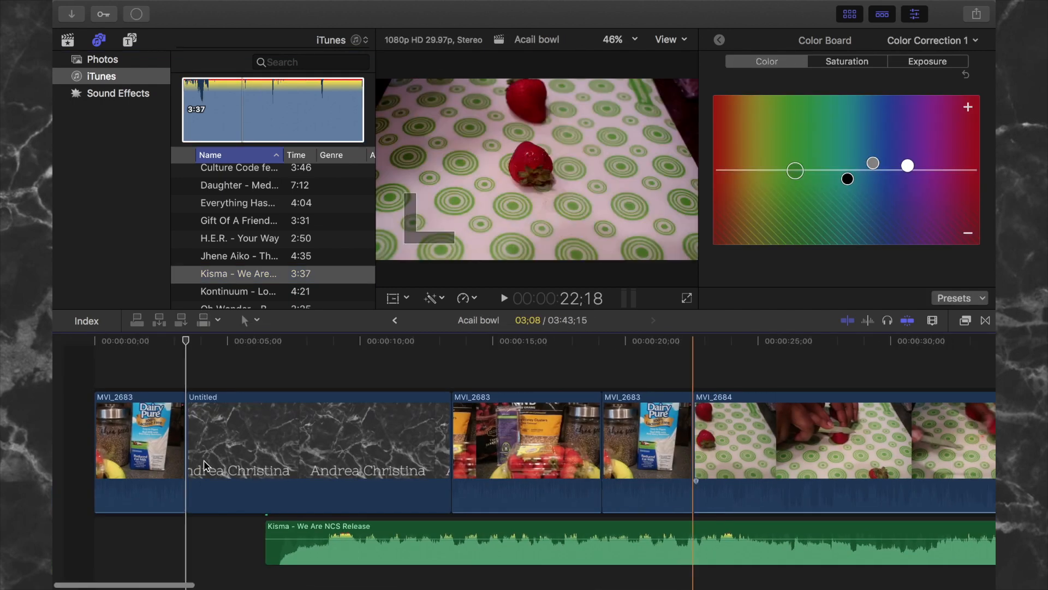
{"action": "left_click", "coordinate": [85, 559]}
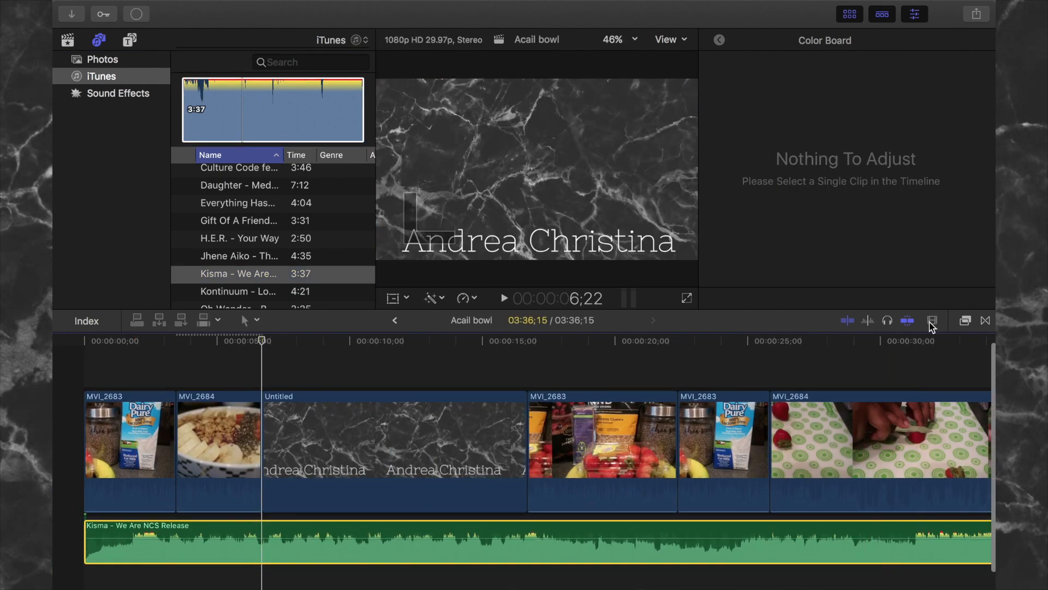
- Enlarge the timeline's time scale and play the opening while marking the beats of the Kisma - We Are track
{"action": "left_click", "coordinate": [932, 321]}
{"action": "left_click", "coordinate": [968, 410]}
{"action": "scroll", "coordinate": [470, 533], "scroll_direction": "left", "scroll_amount": 5}
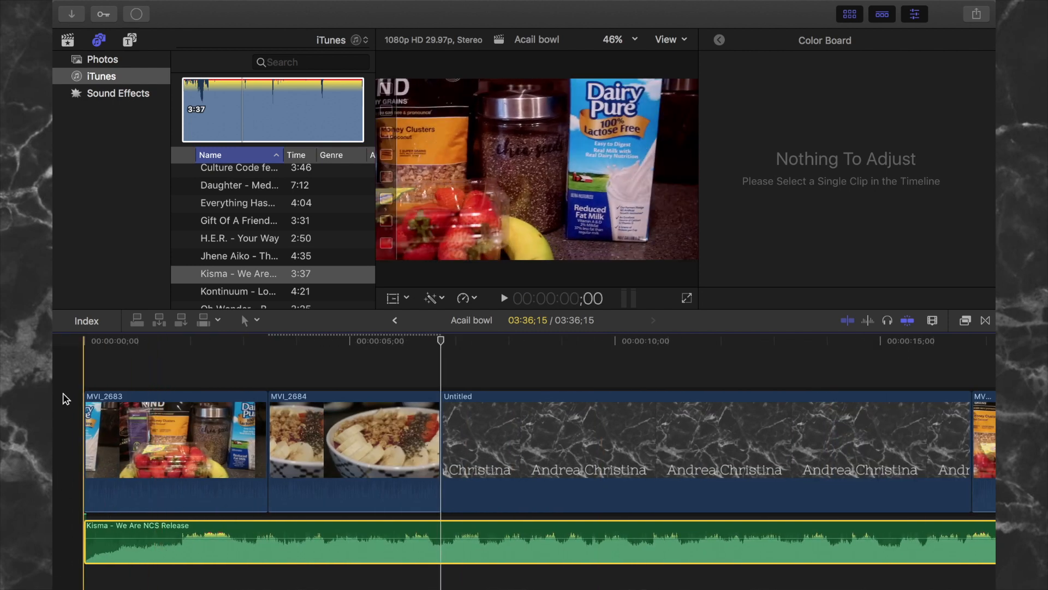
{"action": "key", "text": "space"}
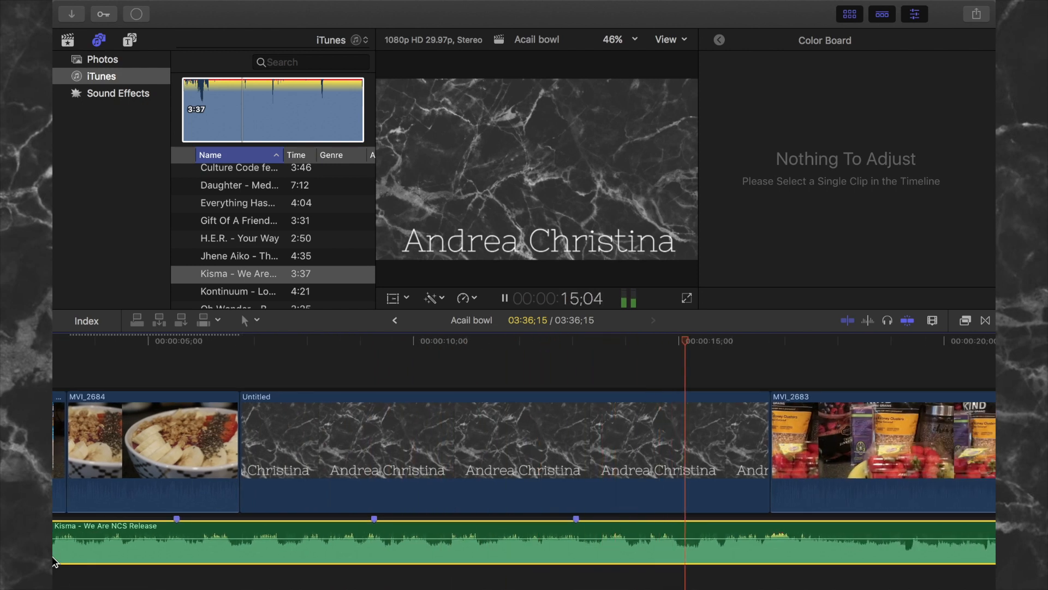
{"action": "key", "text": "space"}
{"action": "scroll", "coordinate": [56, 563], "scroll_direction": "left", "scroll_amount": 5}
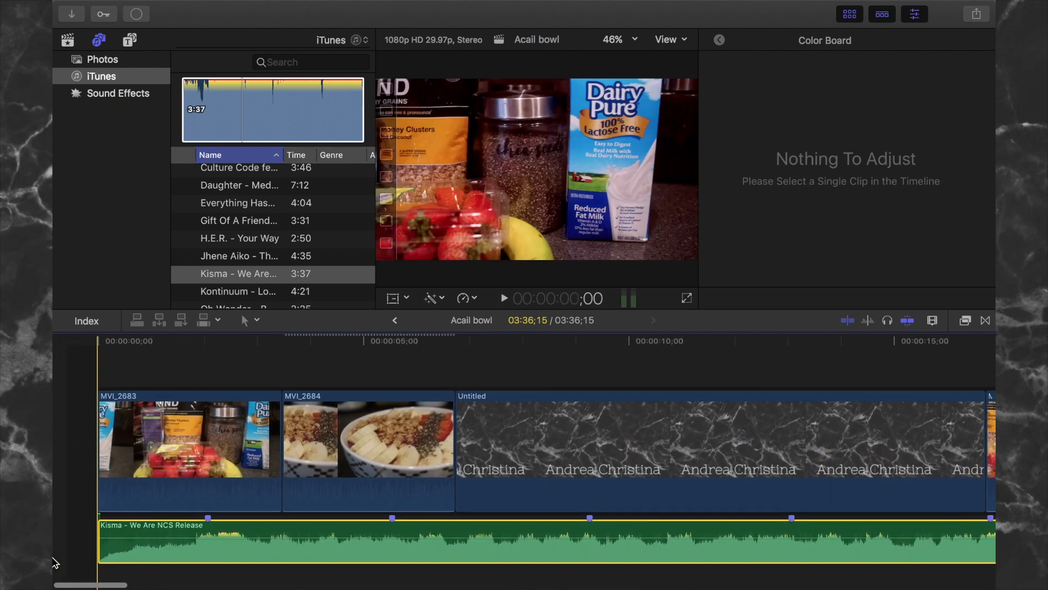
- Trim the end of the opening ingredients clip to the song's first beat marker and play it back
{"action": "left_click", "coordinate": [264, 456]}
{"action": "left_click_drag", "start_coordinate": [264, 456], "coordinate": [191, 456]}
{"action": "key", "text": "Home"}
{"action": "key", "text": "space"}
{"action": "key", "text": "space"}
{"action": "left_click", "coordinate": [169, 364]}
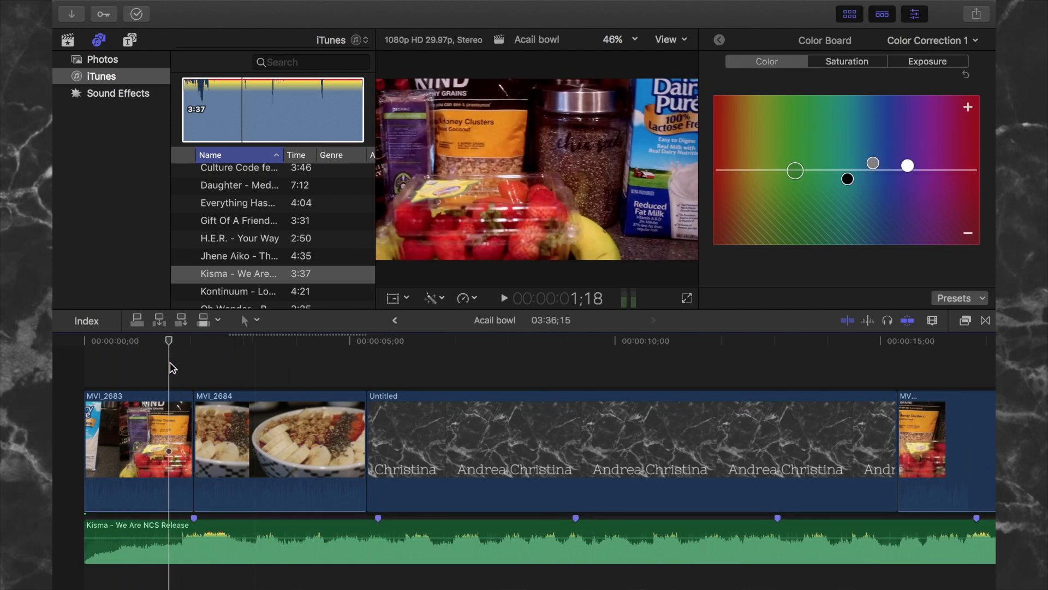
- Add a song marker just before the first one, trim the opening ingredients clip's end to it and preview the cut
{"action": "left_click", "coordinate": [147, 557]}
{"action": "key", "text": "space"}
{"action": "key", "text": "m"}
{"action": "key", "text": "space"}
{"action": "left_click_drag", "start_coordinate": [190, 447], "coordinate": [181, 447]}
{"action": "key", "text": "space"}
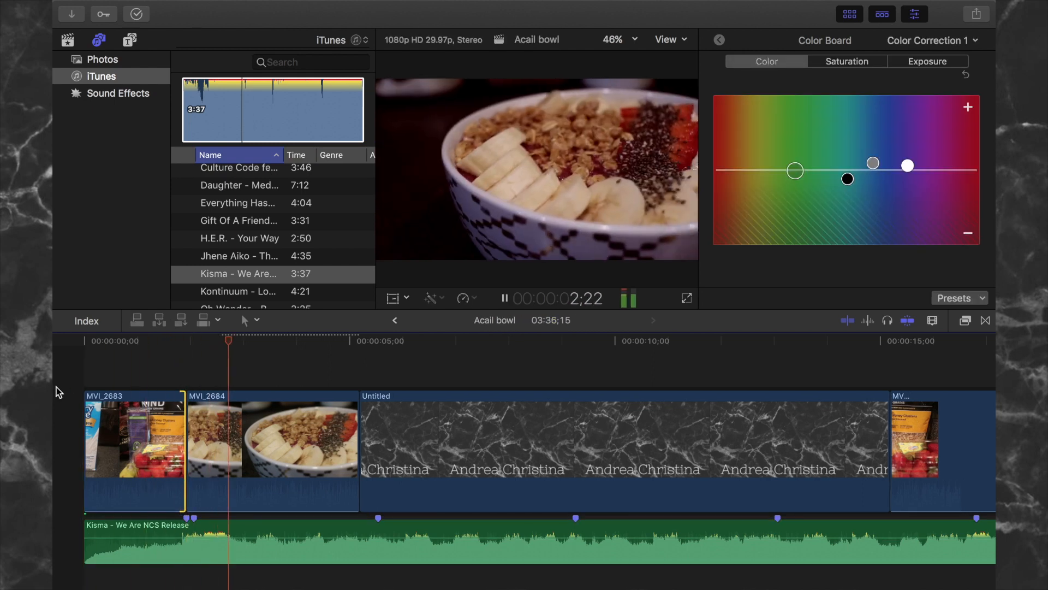
{"action": "key", "text": "space"}
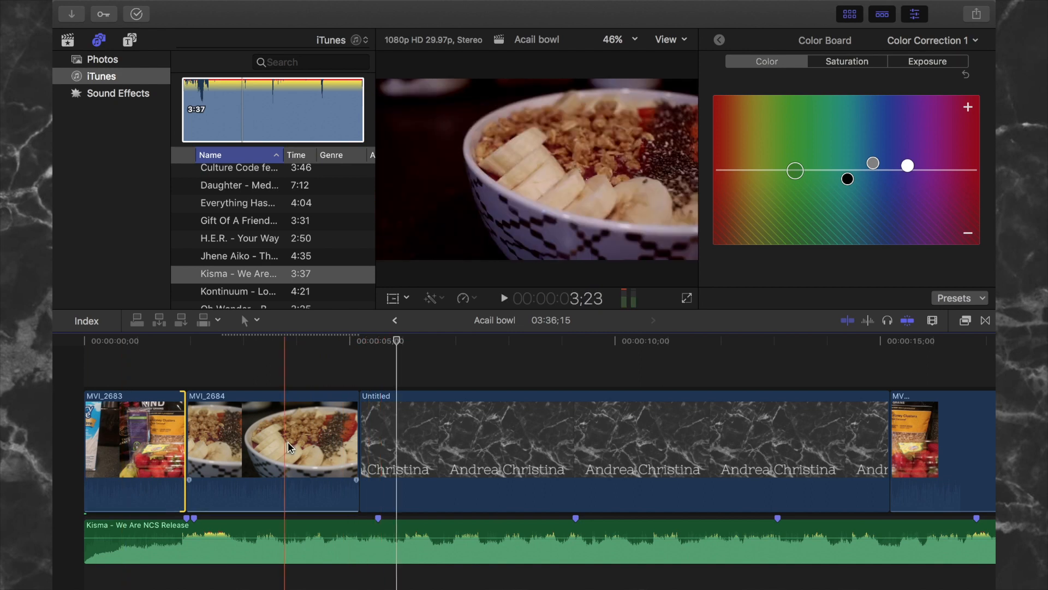
- Shorten the finished-bowl clip before the intro to about 2;15 and play back the opening
{"action": "left_click_drag", "start_coordinate": [359, 448], "coordinate": [316, 447]}
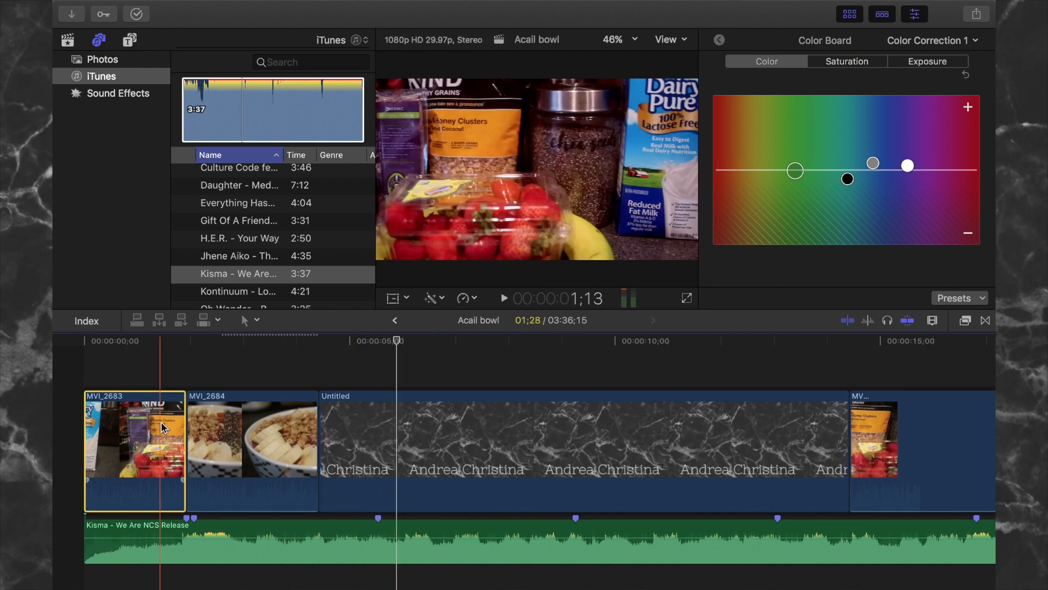
{"action": "left_click", "coordinate": [162, 422]}
{"action": "left_click", "coordinate": [719, 40]}
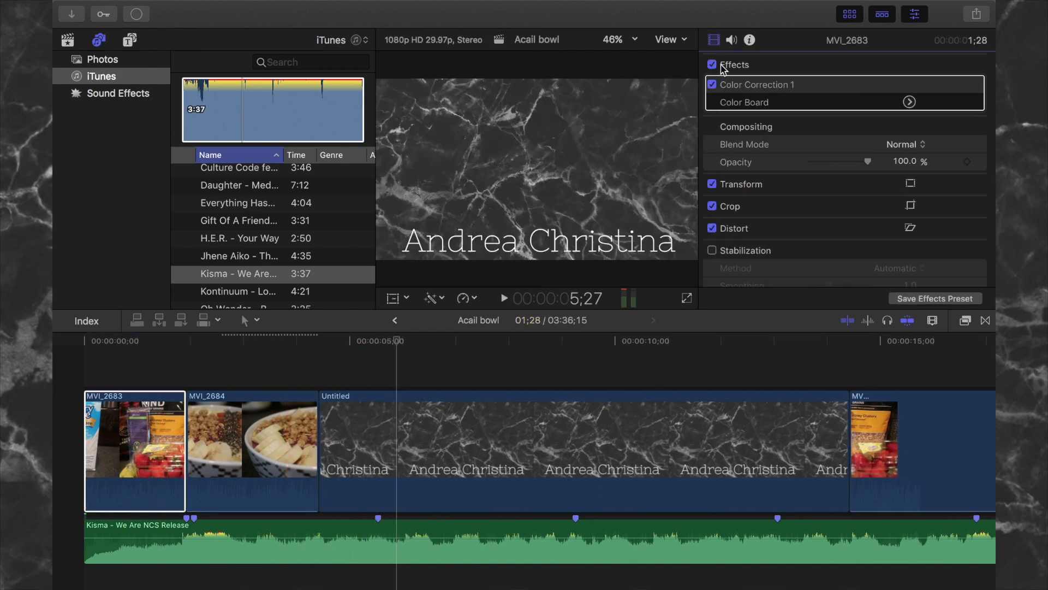
{"action": "left_click", "coordinate": [196, 437]}
{"action": "key", "text": "space"}
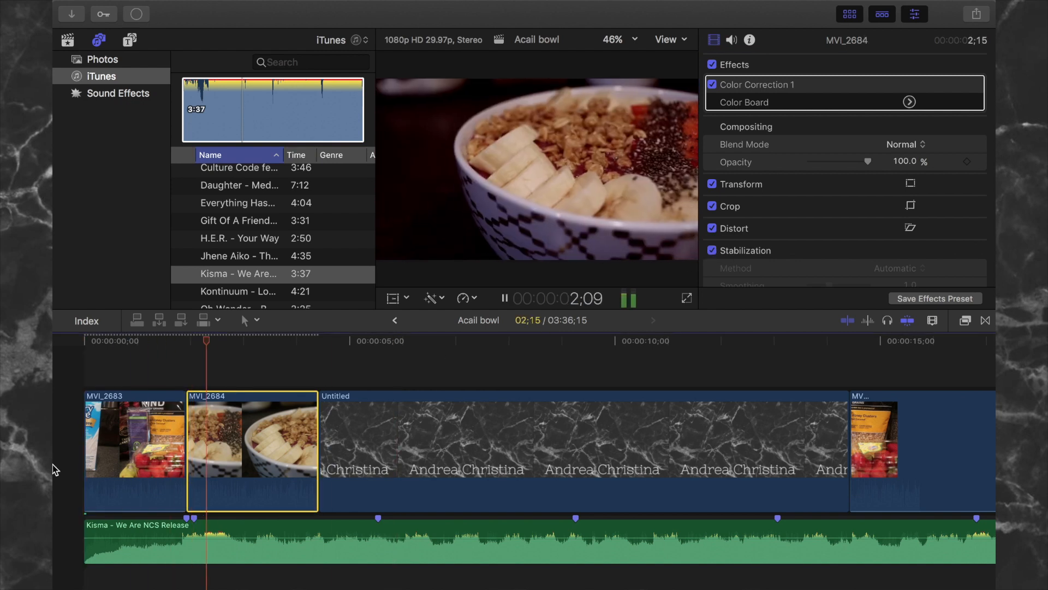
{"action": "key", "text": "space"}
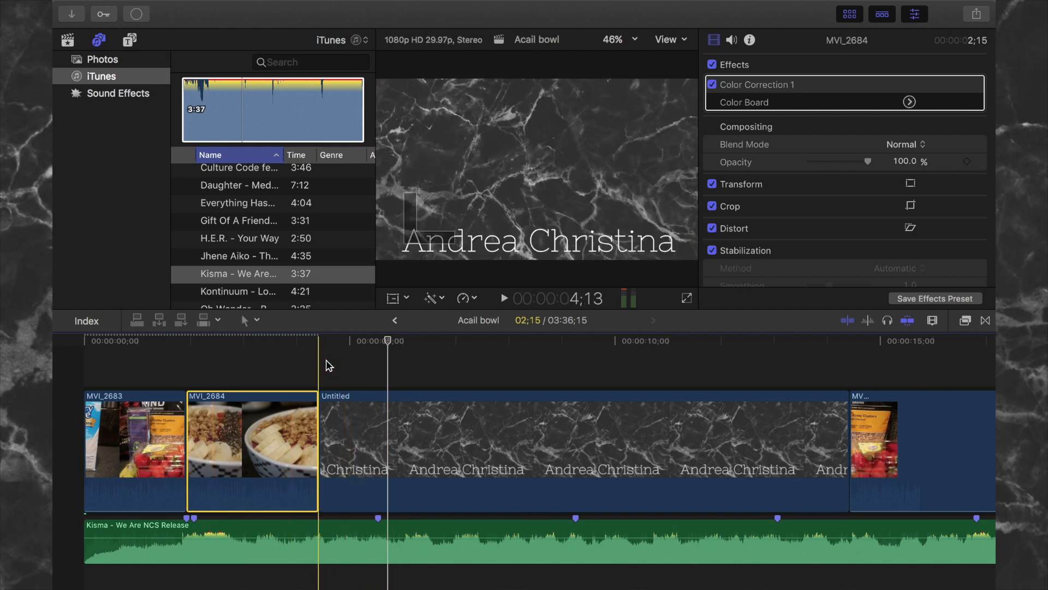
- Play into the intro clip and split it at the song marker about 5.5 seconds into the timeline
{"action": "left_click", "coordinate": [348, 428]}
{"action": "key", "text": "space"}
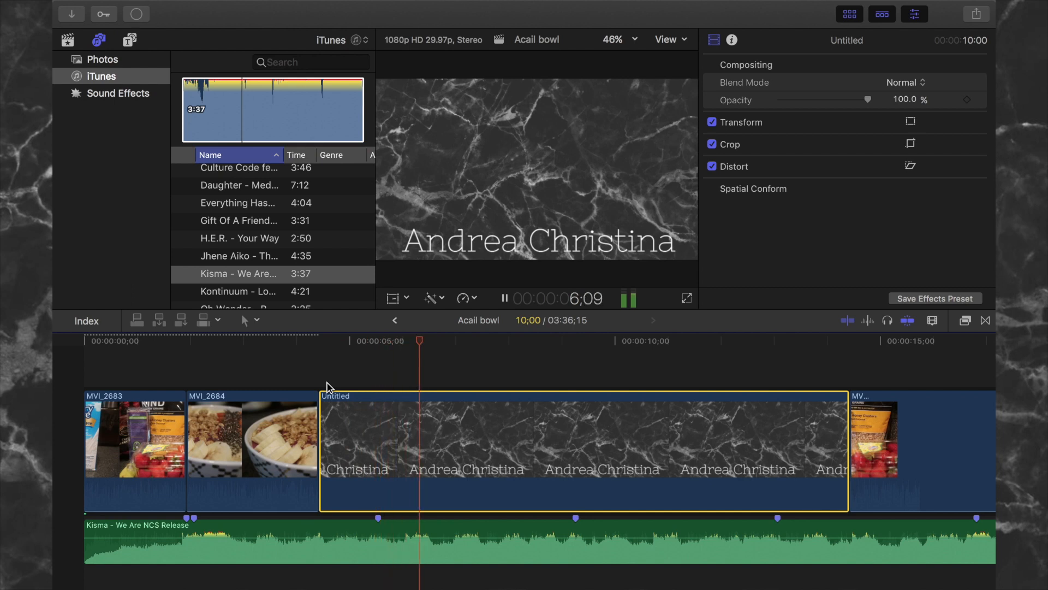
{"action": "key", "text": "space"}
{"action": "key", "text": "b"}
{"action": "left_click", "coordinate": [378, 463]}
{"action": "key", "text": "a"}
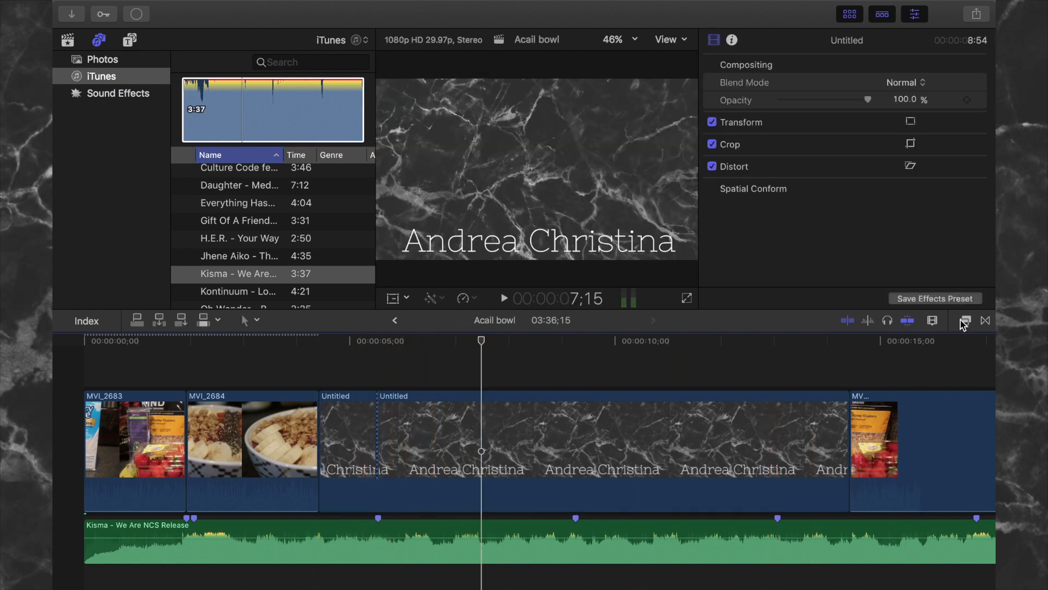
- Apply the Bad TV effect to the short first part of the intro and preview it
{"action": "left_click", "coordinate": [965, 321]}
{"action": "scroll", "coordinate": [851, 420], "scroll_direction": "down", "scroll_amount": 5}
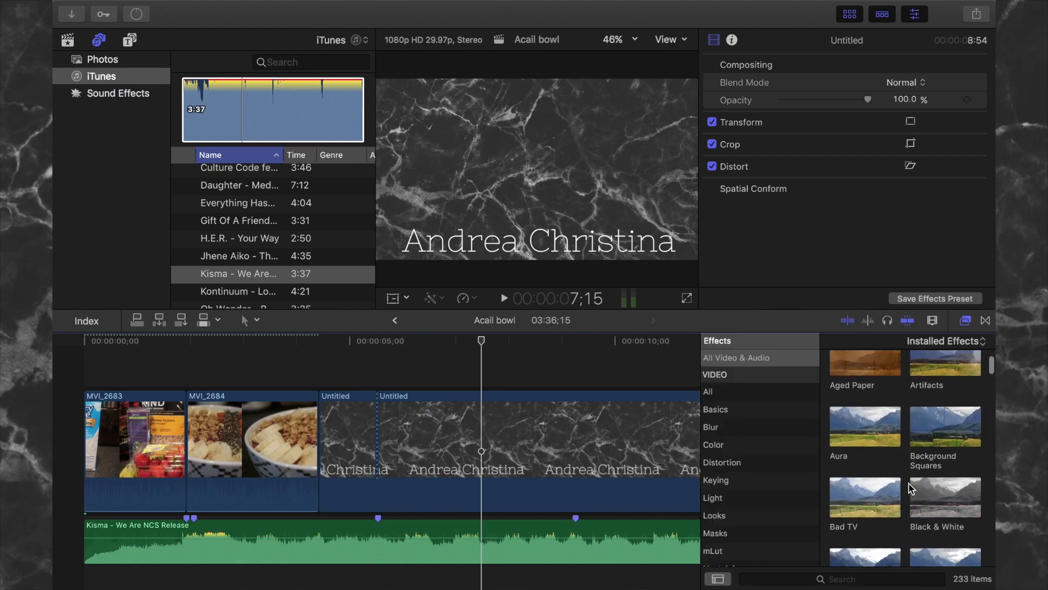
{"action": "left_click_drag", "start_coordinate": [853, 411], "coordinate": [358, 442]}
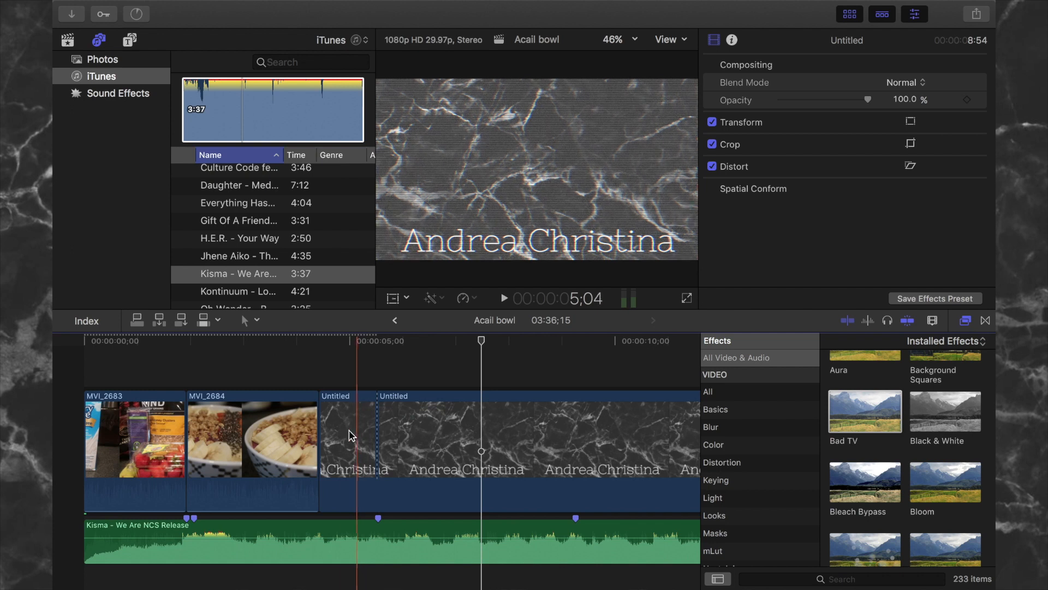
{"action": "left_click", "coordinate": [304, 366]}
{"action": "key", "text": "space"}
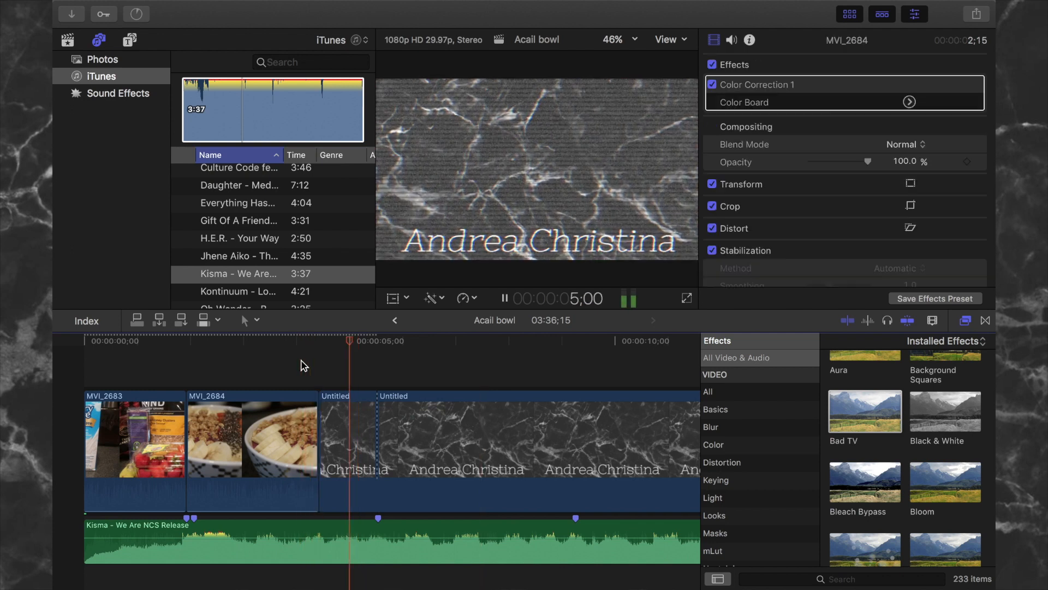
{"action": "key", "text": "space"}
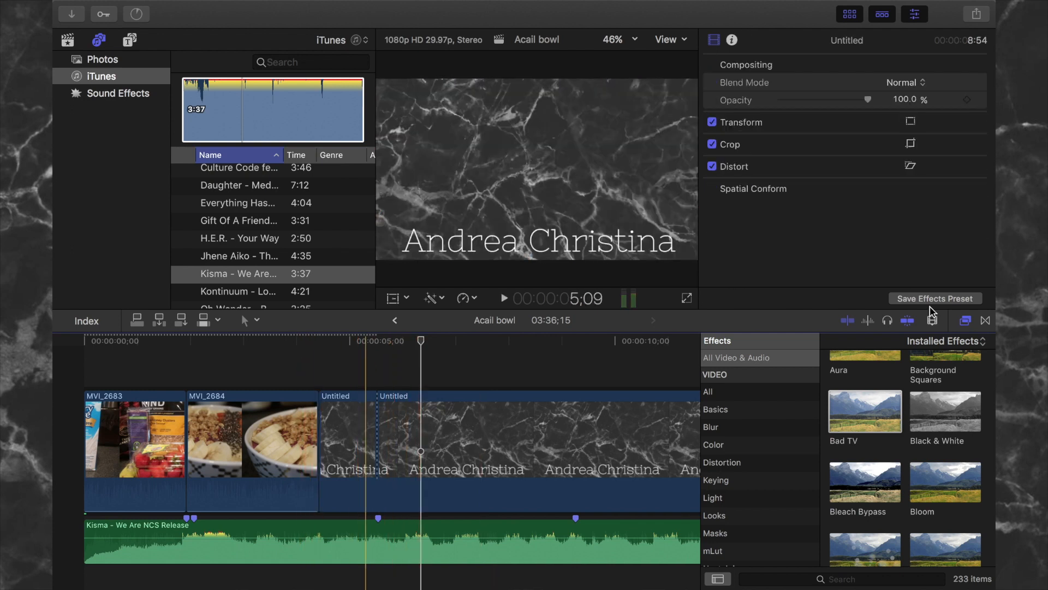
{"action": "left_click", "coordinate": [966, 321]}
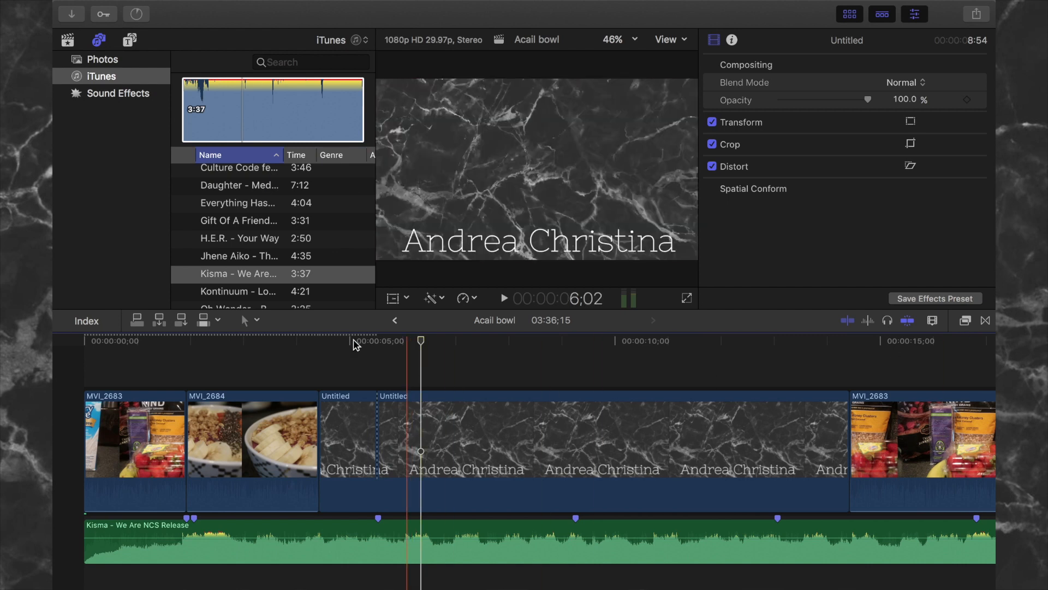
- Add a Custom title above the second intro part starting at 6;11, and trim the intro to the title's end
{"action": "left_click", "coordinate": [129, 39]}
{"action": "scroll", "coordinate": [218, 180], "scroll_direction": "down", "scroll_amount": 3}
{"action": "left_click_drag", "start_coordinate": [296, 250], "coordinate": [470, 377]}
{"action": "left_click_drag", "start_coordinate": [849, 453], "coordinate": [687, 457]}
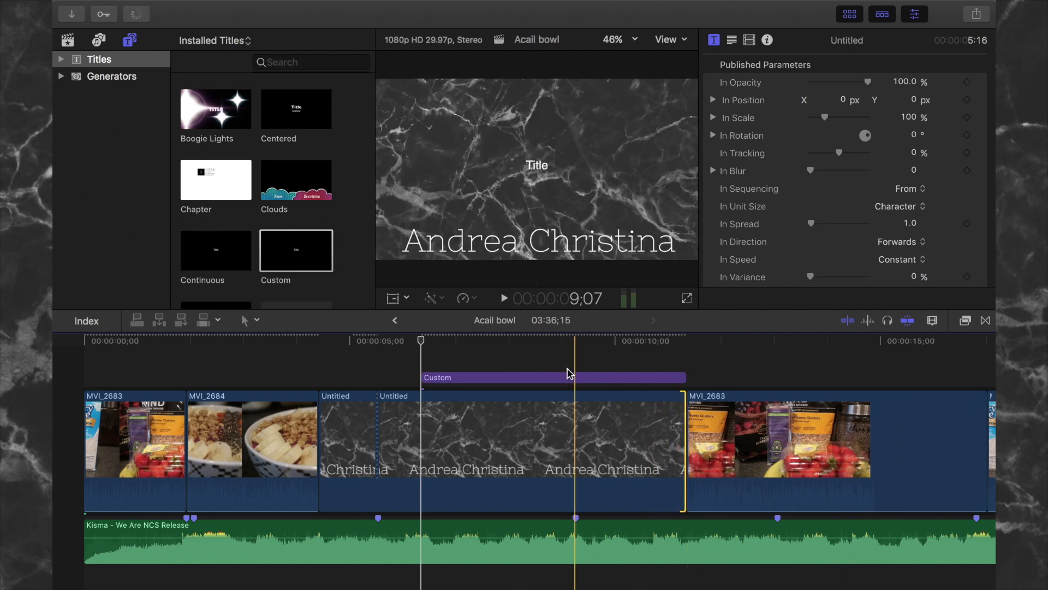
- Clear the Custom title's placeholder text and set its font to American Typewriter
{"action": "left_click", "coordinate": [562, 377]}
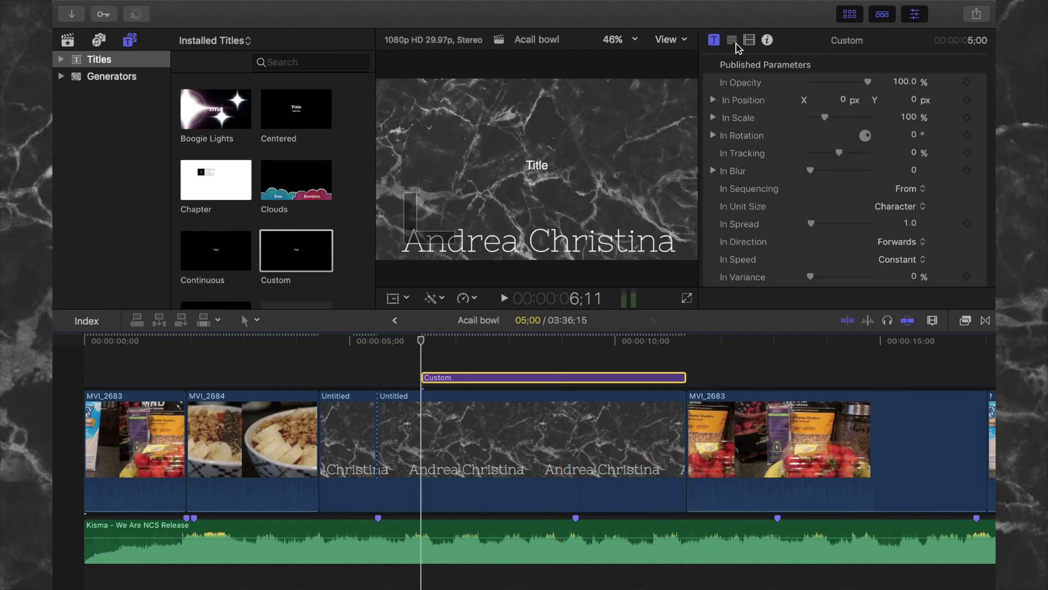
{"action": "left_click", "coordinate": [732, 41]}
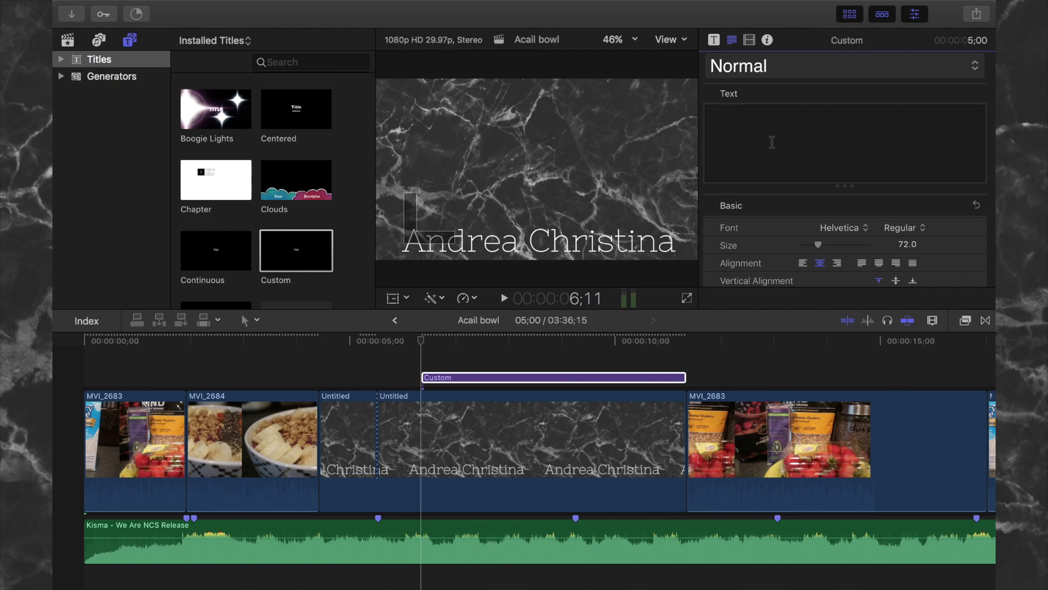
{"action": "left_click", "coordinate": [843, 235]}
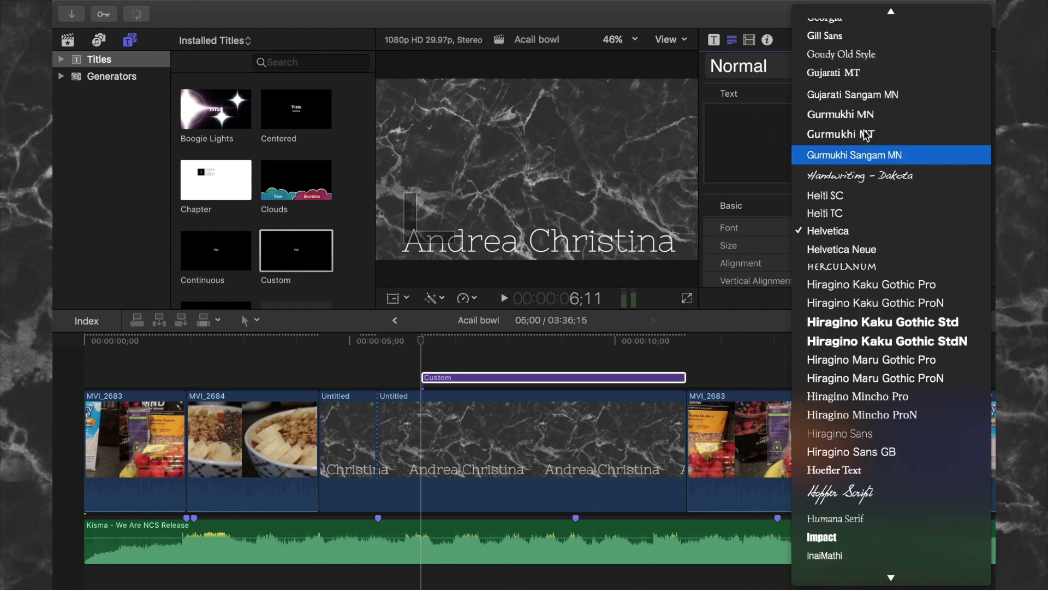
{"action": "scroll", "coordinate": [865, 137], "scroll_direction": "up", "scroll_amount": 15}
{"action": "left_click", "coordinate": [860, 83]}
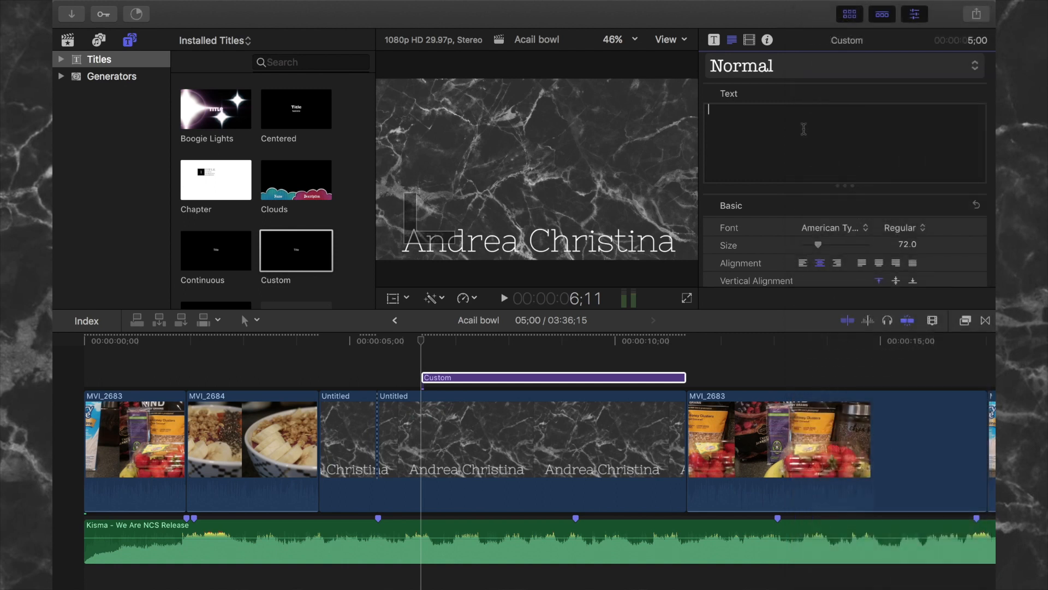
- Enter "How To:" and "Make An Acai Bowl" on two lines as the title text
{"action": "left_click", "coordinate": [804, 129]}
{"action": "type", "text": "How To"}
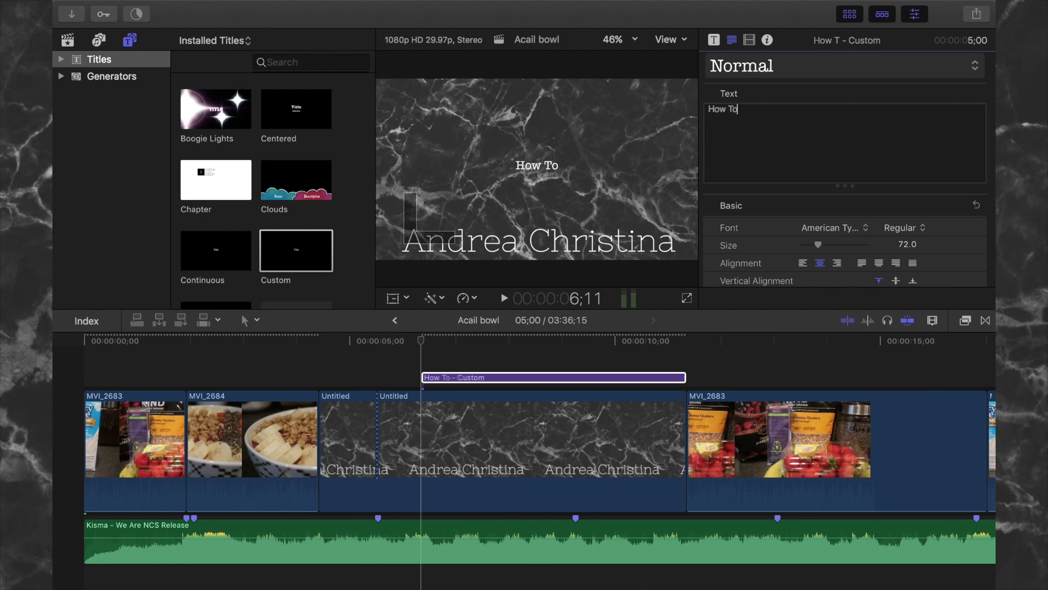
{"action": "type", "text": ":"}
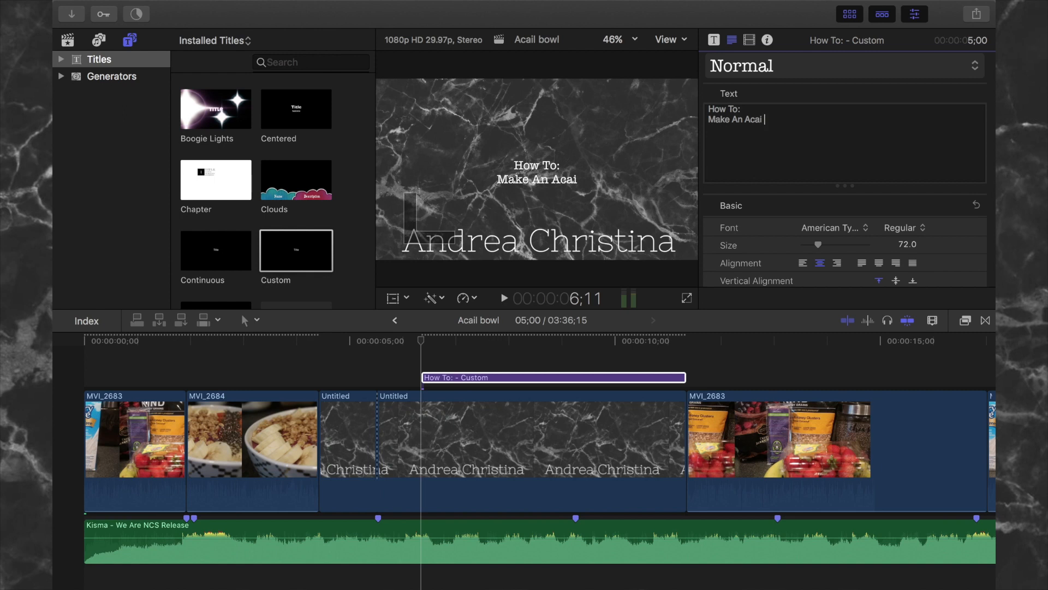
{"action": "type", "text": "owl"}
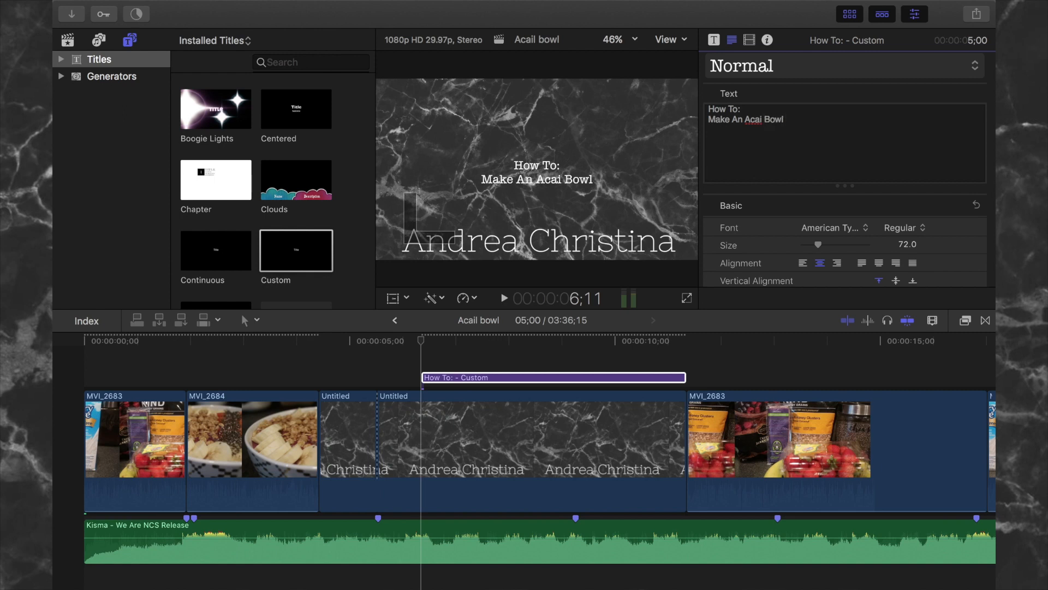
- Make the title Bold at size 184 and move it to the upper part of the frame above the name
{"action": "left_click", "coordinate": [903, 232]}
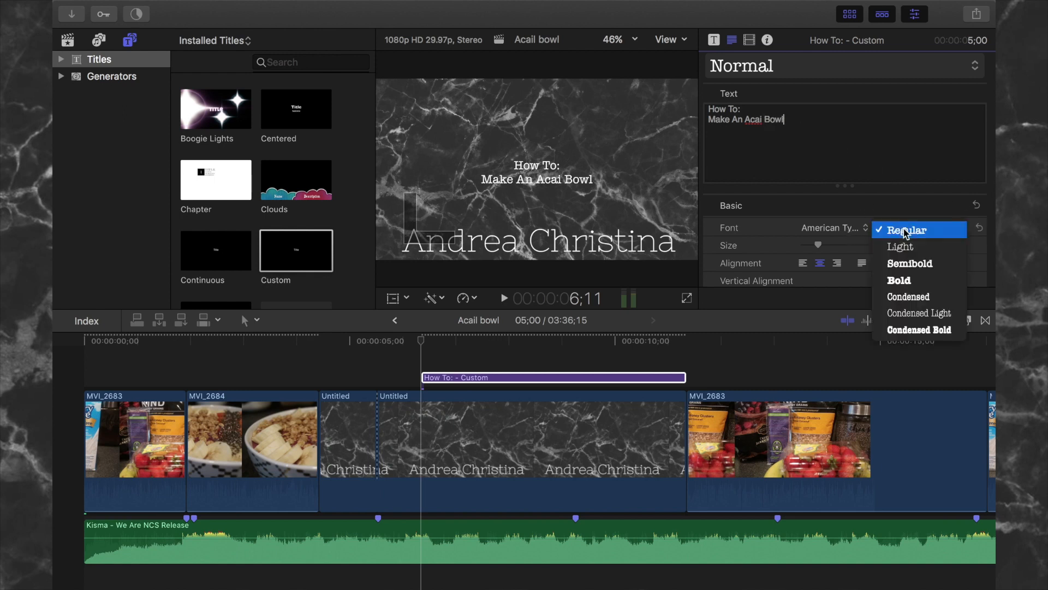
{"action": "left_click", "coordinate": [900, 280]}
{"action": "left_click_drag", "start_coordinate": [818, 245], "coordinate": [845, 252]}
{"action": "left_click_drag", "start_coordinate": [528, 190], "coordinate": [527, 131]}
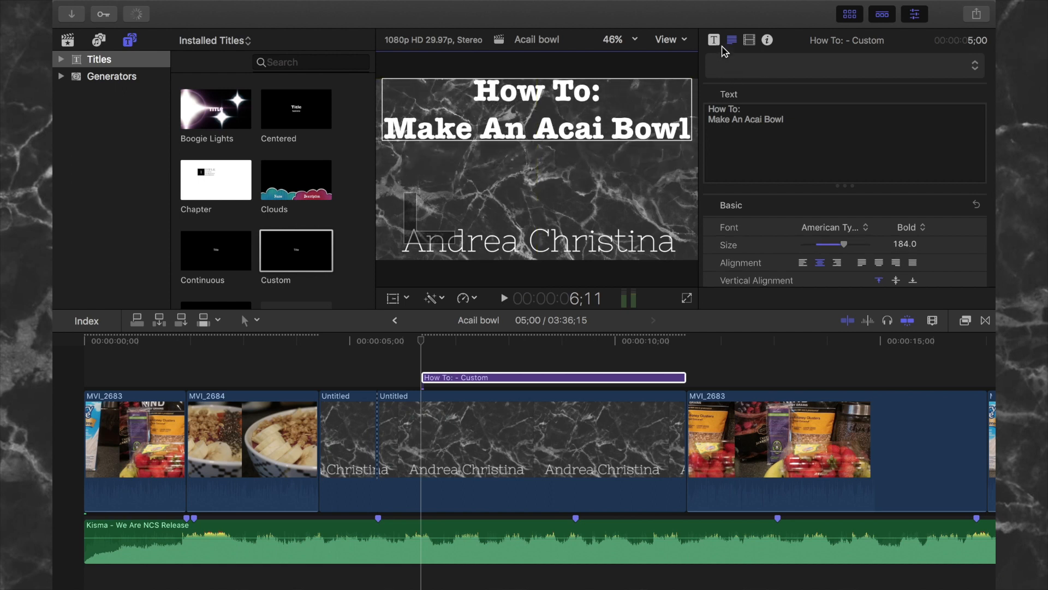
- Set the title's In Opacity to 0% and its In Variance to about 26.05%
{"action": "left_click", "coordinate": [720, 40]}
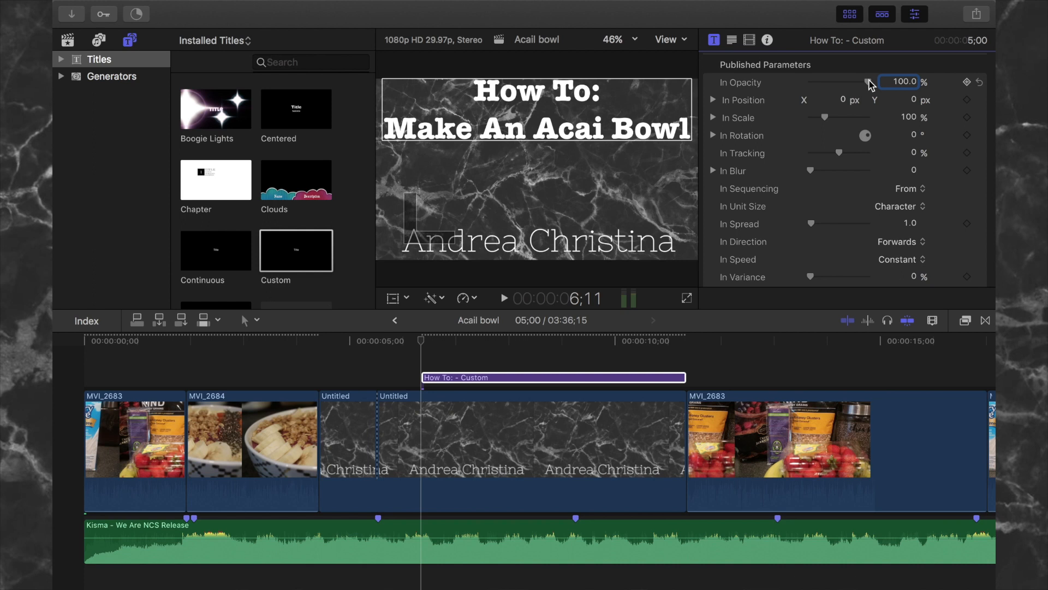
{"action": "left_click_drag", "start_coordinate": [870, 81], "coordinate": [809, 83]}
{"action": "scroll", "coordinate": [798, 185], "scroll_direction": "down", "scroll_amount": 3}
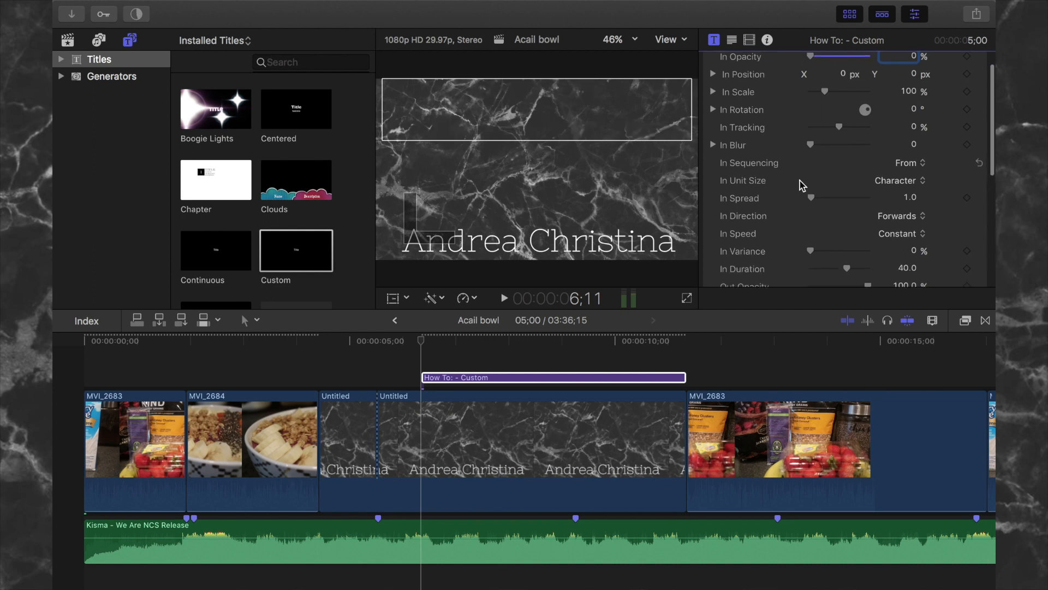
{"action": "scroll", "coordinate": [799, 180], "scroll_direction": "down", "scroll_amount": 1}
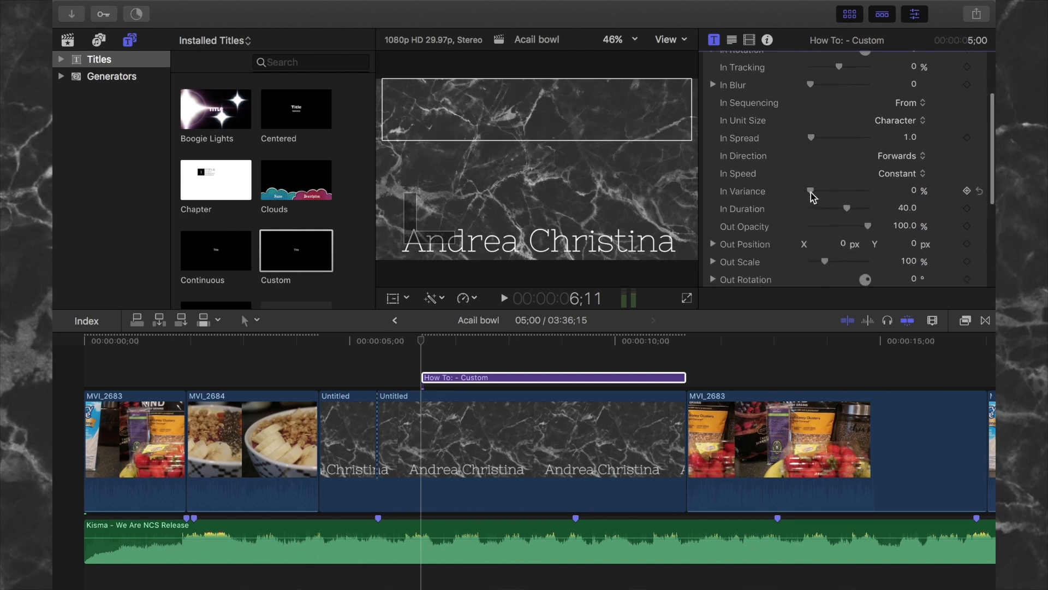
{"action": "left_click_drag", "start_coordinate": [821, 192], "coordinate": [825, 194]}
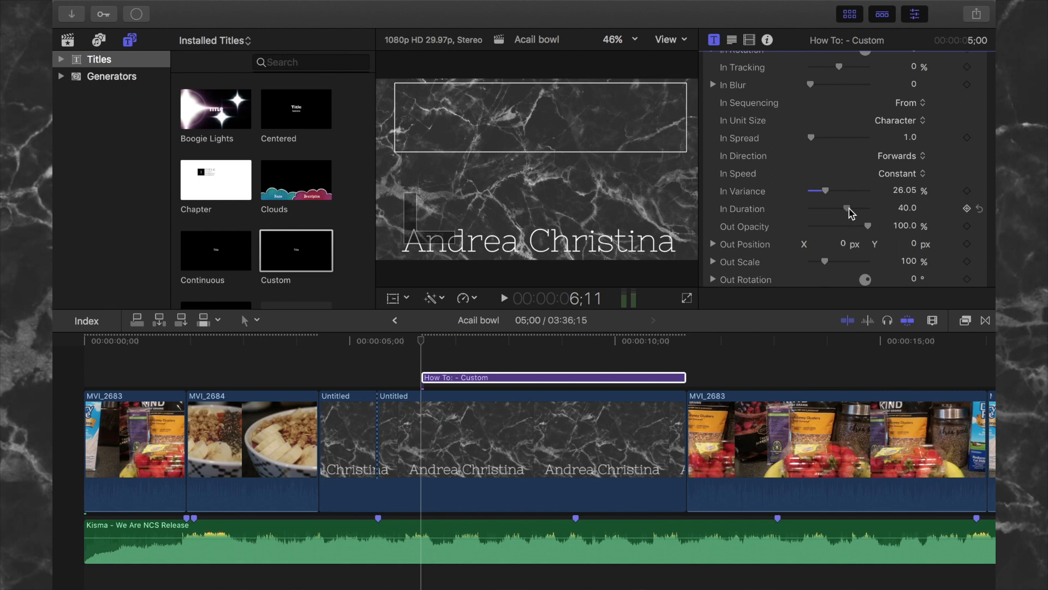
- Open the Sound Effects library, widen the browser and browse the list of effects
{"action": "left_click", "coordinate": [98, 42]}
{"action": "left_click", "coordinate": [99, 94]}
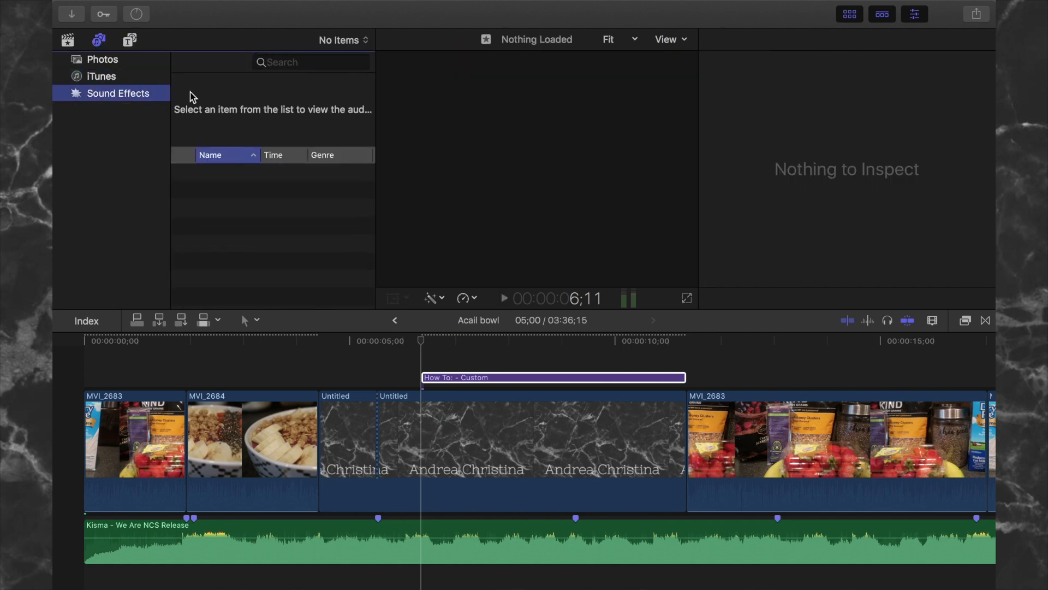
{"action": "left_click", "coordinate": [251, 160]}
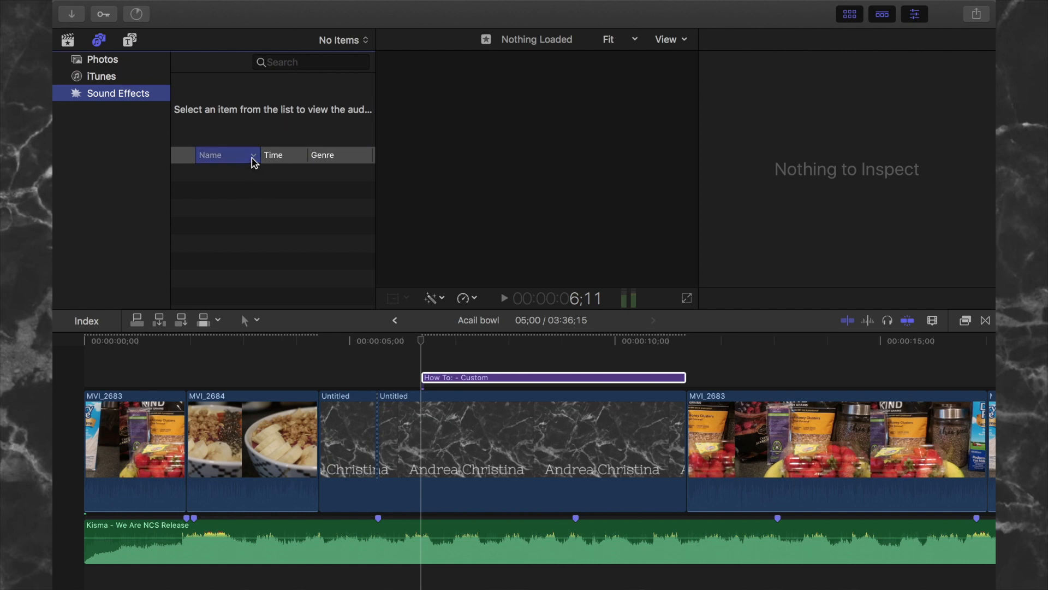
{"action": "left_click", "coordinate": [116, 83]}
{"action": "left_click", "coordinate": [123, 90]}
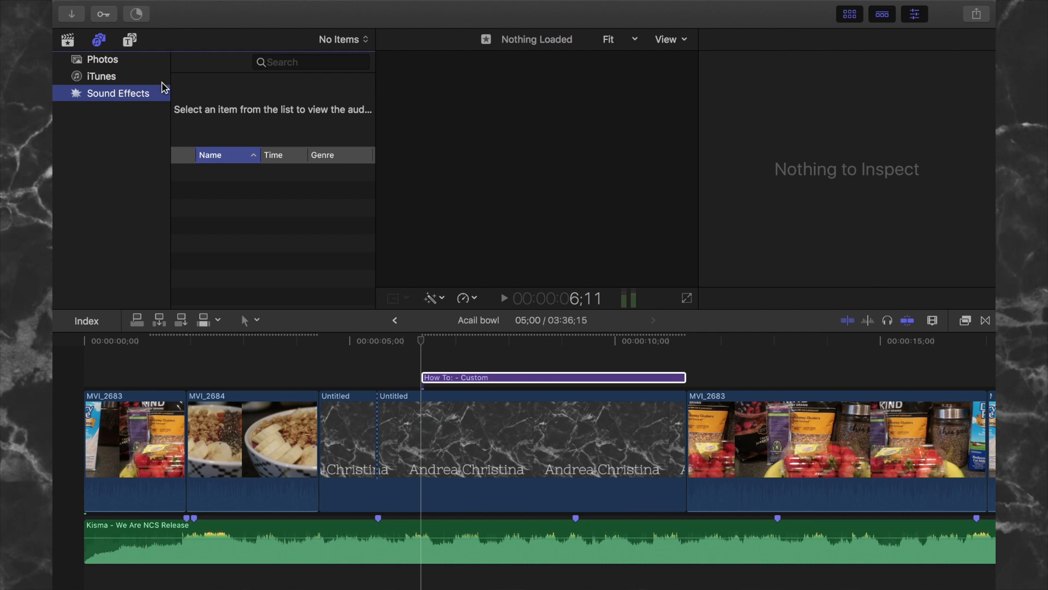
{"action": "left_click", "coordinate": [289, 60]}
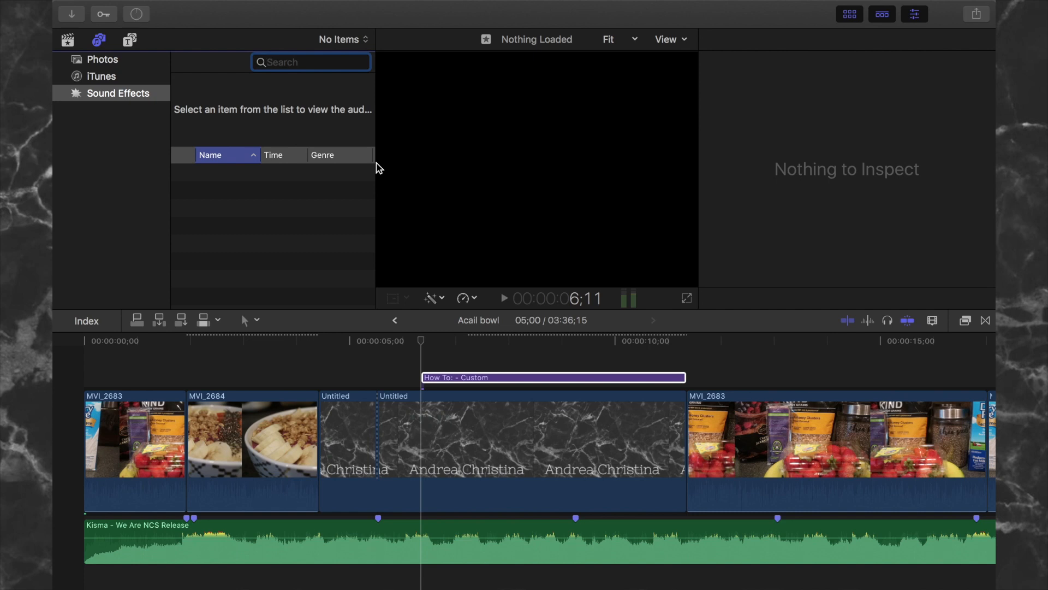
{"action": "left_click_drag", "start_coordinate": [370, 159], "coordinate": [248, 225]}
{"action": "left_click_drag", "start_coordinate": [374, 105], "coordinate": [429, 107]}
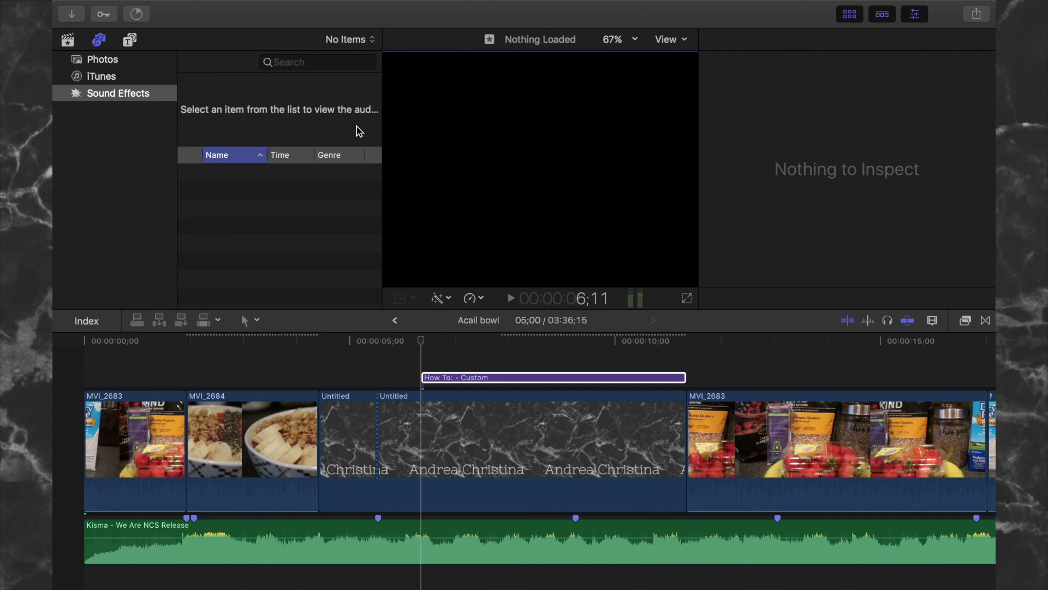
{"action": "left_click", "coordinate": [104, 77]}
{"action": "left_click", "coordinate": [121, 95]}
{"action": "scroll", "coordinate": [257, 264], "scroll_direction": "down", "scroll_amount": 15}
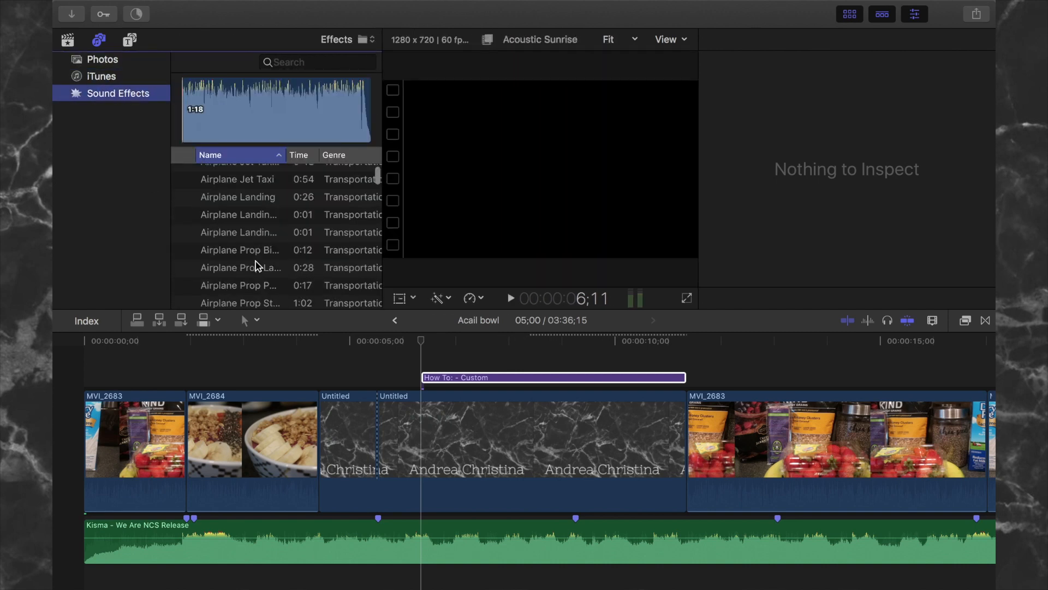
- Search the sound effects for "typ" and place the 5-second Typewriter Electric effect beneath the start of the How To title
{"action": "left_click", "coordinate": [295, 61]}
{"action": "type", "text": "typ"}
{"action": "left_click", "coordinate": [295, 168]}
{"action": "left_click_drag", "start_coordinate": [295, 167], "coordinate": [433, 544]}
- Raise the Typewriter Electric effect's volume to 12 dB, shorten its end to a 3;26 duration and play it with the title
{"action": "left_click_drag", "start_coordinate": [529, 549], "coordinate": [518, 549]}
{"action": "left_click", "coordinate": [676, 554]}
{"action": "left_click_drag", "start_coordinate": [675, 554], "coordinate": [601, 554]}
{"action": "key", "text": "XF86AudioRaiseVolume"}
{"action": "key", "text": "space"}
{"action": "key", "text": "space"}
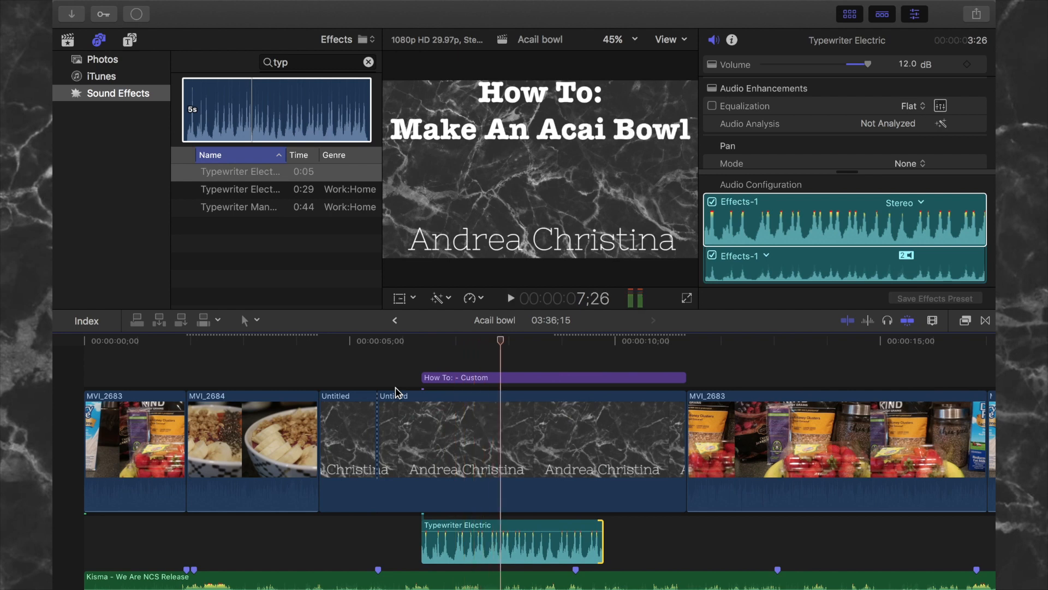
- Trim the Typewriter Electric effect's end back to 7;26, where the title text is fully typed out, and play the result
{"action": "left_click_drag", "start_coordinate": [603, 527], "coordinate": [498, 524]}
{"action": "key", "text": "XF86AudioRaiseVolume"}
{"action": "key", "text": "XF86AudioRaiseVolume"}
{"action": "key", "text": "XF86AudioRaiseVolume"}
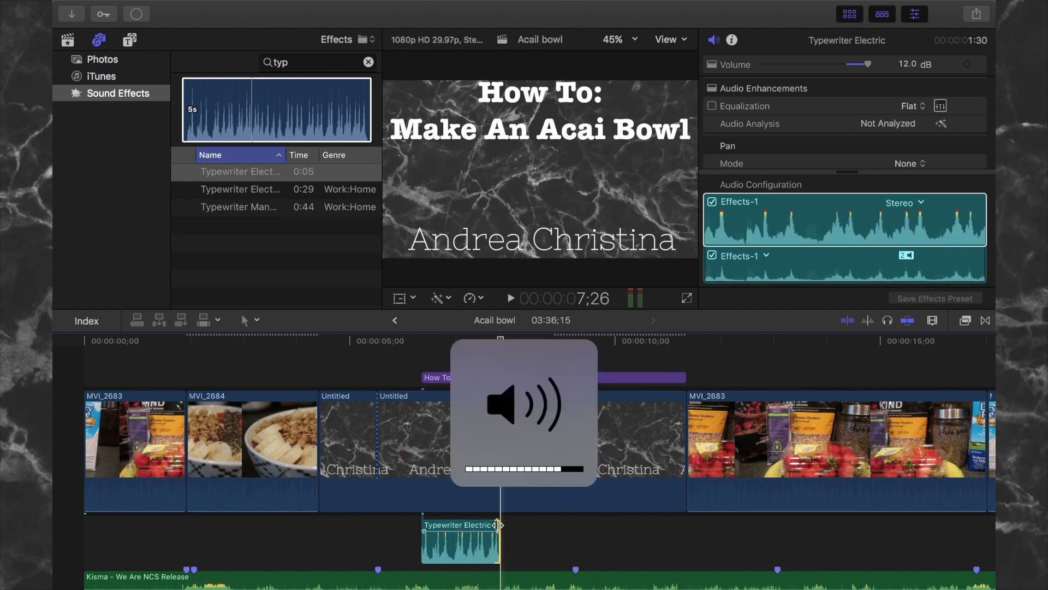
{"action": "key", "text": "space"}
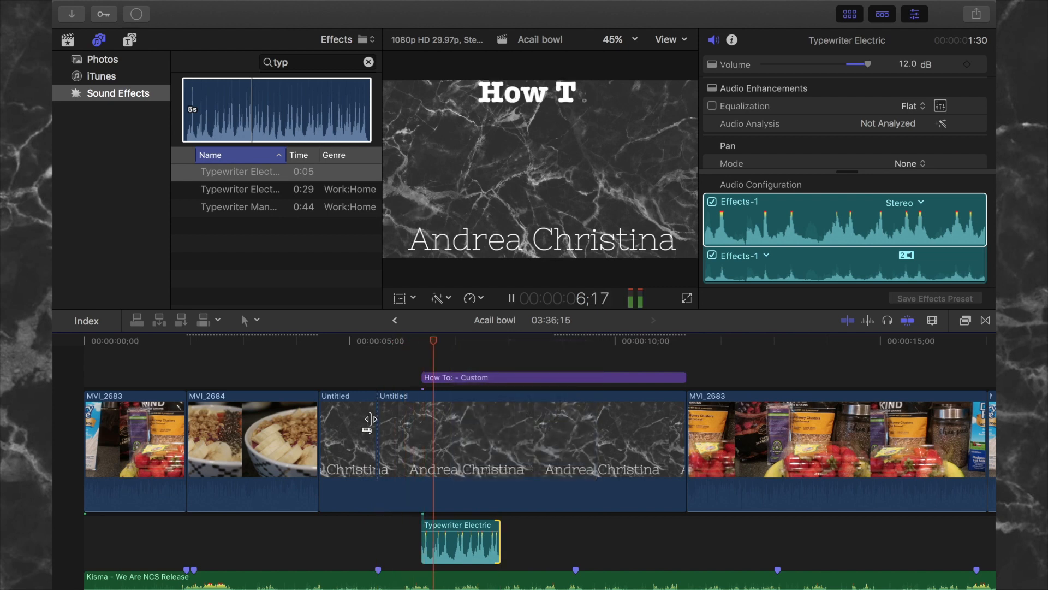
{"action": "scroll", "coordinate": [371, 419], "scroll_direction": "down", "scroll_amount": 3}
{"action": "left_click_drag", "start_coordinate": [359, 550], "coordinate": [359, 554]}
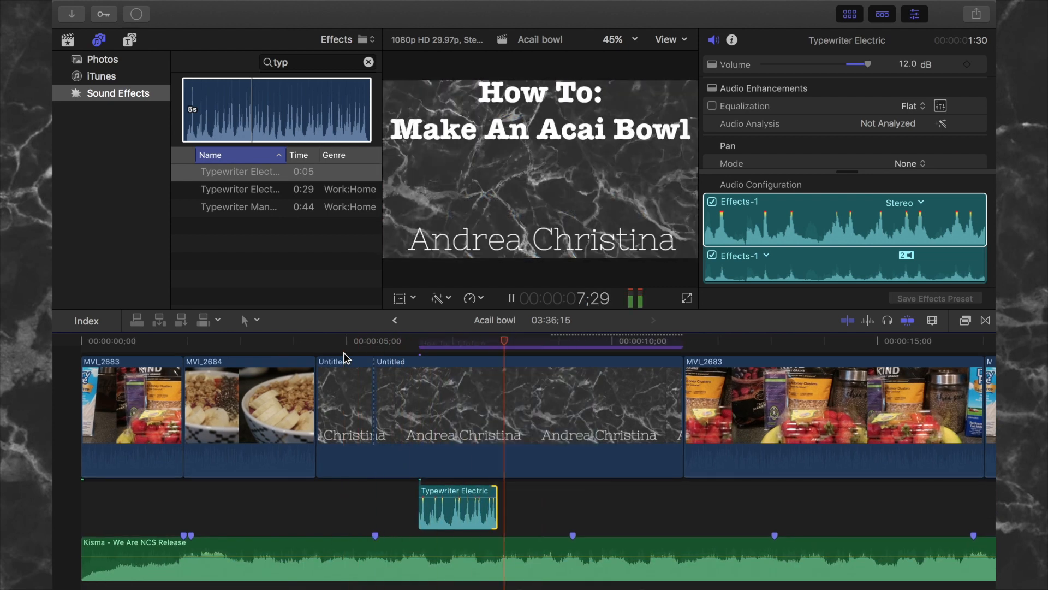
{"action": "key", "text": "space"}
- Split the title and marble background at the 9;09 beat marker, delete the parts after it and play the opening from the start
{"action": "scroll", "coordinate": [538, 437], "scroll_direction": "up", "scroll_amount": 2}
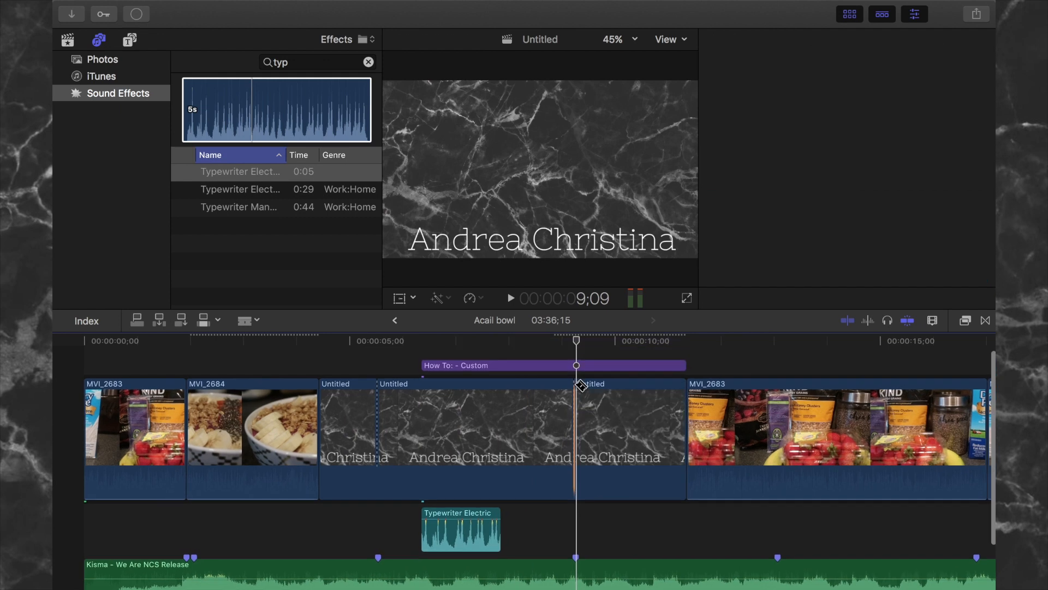
{"action": "key", "text": "super+b"}
{"action": "left_click", "coordinate": [605, 370]}
{"action": "key", "text": "Delete"}
{"action": "key", "text": "Home"}
{"action": "key", "text": "space"}
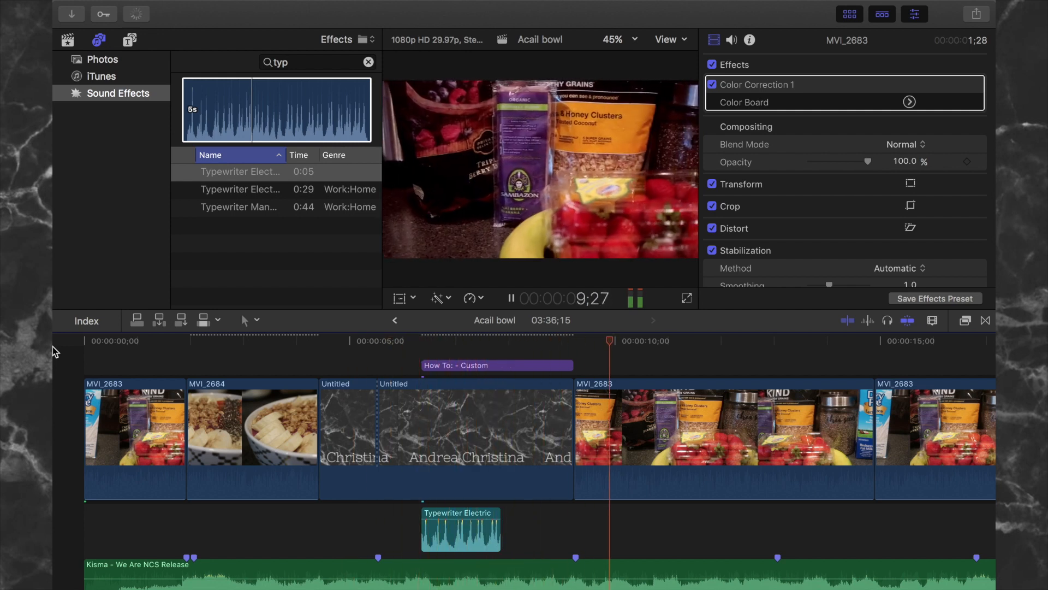
{"action": "key", "text": "space"}
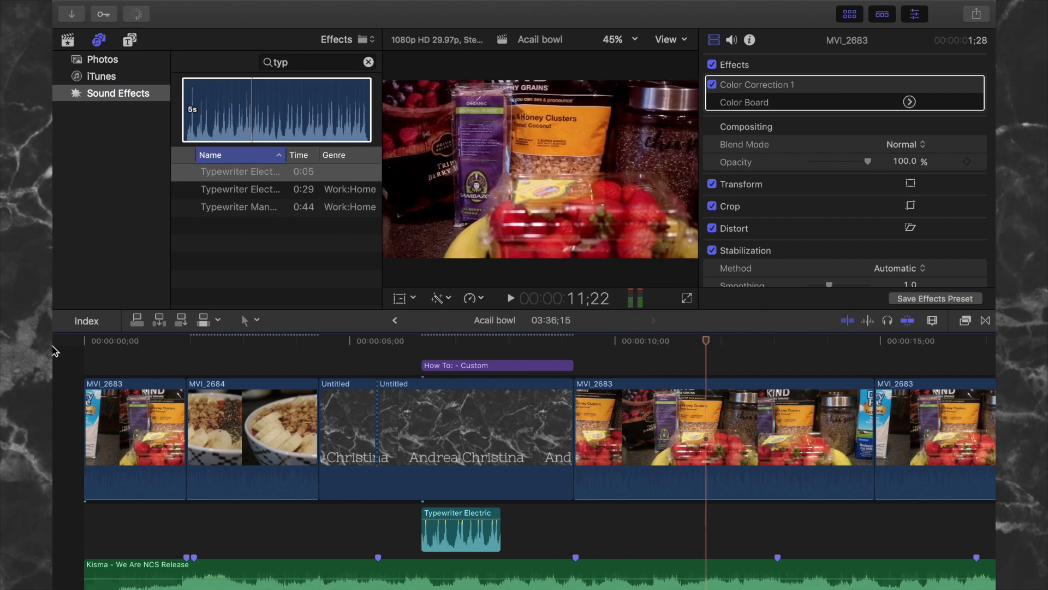
- Enable Stabilization on the two MVI_2683 ingredients clips that follow the title
{"action": "left_click", "coordinate": [711, 250]}
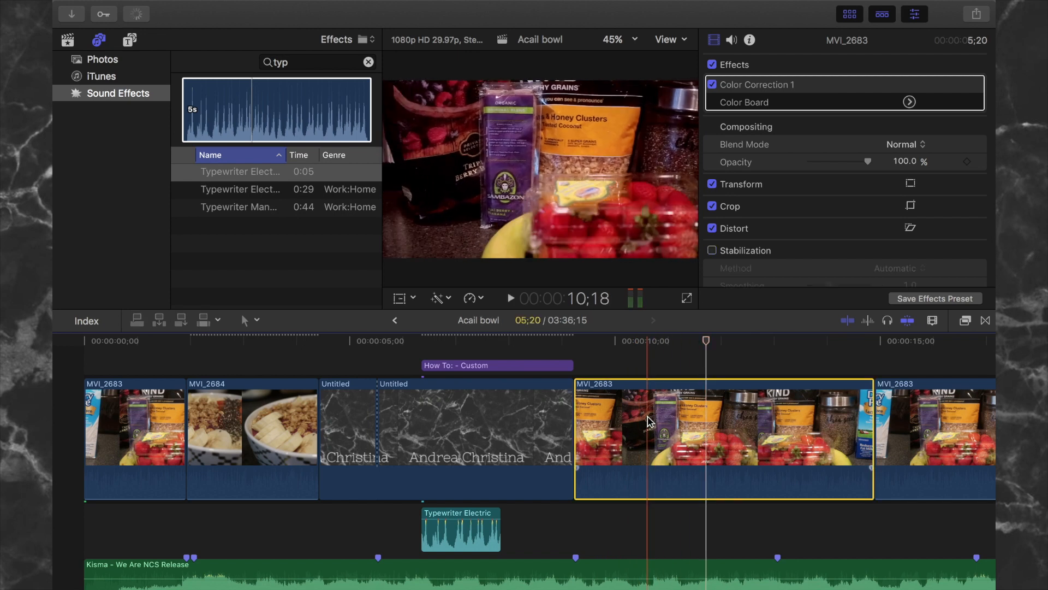
{"action": "left_click", "coordinate": [712, 250]}
{"action": "scroll", "coordinate": [795, 458], "scroll_direction": "right", "scroll_amount": 5}
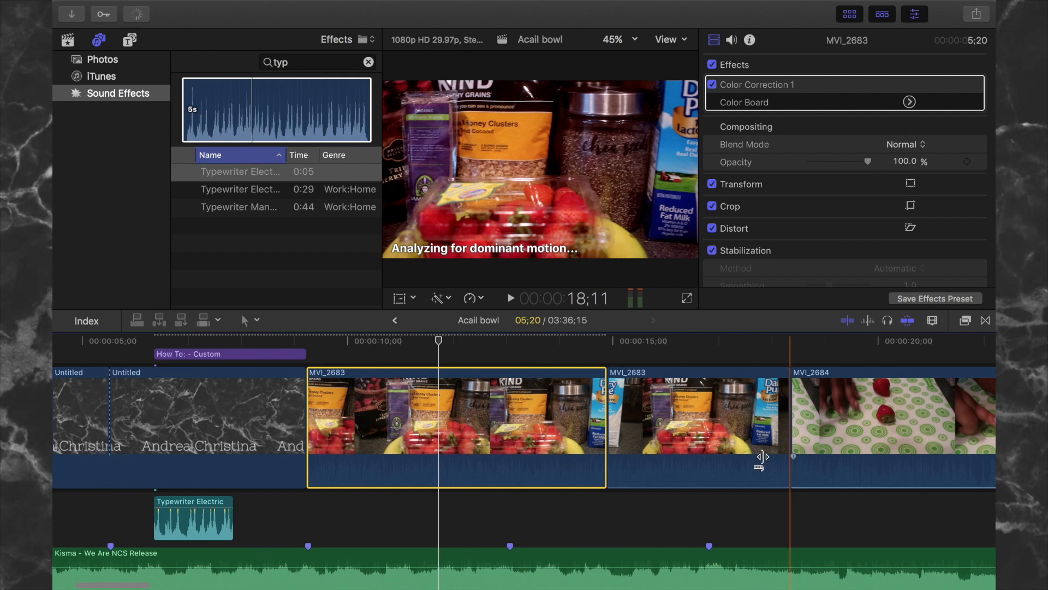
{"action": "left_click", "coordinate": [709, 372]}
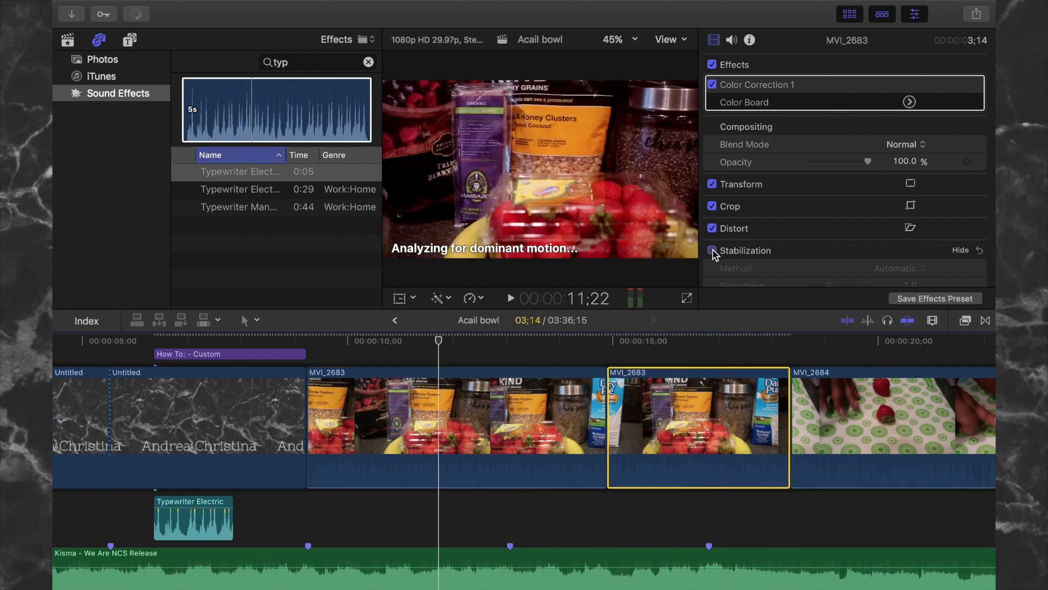
{"action": "left_click", "coordinate": [712, 251]}
- Enable Stabilization on the closing MVI_2684 clips just before the coffee-HD end screen
{"action": "scroll", "coordinate": [819, 415], "scroll_direction": "right", "scroll_amount": 20}
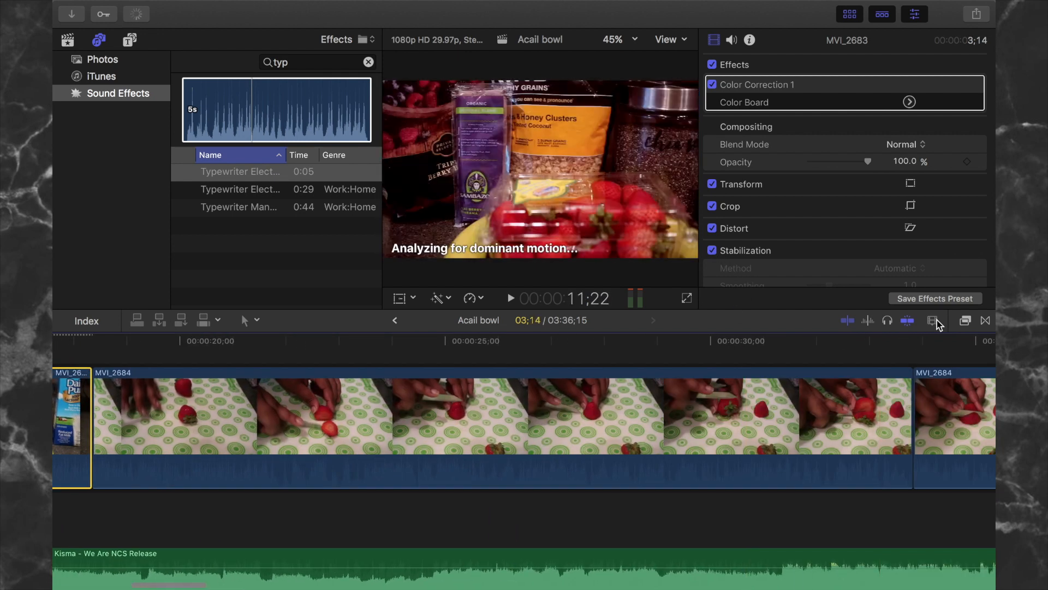
{"action": "left_click", "coordinate": [936, 322]}
{"action": "left_click", "coordinate": [840, 411]}
{"action": "left_click", "coordinate": [936, 323]}
{"action": "scroll", "coordinate": [661, 438], "scroll_direction": "right", "scroll_amount": 20}
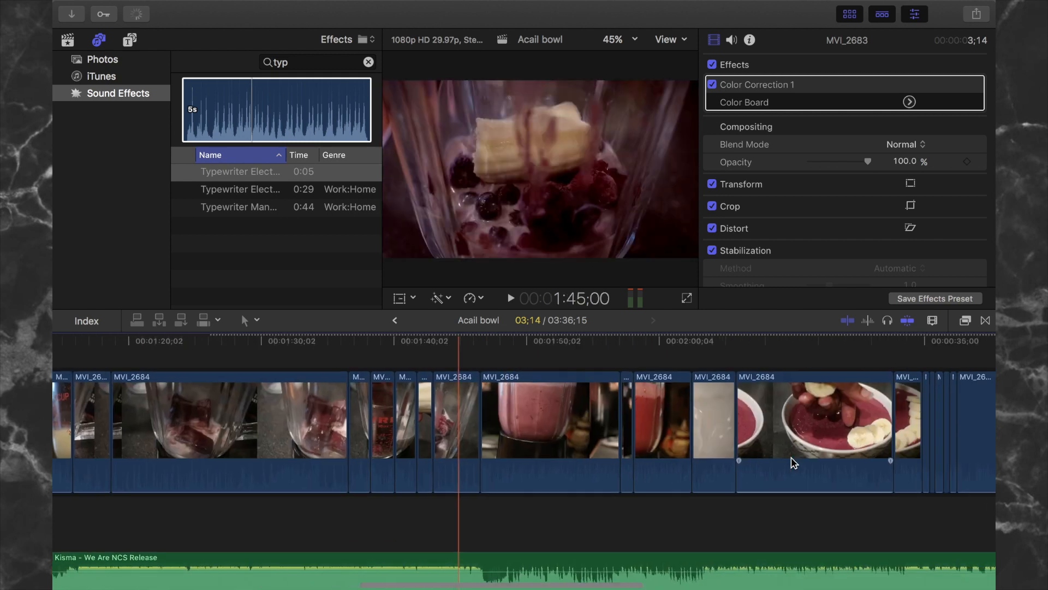
{"action": "scroll", "coordinate": [749, 480], "scroll_direction": "right", "scroll_amount": 20}
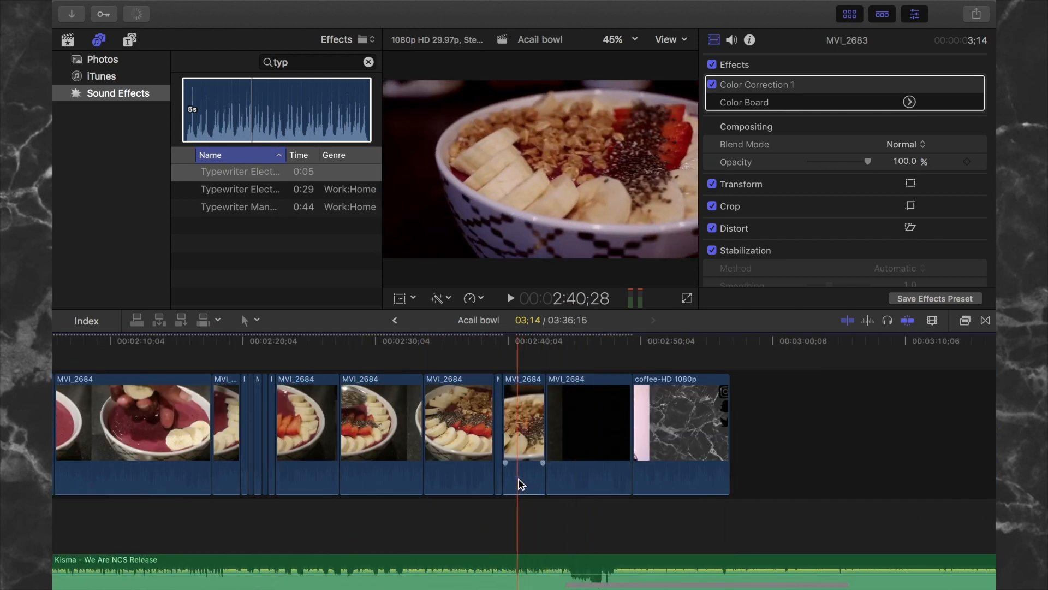
{"action": "left_click", "coordinate": [523, 431]}
{"action": "left_click", "coordinate": [590, 410]}
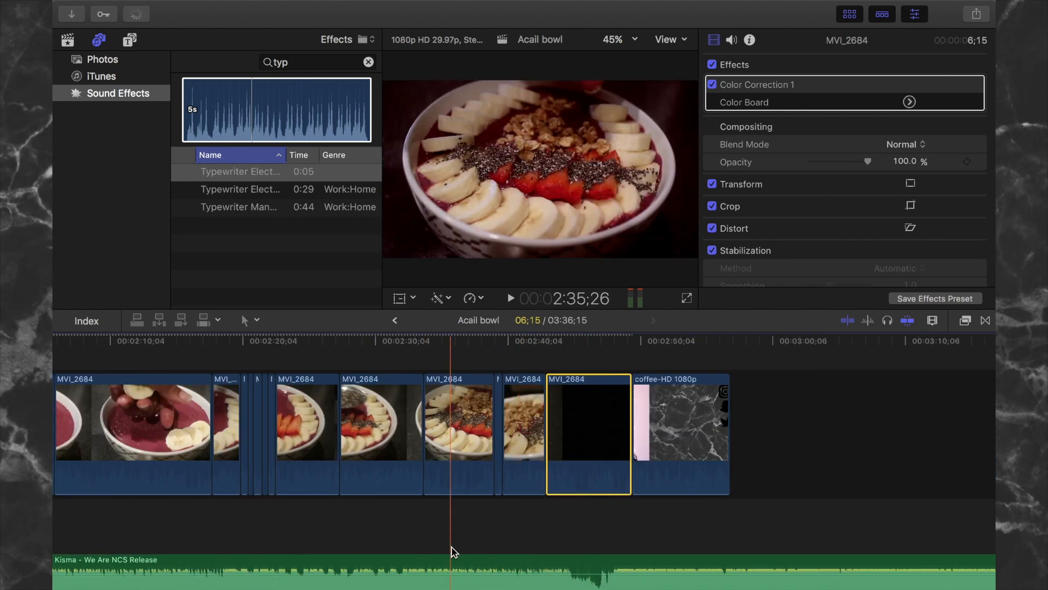
- Return to the ingredients clips after the title and play them back with the music
{"action": "scroll", "coordinate": [451, 547], "scroll_direction": "left", "scroll_amount": 20}
{"action": "left_click", "coordinate": [933, 321]}
{"action": "left_click", "coordinate": [917, 409]}
{"action": "left_click", "coordinate": [933, 321]}
{"action": "key", "text": "XF86AudioRaiseVolume"}
{"action": "key", "text": "XF86AudioRaiseVolume"}
{"action": "key", "text": "space"}
{"action": "scroll", "coordinate": [336, 475], "scroll_direction": "right", "scroll_amount": 5}
{"action": "scroll", "coordinate": [336, 475], "scroll_direction": "left", "scroll_amount": 6}
{"action": "key", "text": "space"}
{"action": "key", "text": "space"}
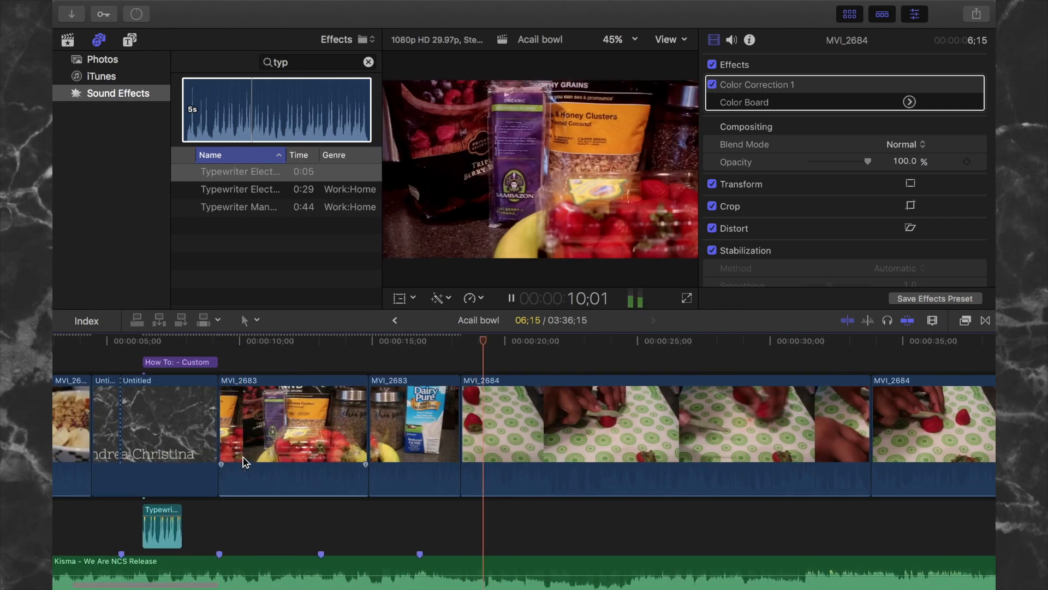
- Shorten the first ingredients clip after the title to 5;04 and the second one to 2;26 by trimming their ends
{"action": "left_click_drag", "start_coordinate": [367, 434], "coordinate": [354, 434]}
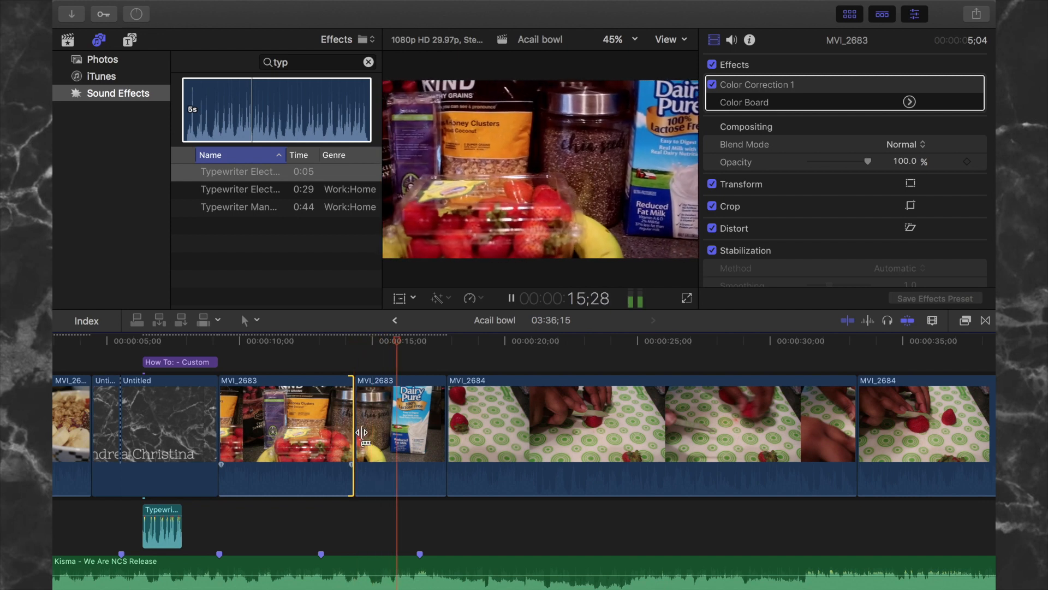
{"action": "key", "text": "space"}
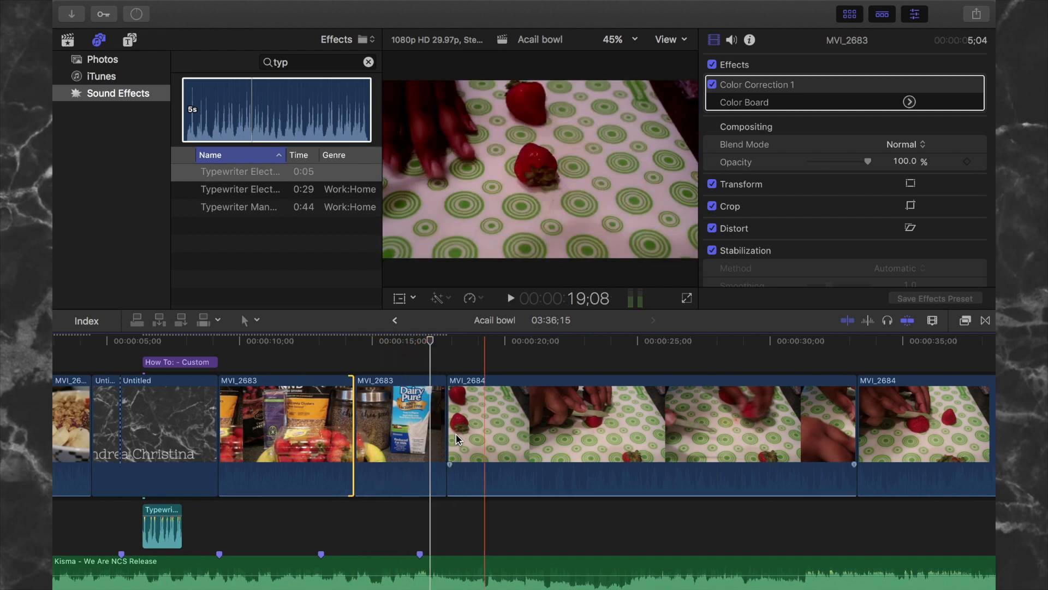
{"action": "left_click_drag", "start_coordinate": [441, 422], "coordinate": [427, 421]}
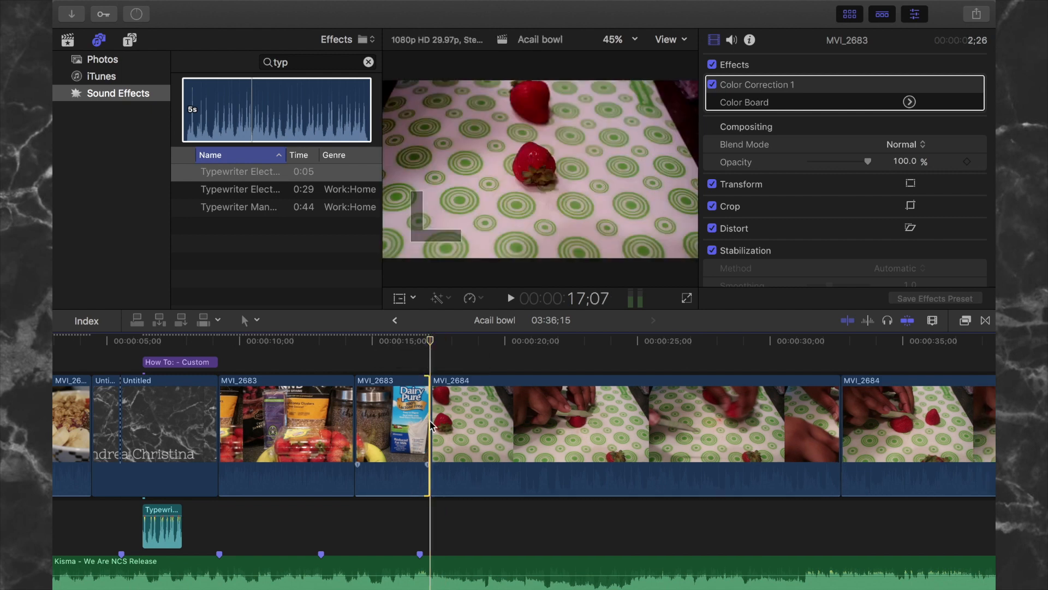
- Speed up the first two strawberry-cutting clips to Fast 2x and play back the result
{"action": "left_click", "coordinate": [474, 424]}
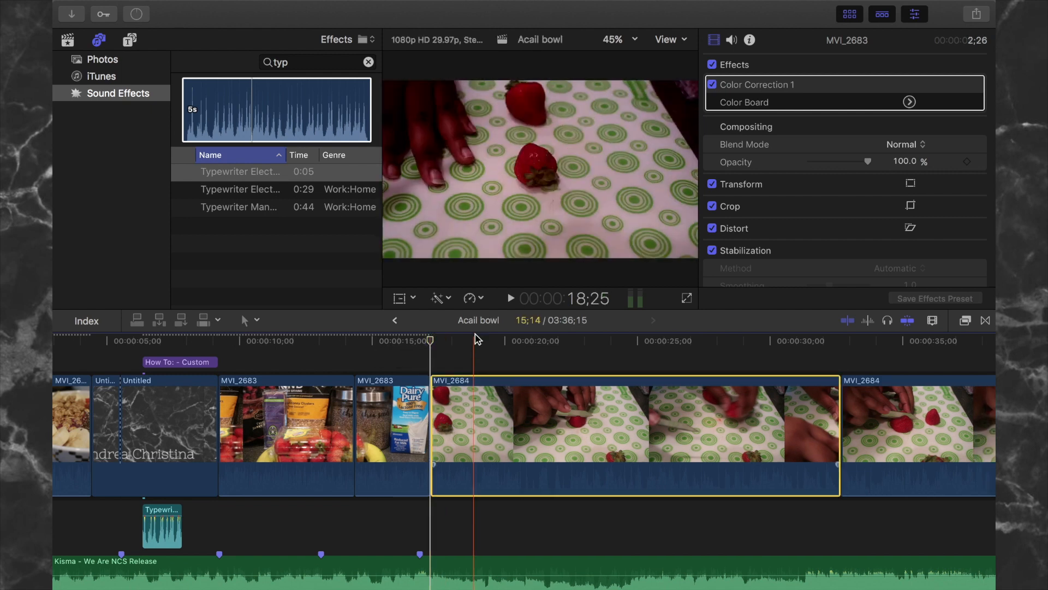
{"action": "left_click", "coordinate": [471, 298]}
{"action": "mouse_move", "coordinate": [492, 326]}
{"action": "left_click", "coordinate": [639, 324]}
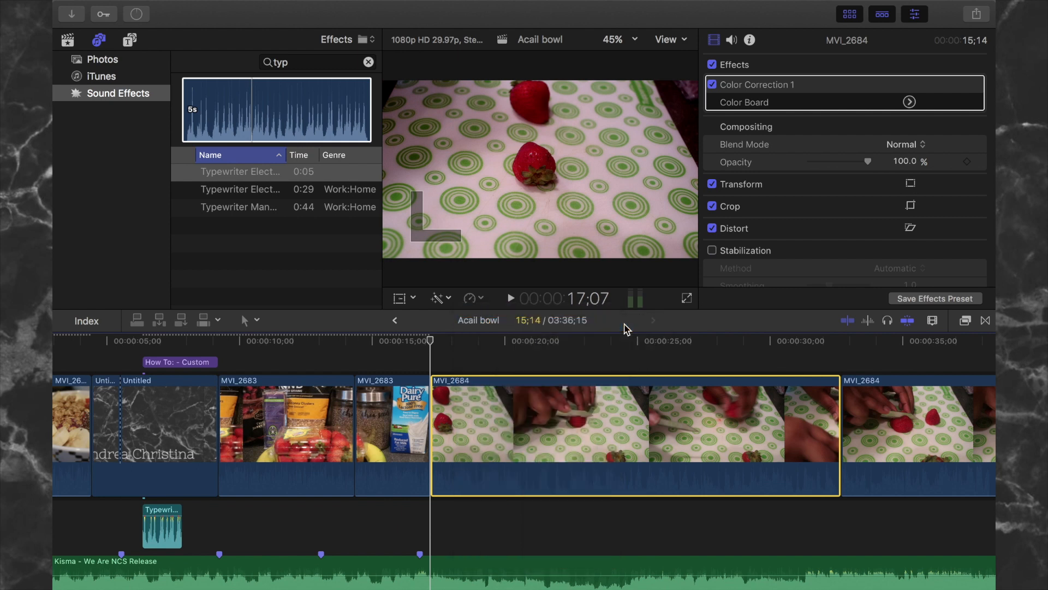
{"action": "left_click", "coordinate": [647, 422]}
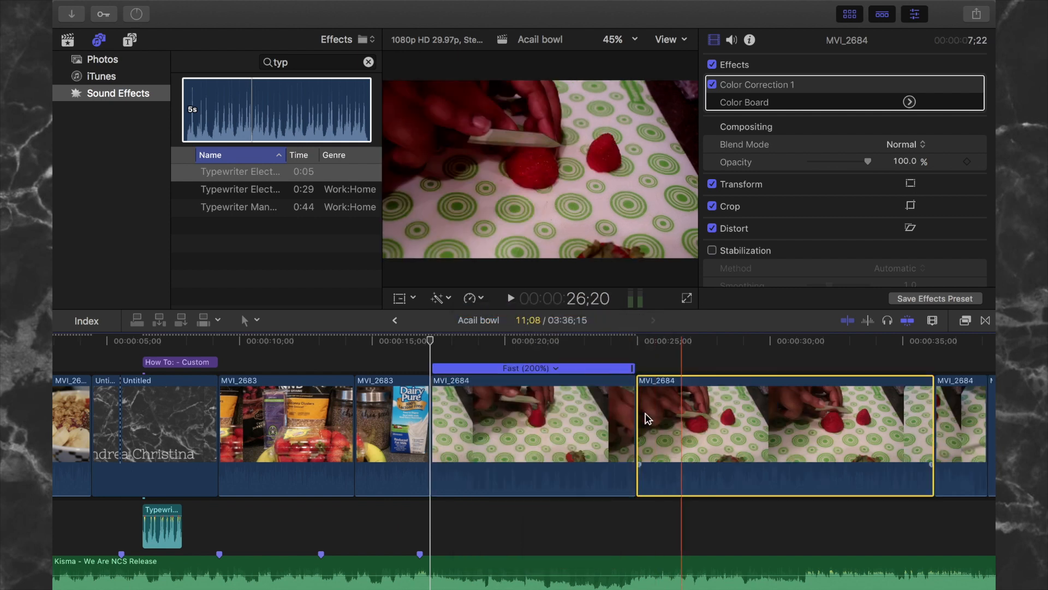
{"action": "left_click", "coordinate": [473, 301]}
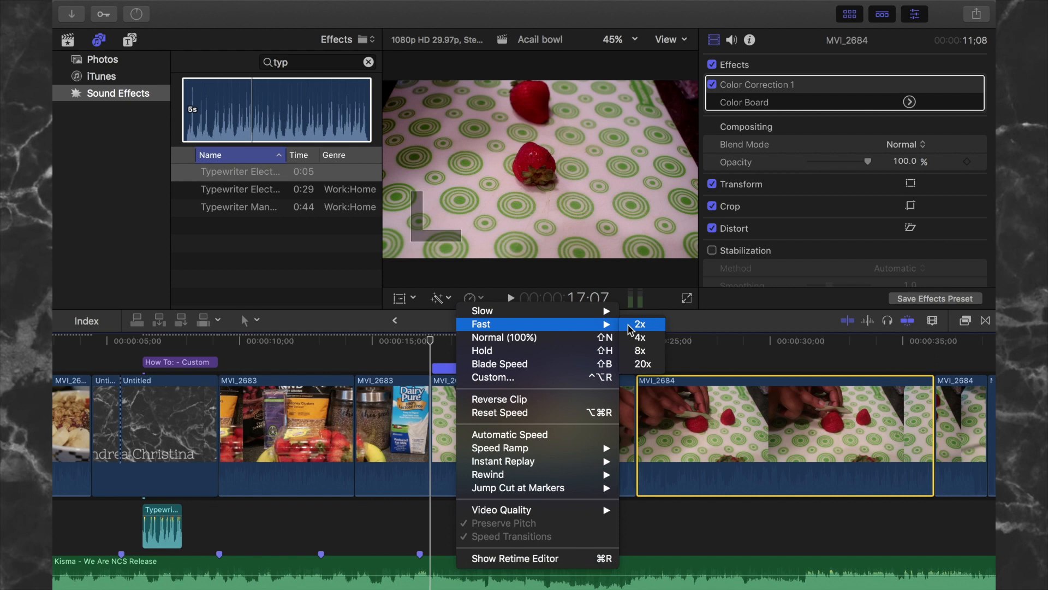
{"action": "left_click", "coordinate": [629, 327]}
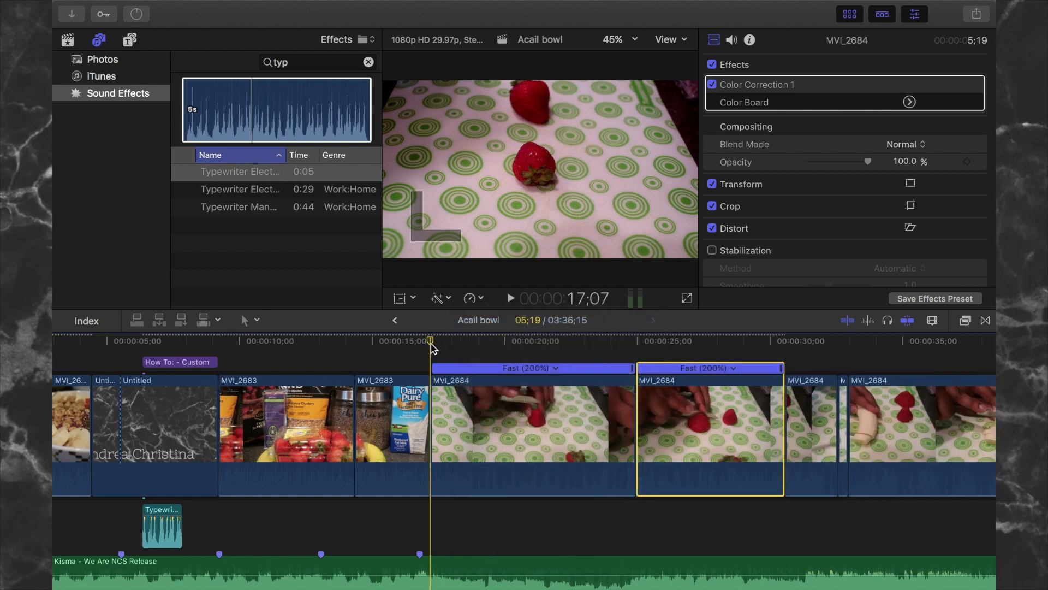
{"action": "key", "text": "space"}
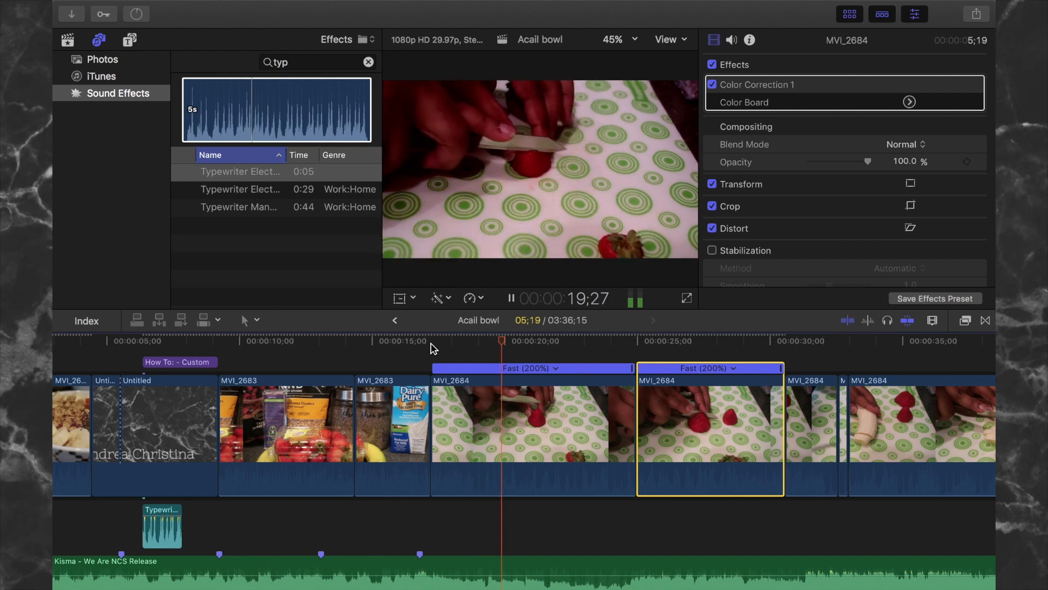
{"action": "key", "text": "space"}
- Set the speed of the strawberry-cutting clips to Fast 4x
{"action": "left_click", "coordinate": [556, 368]}
{"action": "mouse_move", "coordinate": [571, 393]}
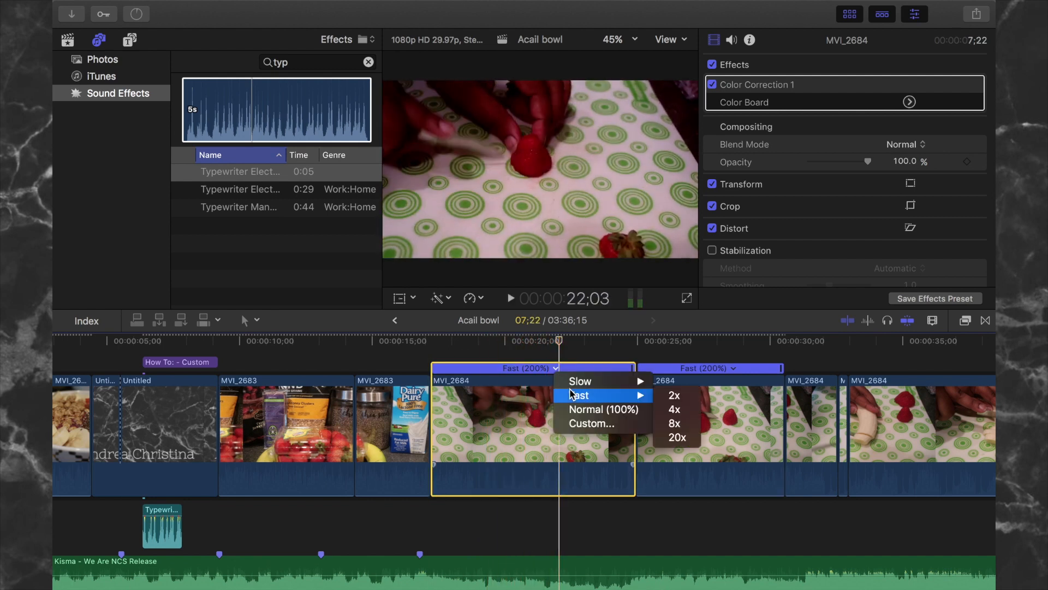
{"action": "left_click", "coordinate": [675, 408]}
{"action": "left_click", "coordinate": [630, 368]}
{"action": "mouse_move", "coordinate": [672, 402]}
{"action": "left_click", "coordinate": [749, 409]}
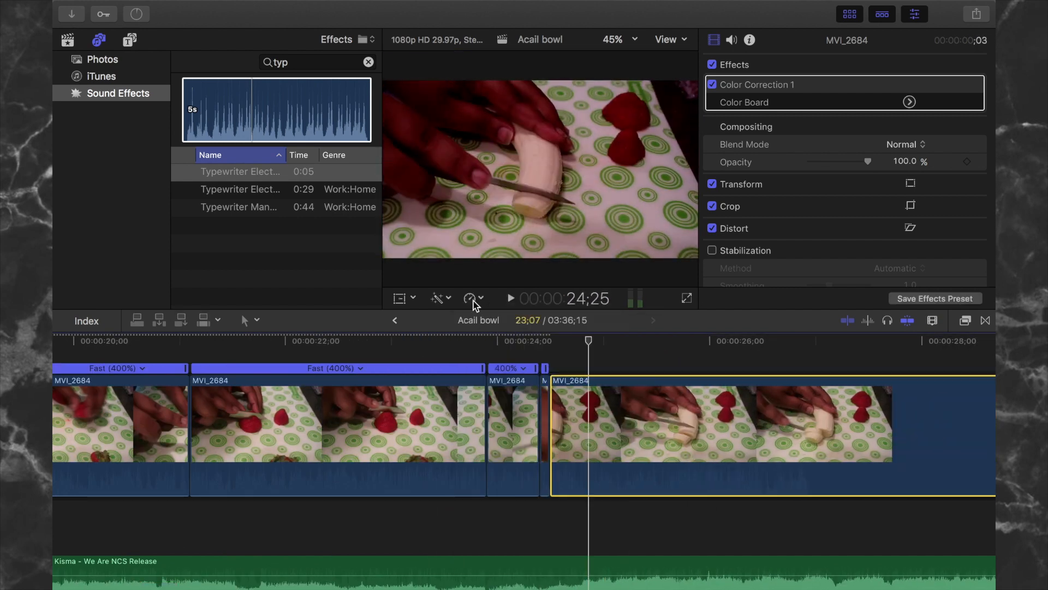
- Set the banana-cutting clip and the following blender clips to Fast 4x and play them back
{"action": "left_click", "coordinate": [471, 297]}
{"action": "mouse_move", "coordinate": [600, 324]}
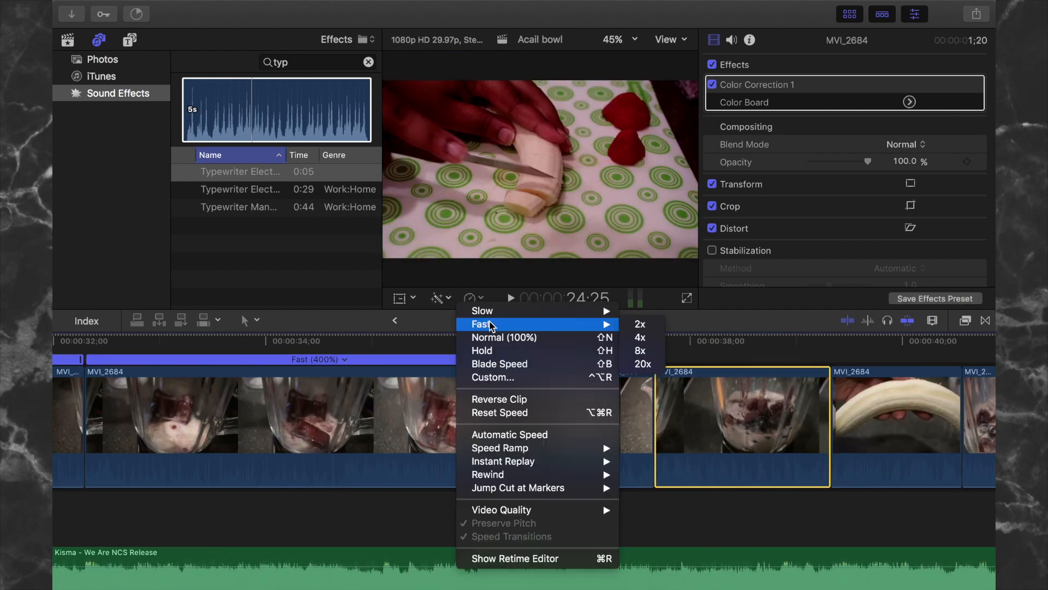
{"action": "left_click", "coordinate": [640, 337]}
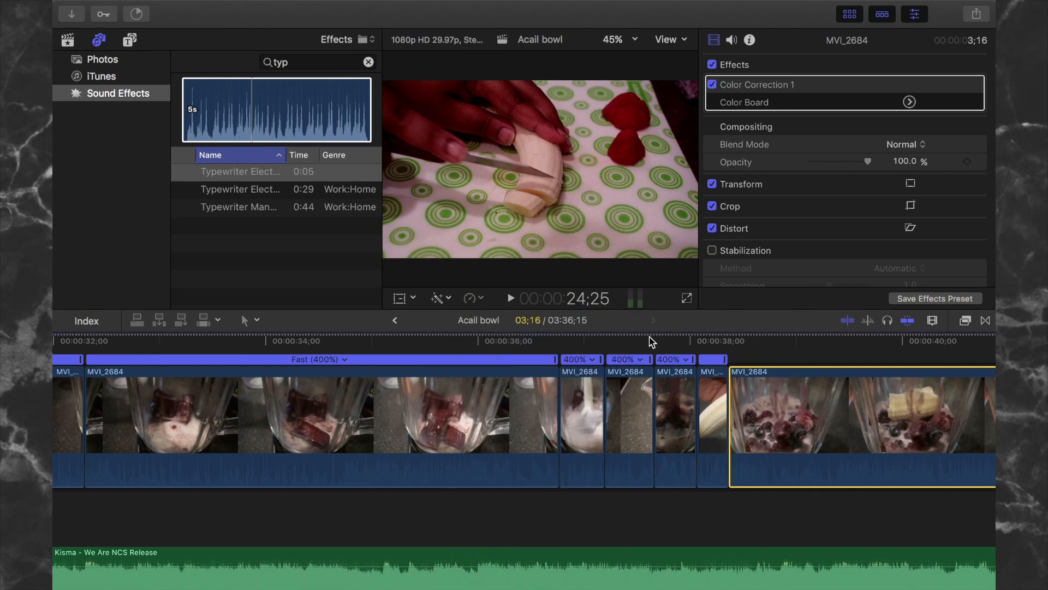
{"action": "left_click", "coordinate": [637, 335]}
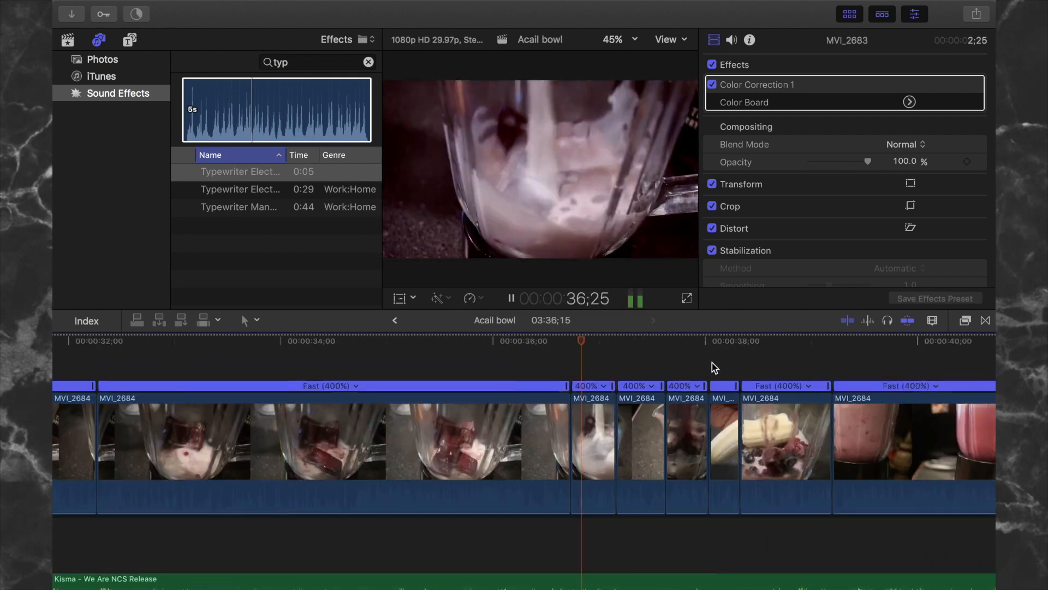
- Mark the beats on the Kisma music track under the bowl-topping clips and set the chia seed topping clips to Fast 2x
{"action": "left_click", "coordinate": [388, 550]}
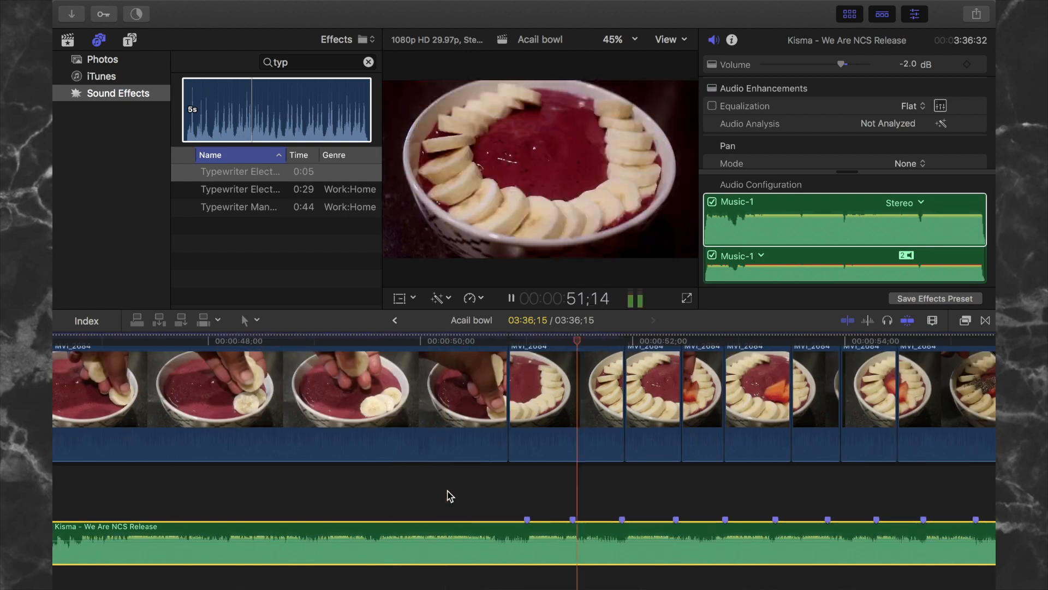
{"action": "left_click", "coordinate": [473, 298]}
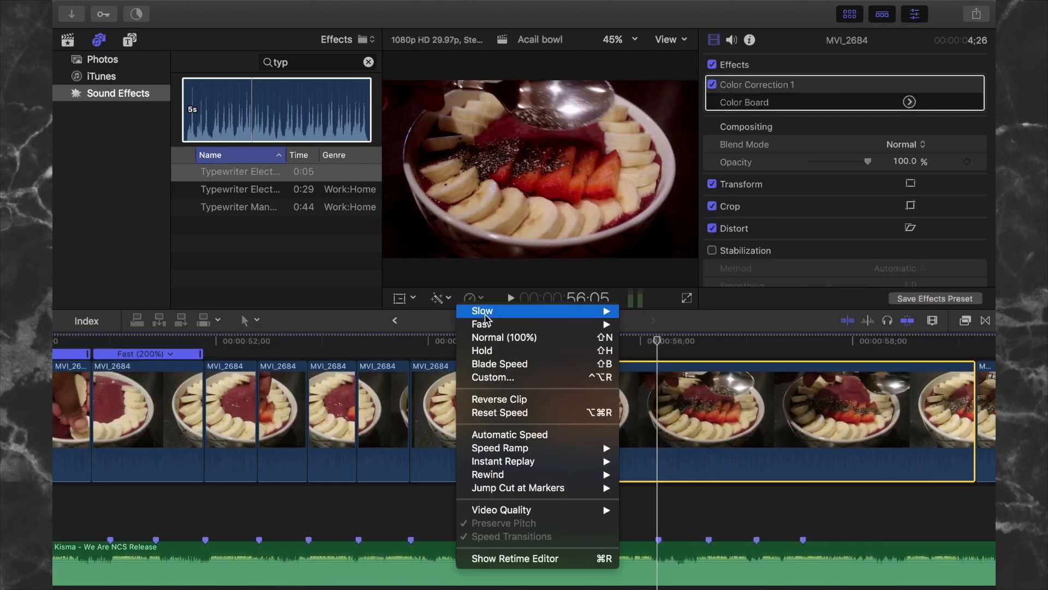
{"action": "mouse_move", "coordinate": [604, 324]}
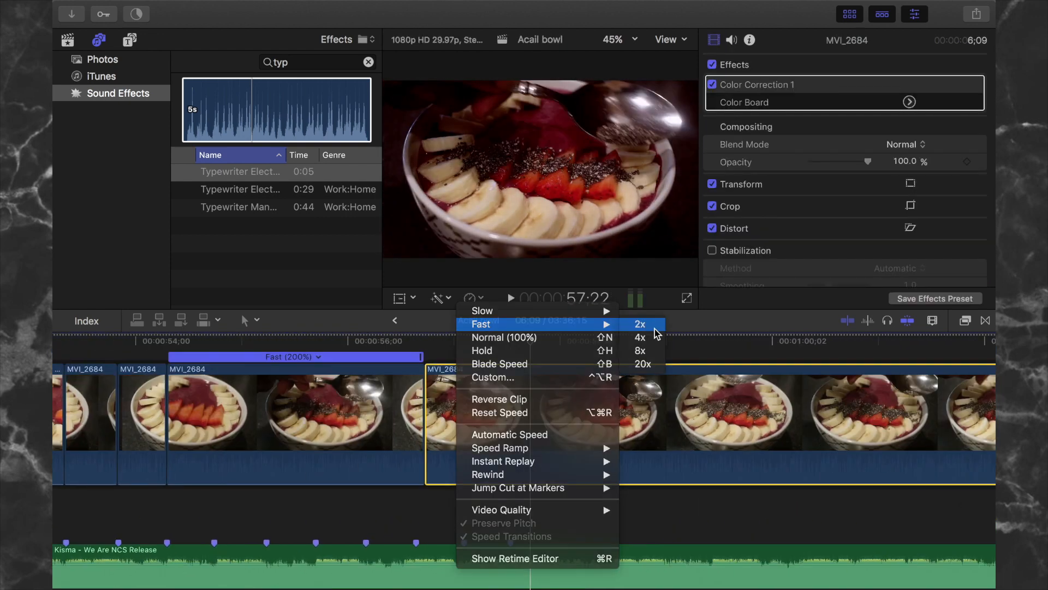
{"action": "left_click", "coordinate": [655, 326]}
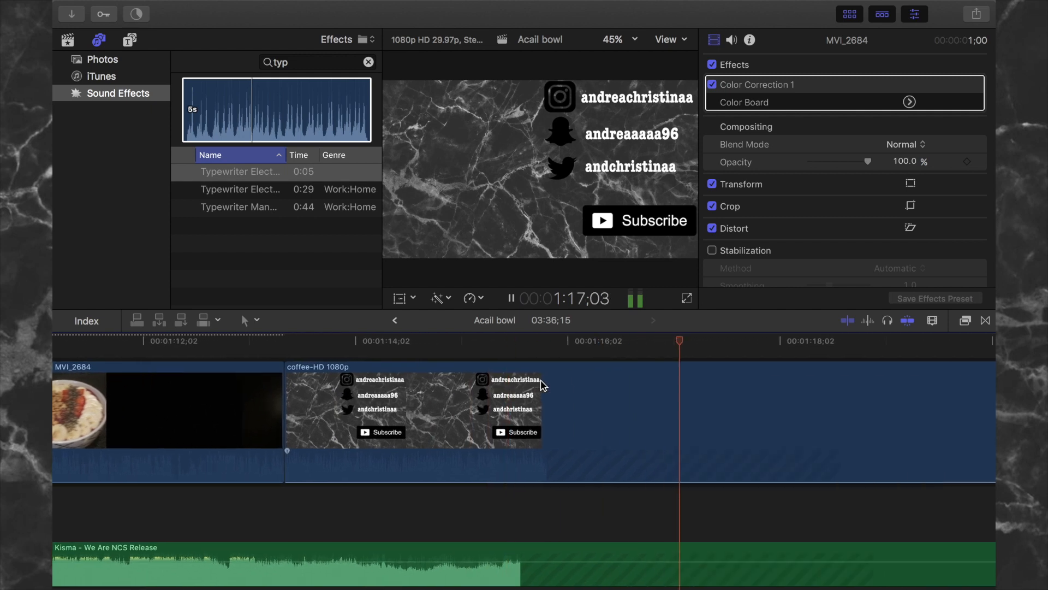
- Mark the beat on the music track under the end screen and play back that section
{"action": "key", "text": "space"}
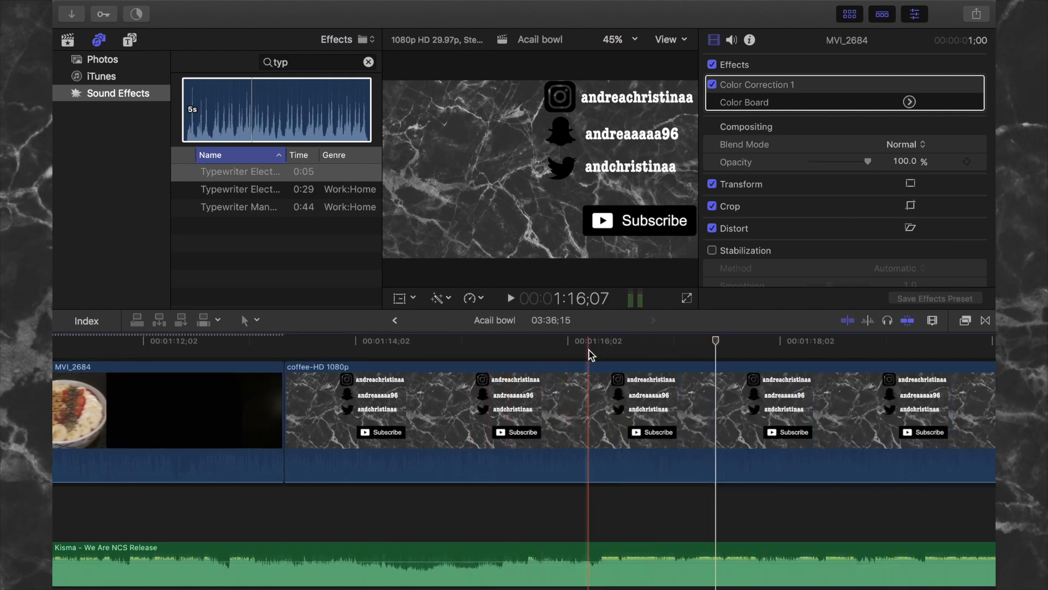
{"action": "left_click", "coordinate": [508, 583]}
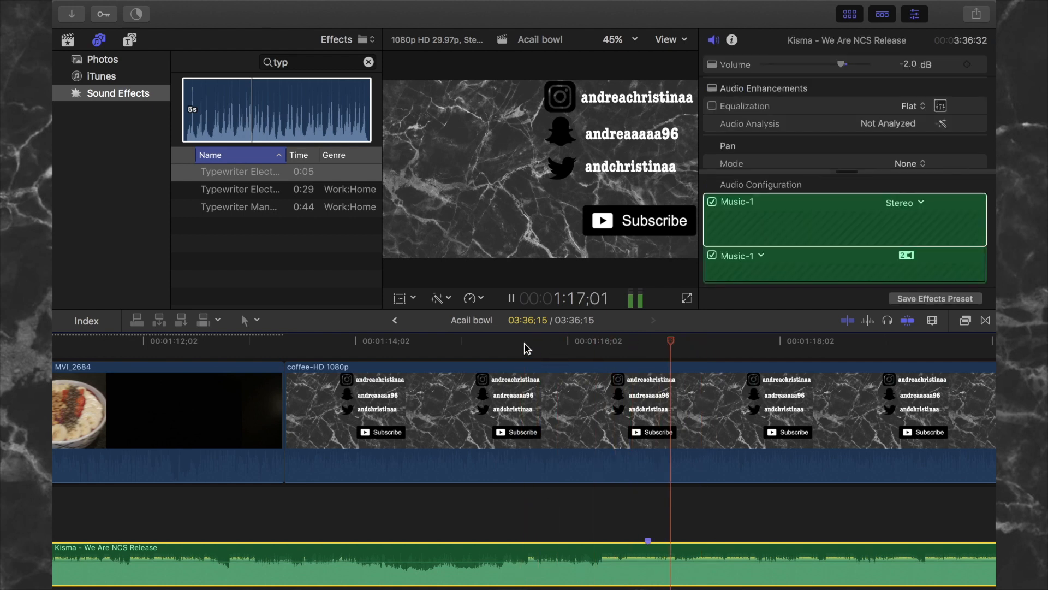
{"action": "key", "text": "space"}
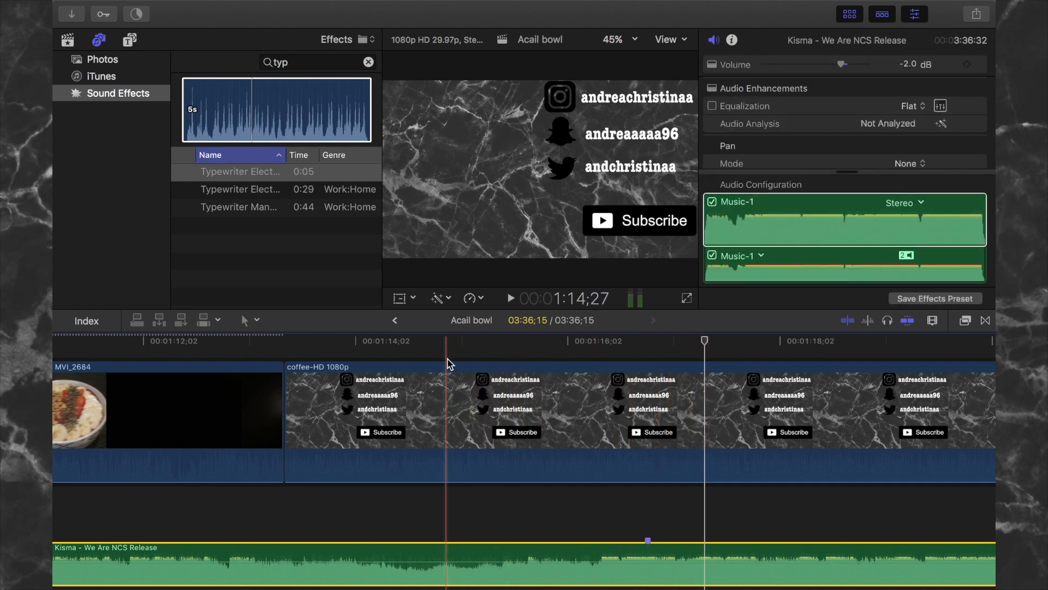
{"action": "key", "text": "space"}
- Adjust the final bowl clips so the end screen starts on the marked beat, and end the music with it at 1:24;07
{"action": "scroll", "coordinate": [508, 418], "scroll_direction": "left", "scroll_amount": 20}
{"action": "left_click", "coordinate": [484, 398]}
{"action": "scroll", "coordinate": [484, 398], "scroll_direction": "right", "scroll_amount": 20}
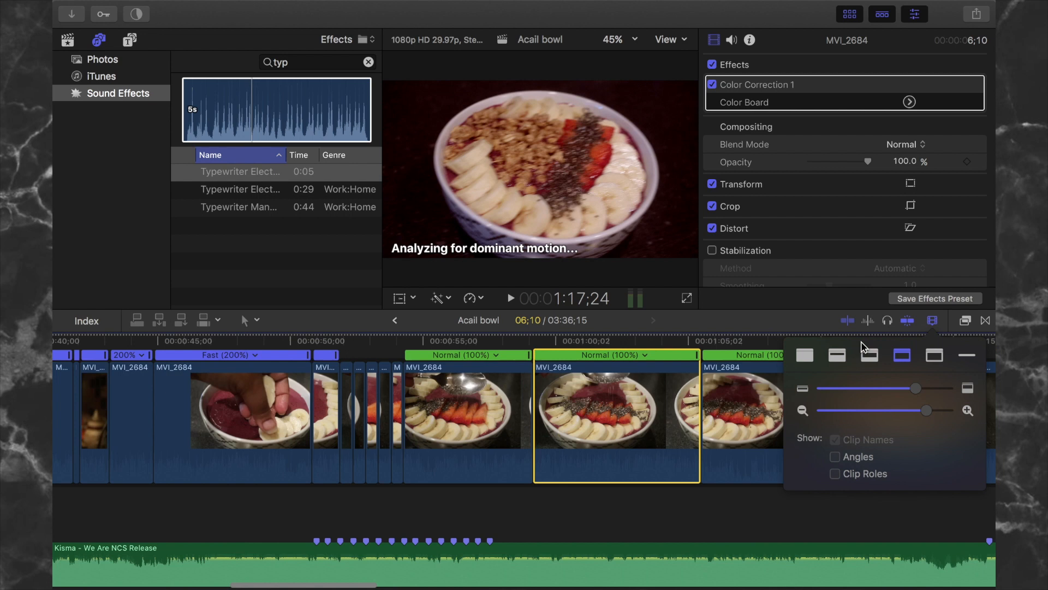
{"action": "left_click", "coordinate": [617, 409]}
{"action": "scroll", "coordinate": [617, 410], "scroll_direction": "right", "scroll_amount": 7}
{"action": "left_click_drag", "start_coordinate": [511, 398], "coordinate": [426, 398]}
{"action": "left_click_drag", "start_coordinate": [348, 407], "coordinate": [305, 406]}
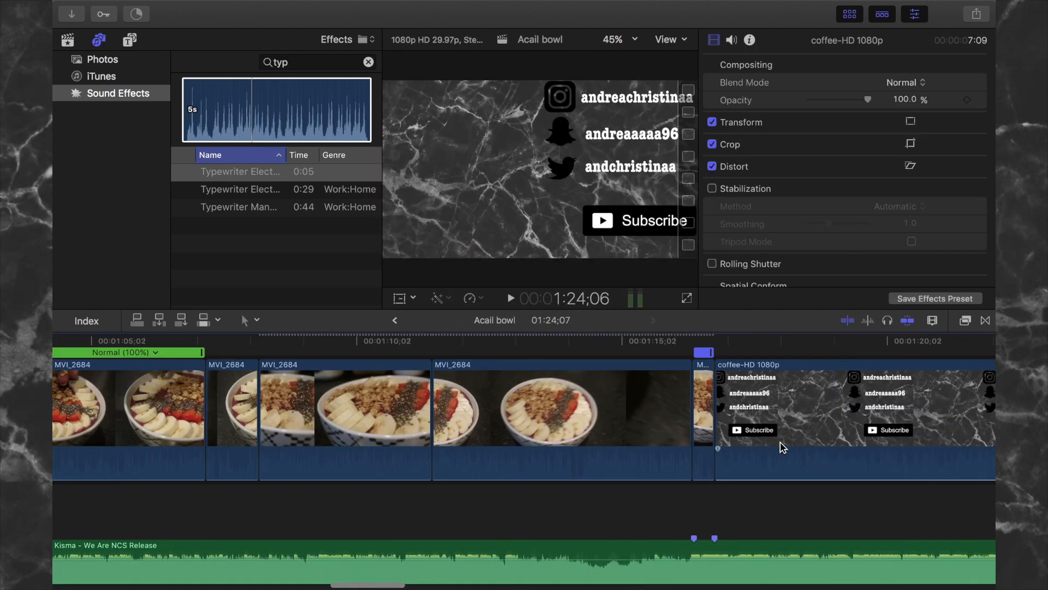
- Show more of the project in the timeline and check the progress of the background tasks
{"action": "left_click", "coordinate": [933, 321]}
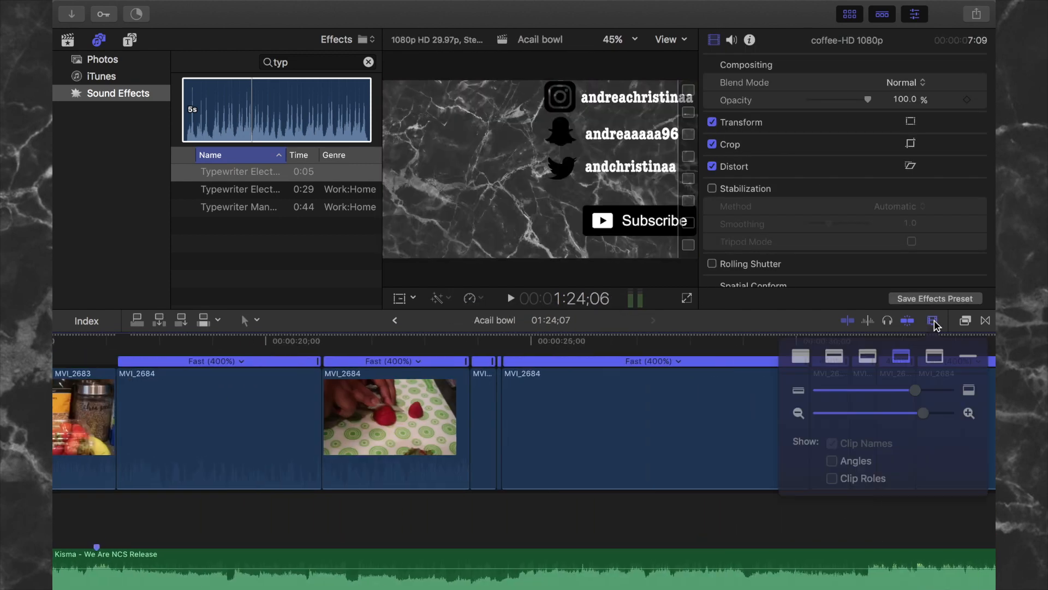
{"action": "left_click_drag", "start_coordinate": [924, 413], "coordinate": [894, 413]}
{"action": "left_click", "coordinate": [138, 14]}
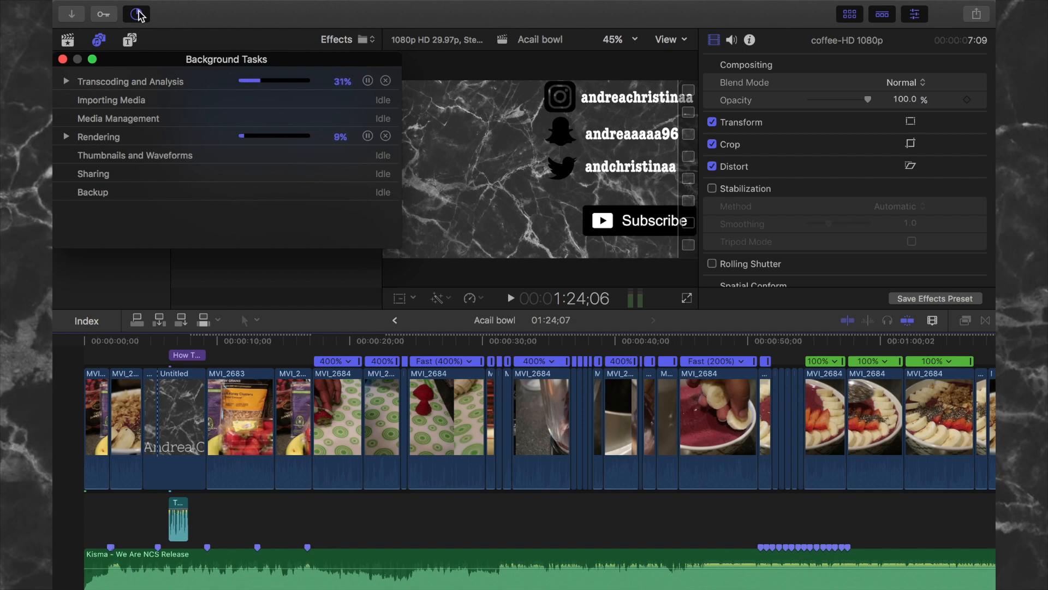
{"action": "left_click", "coordinate": [97, 30]}
{"action": "left_click", "coordinate": [81, 27]}
{"action": "left_click_drag", "start_coordinate": [123, 65], "coordinate": [708, 52]}
- Switch to Safari, clear the downloads list and open canva.com
{"action": "left_click", "coordinate": [202, 570]}
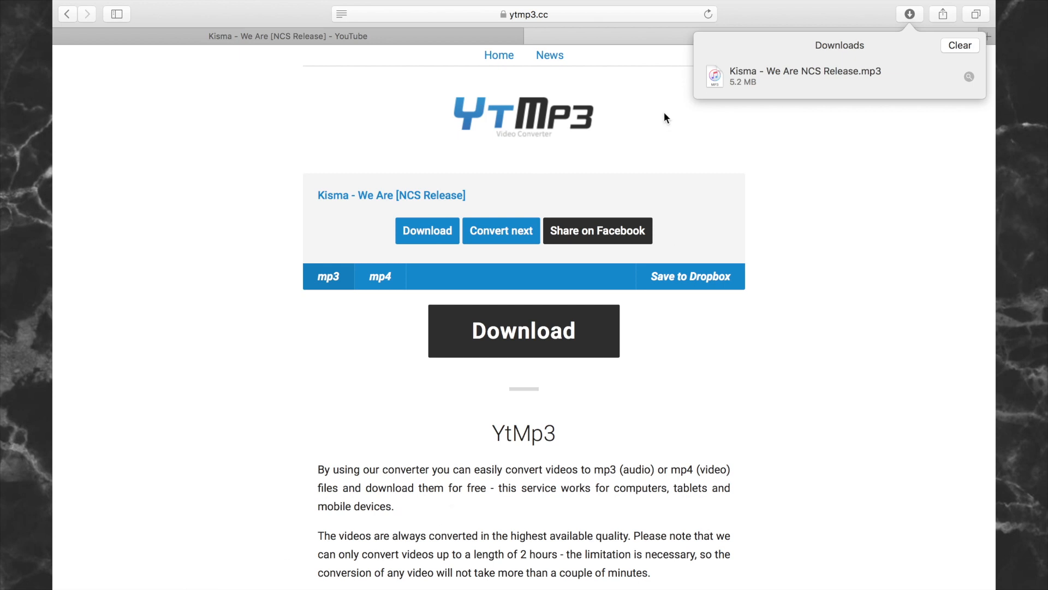
{"action": "left_click", "coordinate": [951, 46]}
{"action": "key", "text": "super+l"}
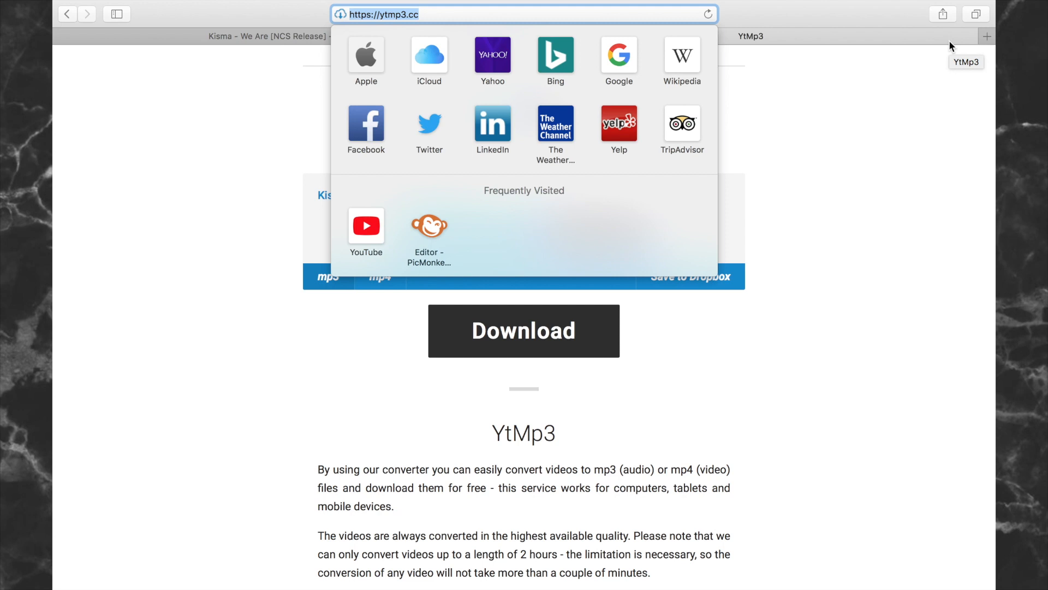
{"action": "mouse_move", "coordinate": [957, 1]}
{"action": "type", "text": "ca"}
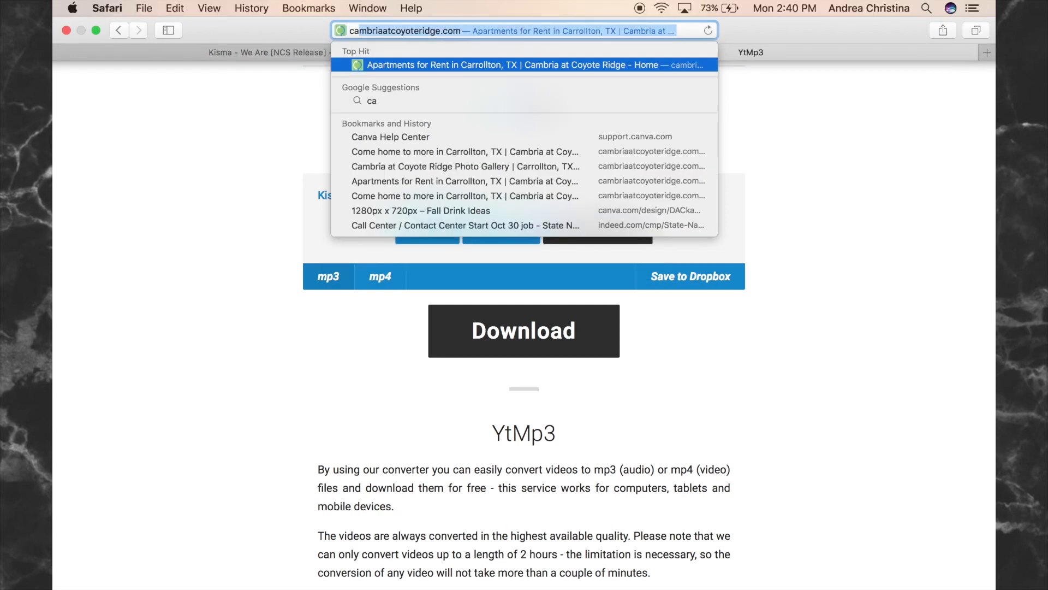
{"action": "type", "text": "n"}
{"action": "key", "text": "Return"}
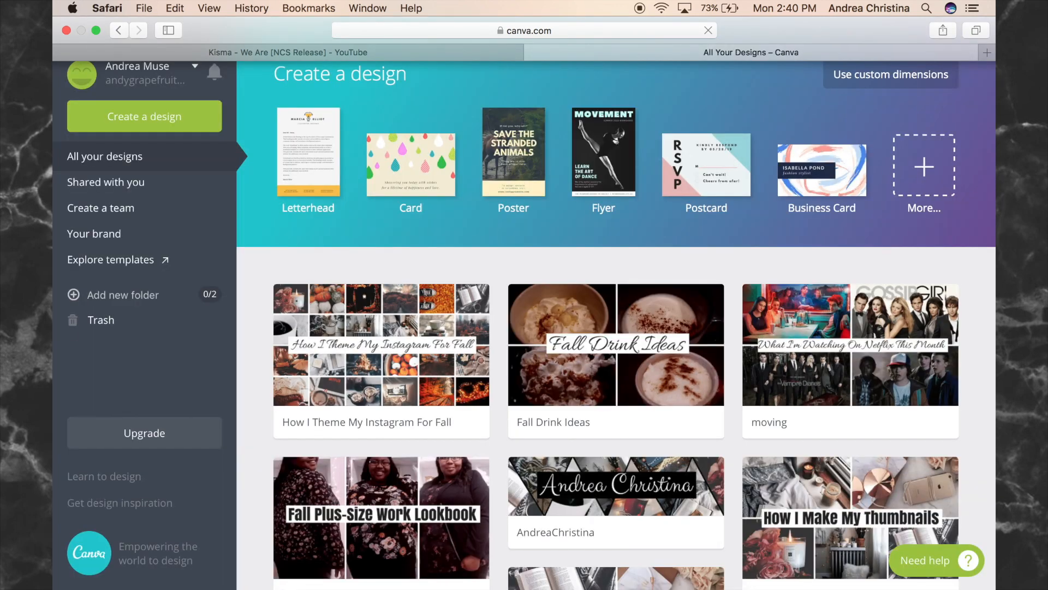
- Create a new Canva design with custom dimensions of 1280 x 720 px
{"action": "left_click", "coordinate": [891, 75]}
{"action": "type", "text": "1280"}
{"action": "key", "text": "Tab"}
{"action": "type", "text": "720"}
{"action": "left_click", "coordinate": [761, 160]}
- Start uploading own images in the Canva design and browse the computer's files for them
{"action": "left_click", "coordinate": [78, 369]}
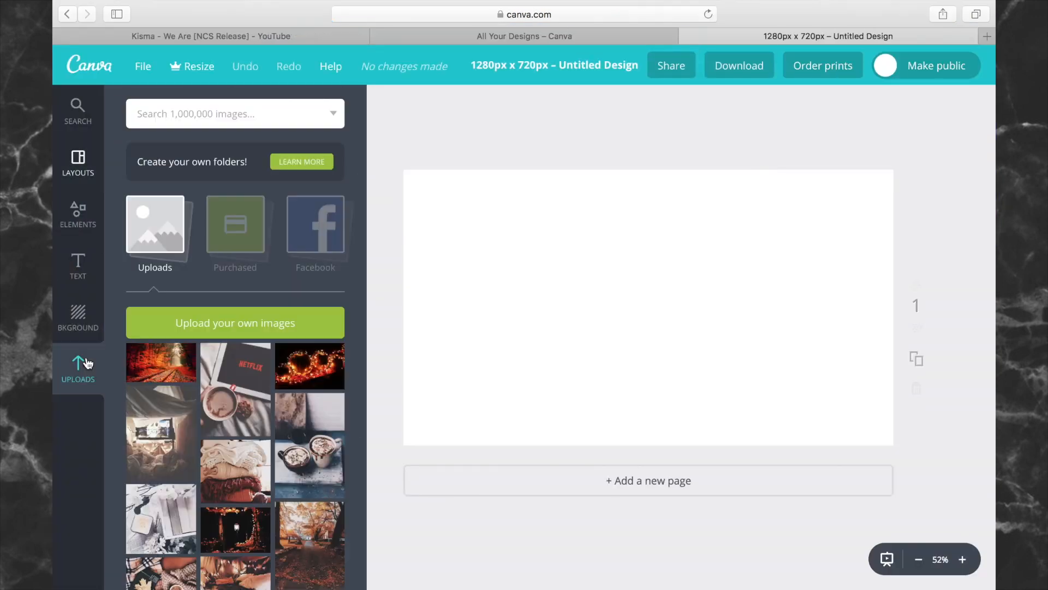
{"action": "left_click", "coordinate": [235, 323]}
{"action": "left_click", "coordinate": [349, 254]}
{"action": "double_click", "coordinate": [671, 105]}
{"action": "left_click", "coordinate": [381, 59]}
{"action": "left_click", "coordinate": [362, 59]}
{"action": "scroll", "coordinate": [502, 201], "scroll_direction": "down", "scroll_amount": 6}
{"action": "scroll", "coordinate": [502, 201], "scroll_direction": "up", "scroll_amount": 4}
{"action": "scroll", "coordinate": [503, 201], "scroll_direction": "down", "scroll_amount": 7}
{"action": "scroll", "coordinate": [502, 201], "scroll_direction": "up", "scroll_amount": 5}
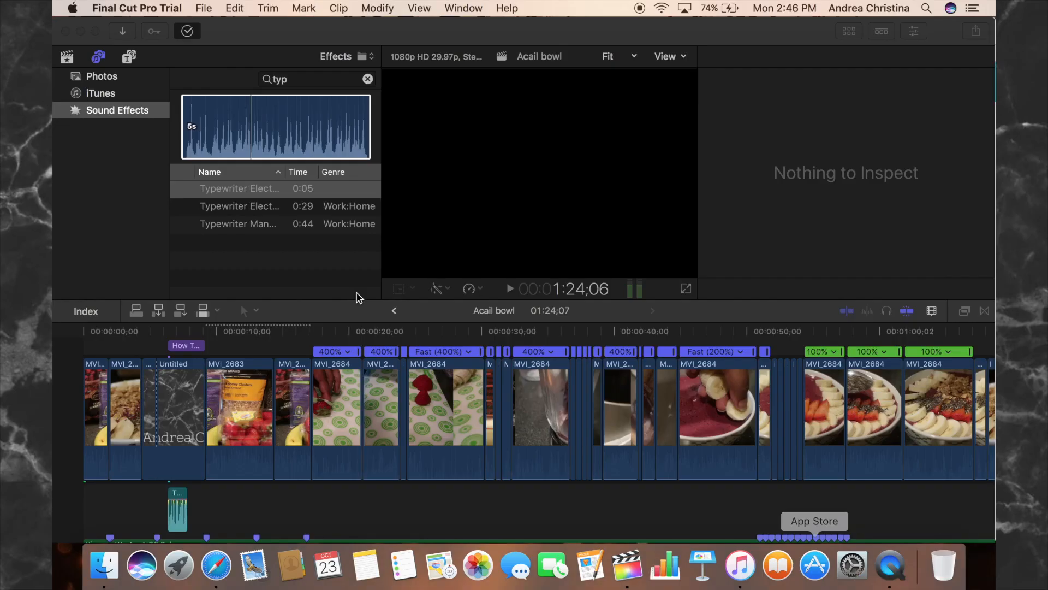
- Return to Final Cut Pro, raise the system volume and play back the project in several places up to the end screen
{"action": "key", "text": "super+9"}
{"action": "left_click", "coordinate": [651, 45]}
{"action": "key", "text": "XF86AudioRaiseVolume"}
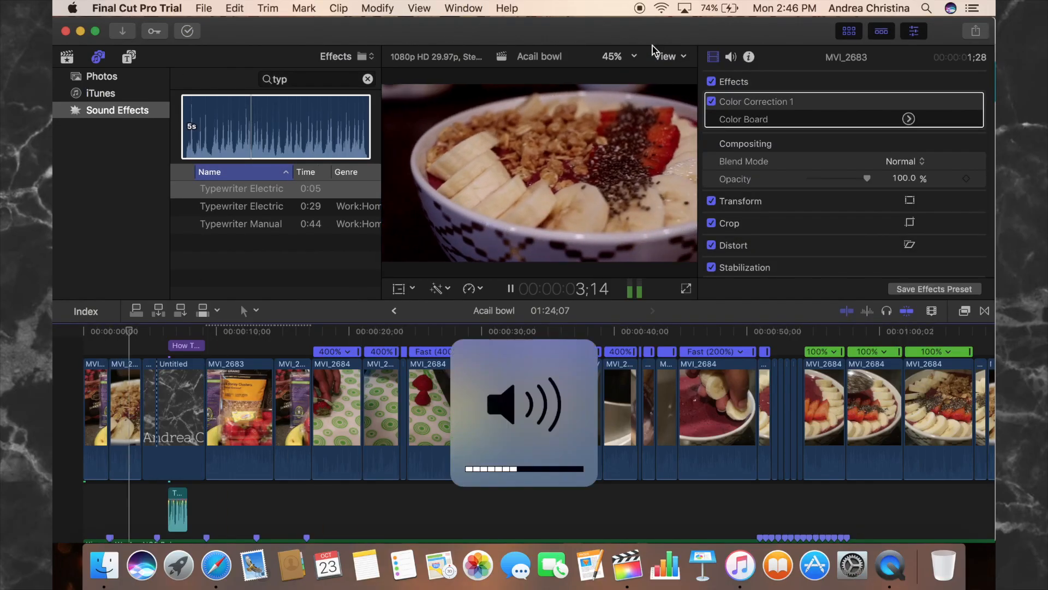
{"action": "scroll", "coordinate": [524, 410], "scroll_direction": "right", "scroll_amount": 8}
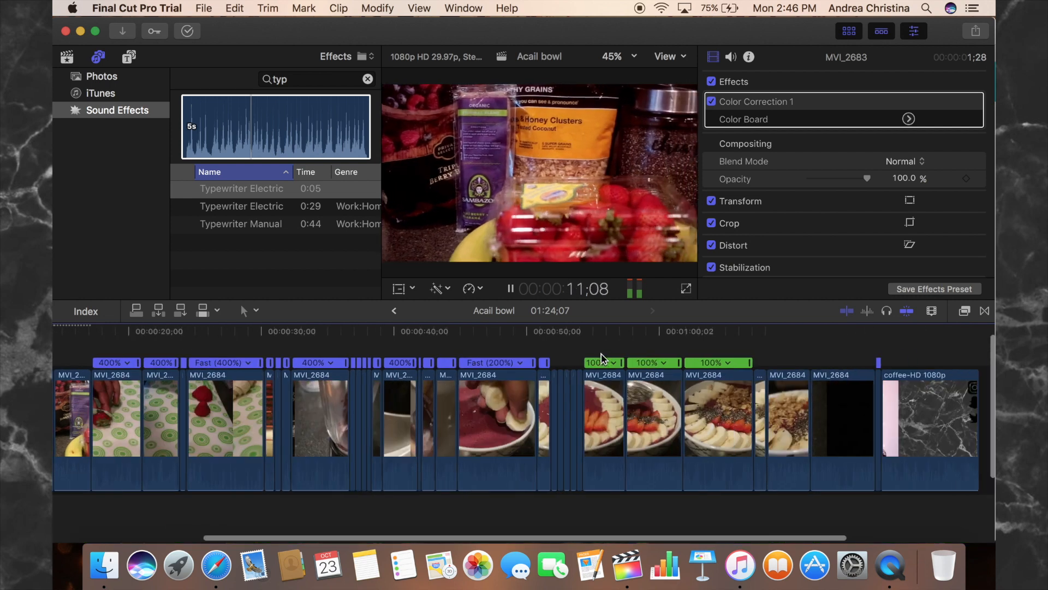
{"action": "left_click", "coordinate": [586, 336]}
{"action": "scroll", "coordinate": [601, 409], "scroll_direction": "right", "scroll_amount": 3}
{"action": "left_click", "coordinate": [721, 337]}
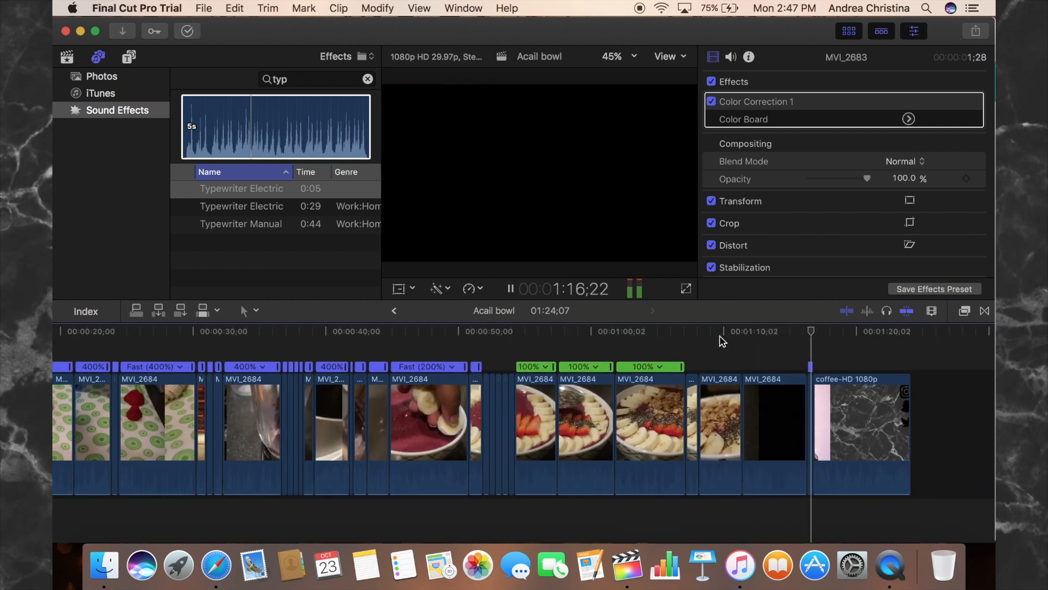
{"action": "key", "text": "space"}
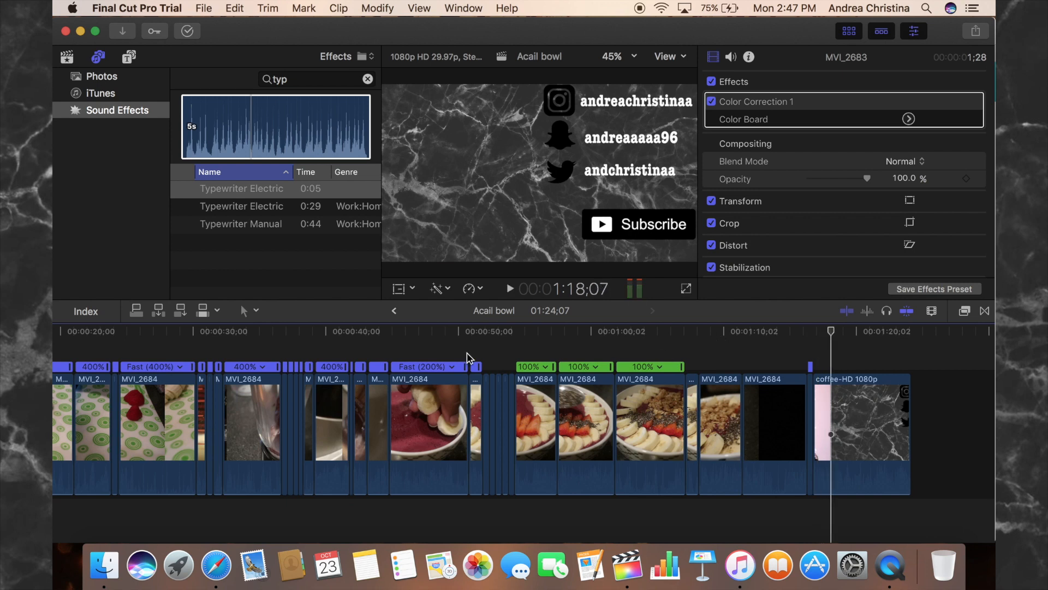
- Select the Acail bowl project in the Acai Bowl event and send it to Compressor
{"action": "left_click", "coordinate": [67, 58]}
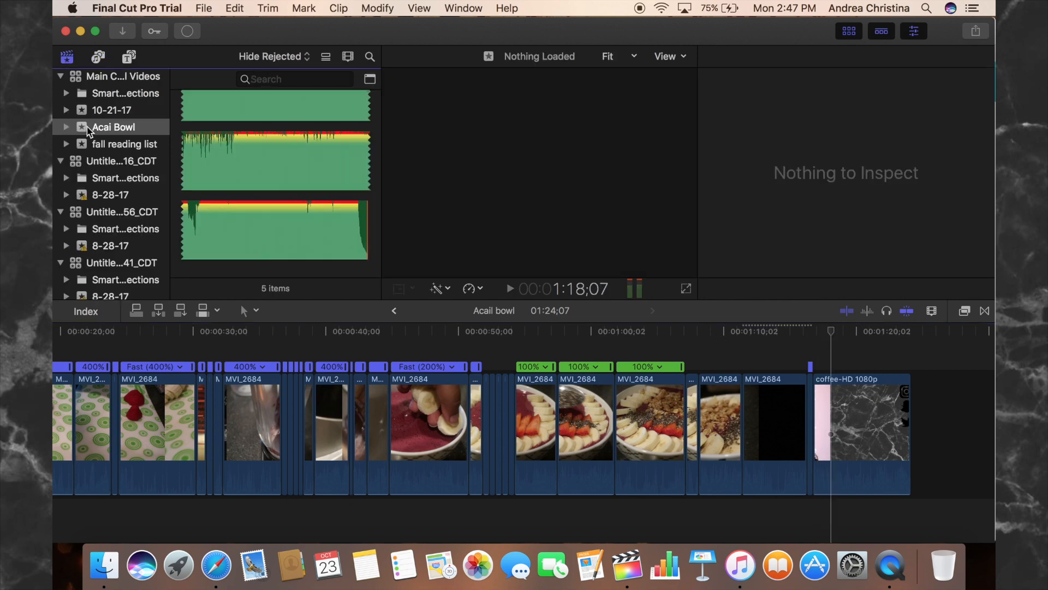
{"action": "left_click", "coordinate": [115, 94]}
{"action": "left_click", "coordinate": [119, 128]}
{"action": "scroll", "coordinate": [252, 158], "scroll_direction": "up", "scroll_amount": 5}
{"action": "left_click", "coordinate": [252, 158]}
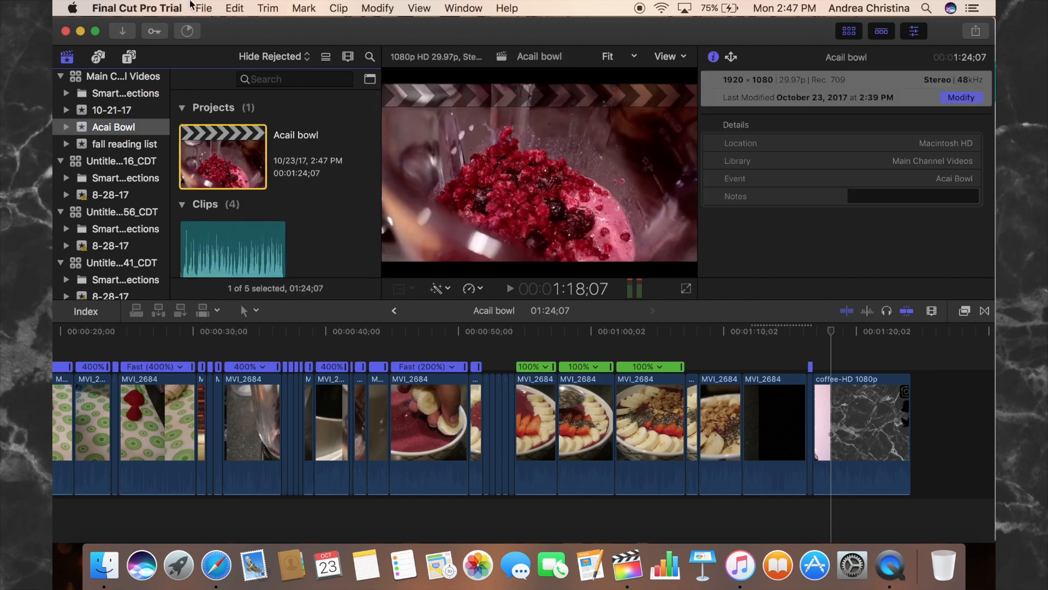
{"action": "left_click", "coordinate": [202, 7]}
{"action": "left_click", "coordinate": [259, 173]}
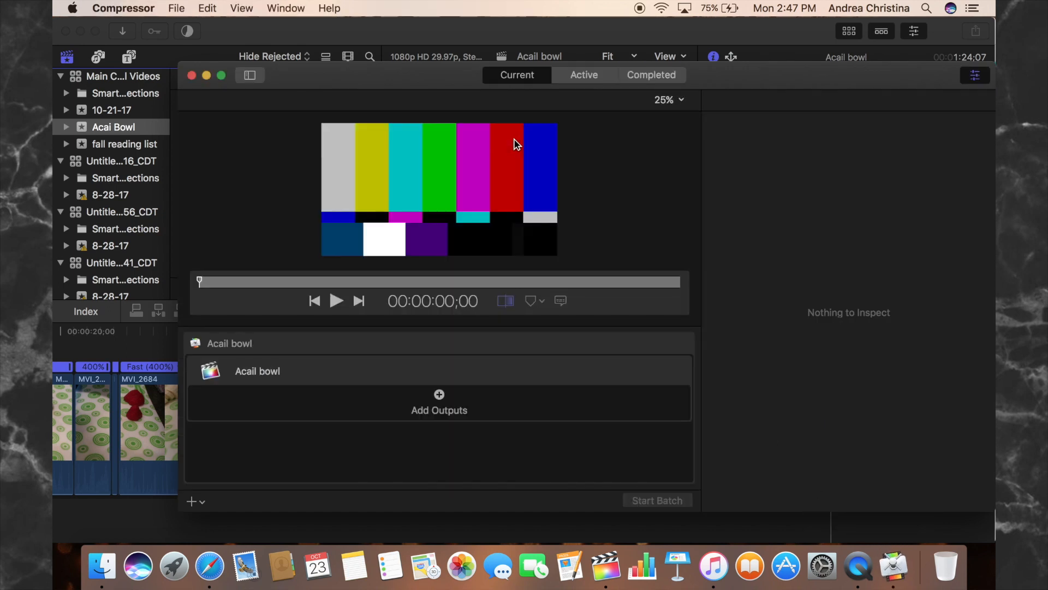
- Add an output to the Acail bowl job in Compressor and start the batch
{"action": "left_click", "coordinate": [440, 404]}
{"action": "left_click", "coordinate": [615, 280]}
{"action": "left_click", "coordinate": [682, 420]}
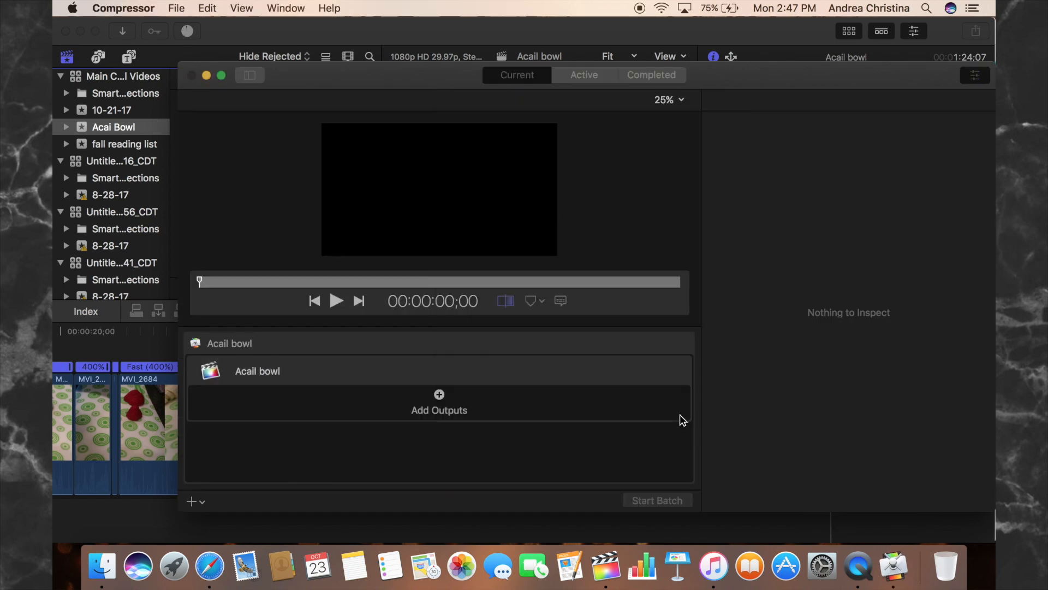
{"action": "left_click", "coordinate": [658, 500]}
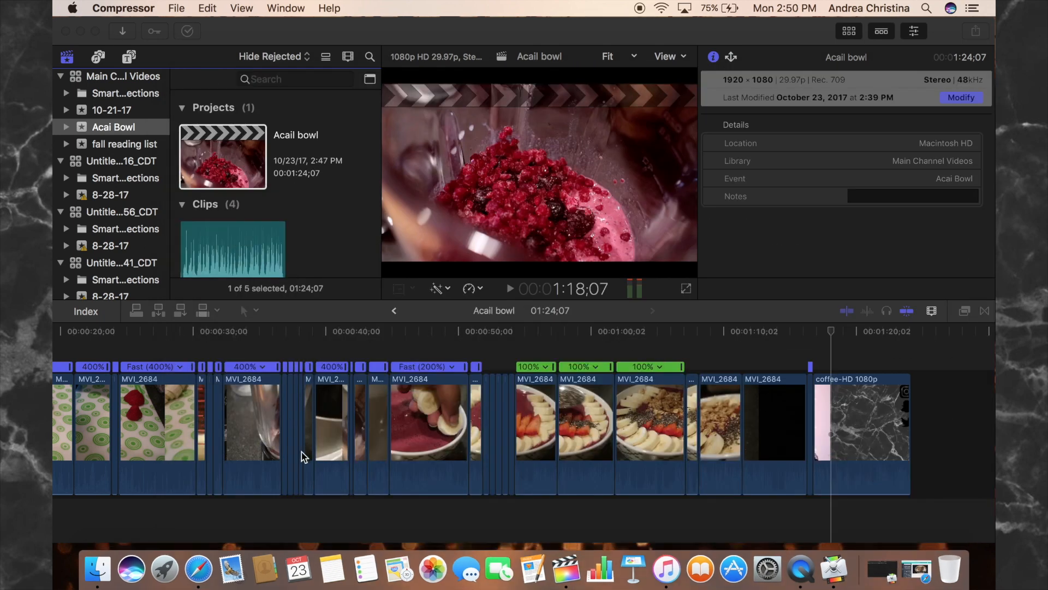
- Return to Final Cut Pro and play the project from its beginning
{"action": "scroll", "coordinate": [304, 457], "scroll_direction": "left", "scroll_amount": 10}
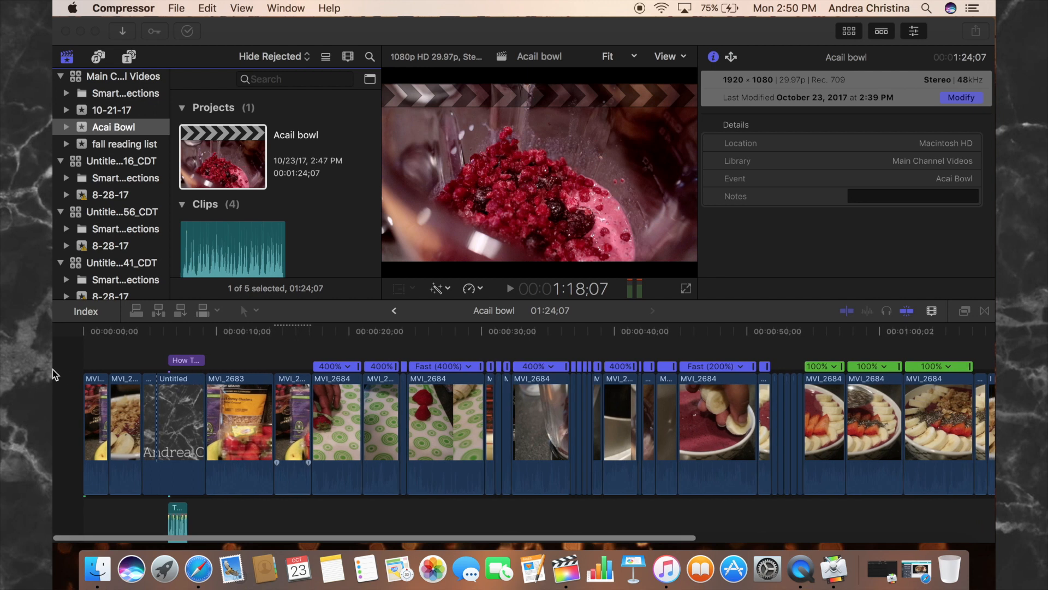
{"action": "left_click", "coordinate": [84, 347]}
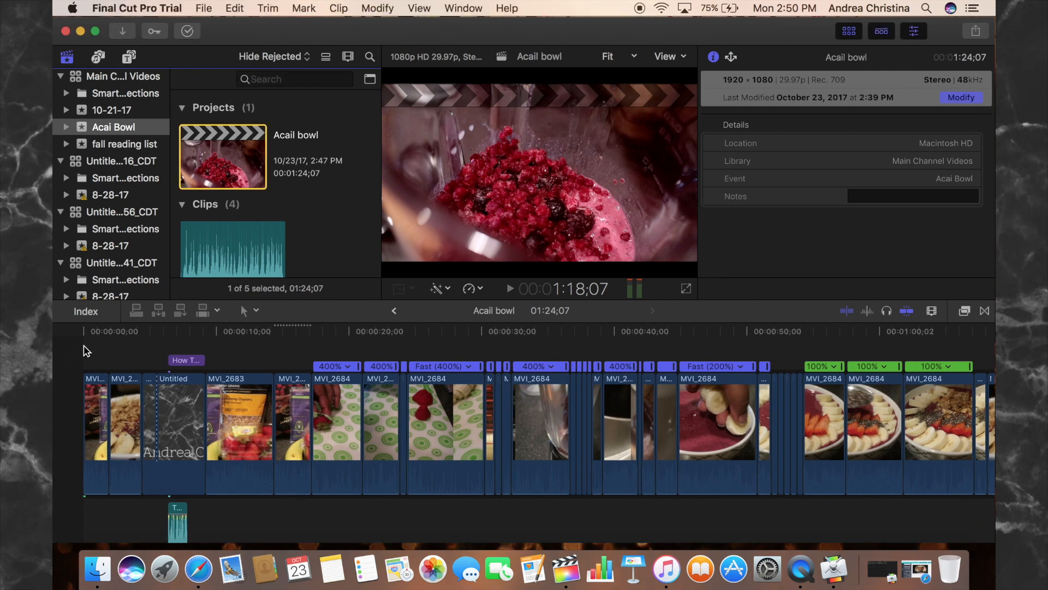
{"action": "left_click", "coordinate": [83, 347]}
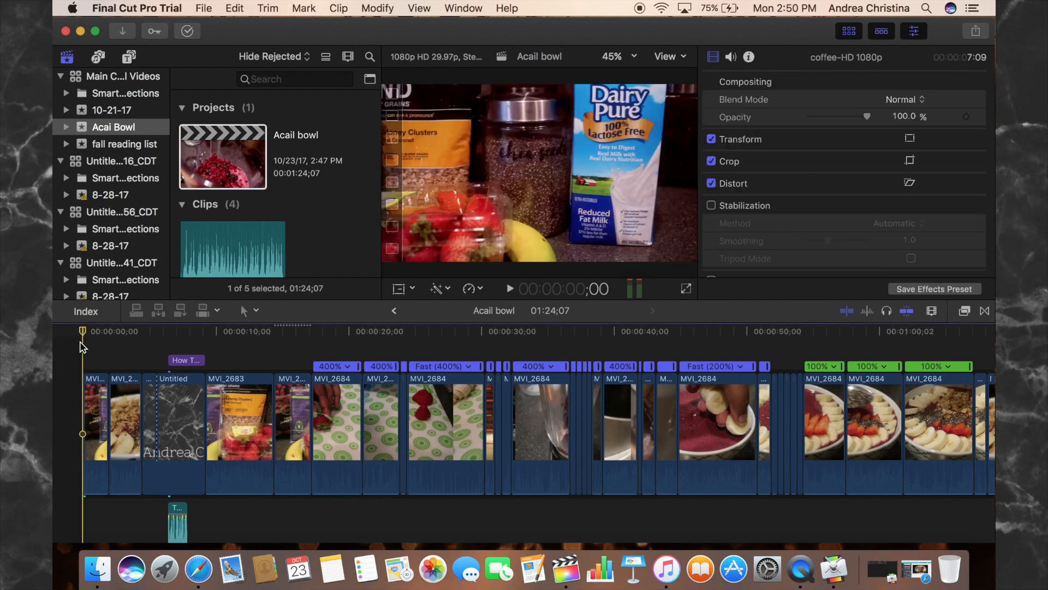
{"action": "key", "text": "space"}
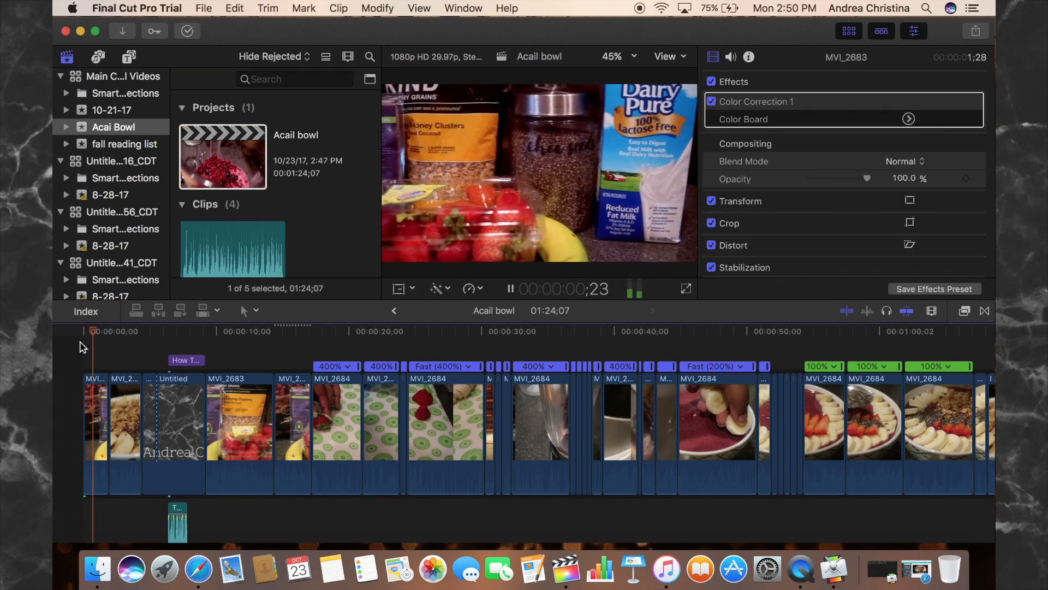